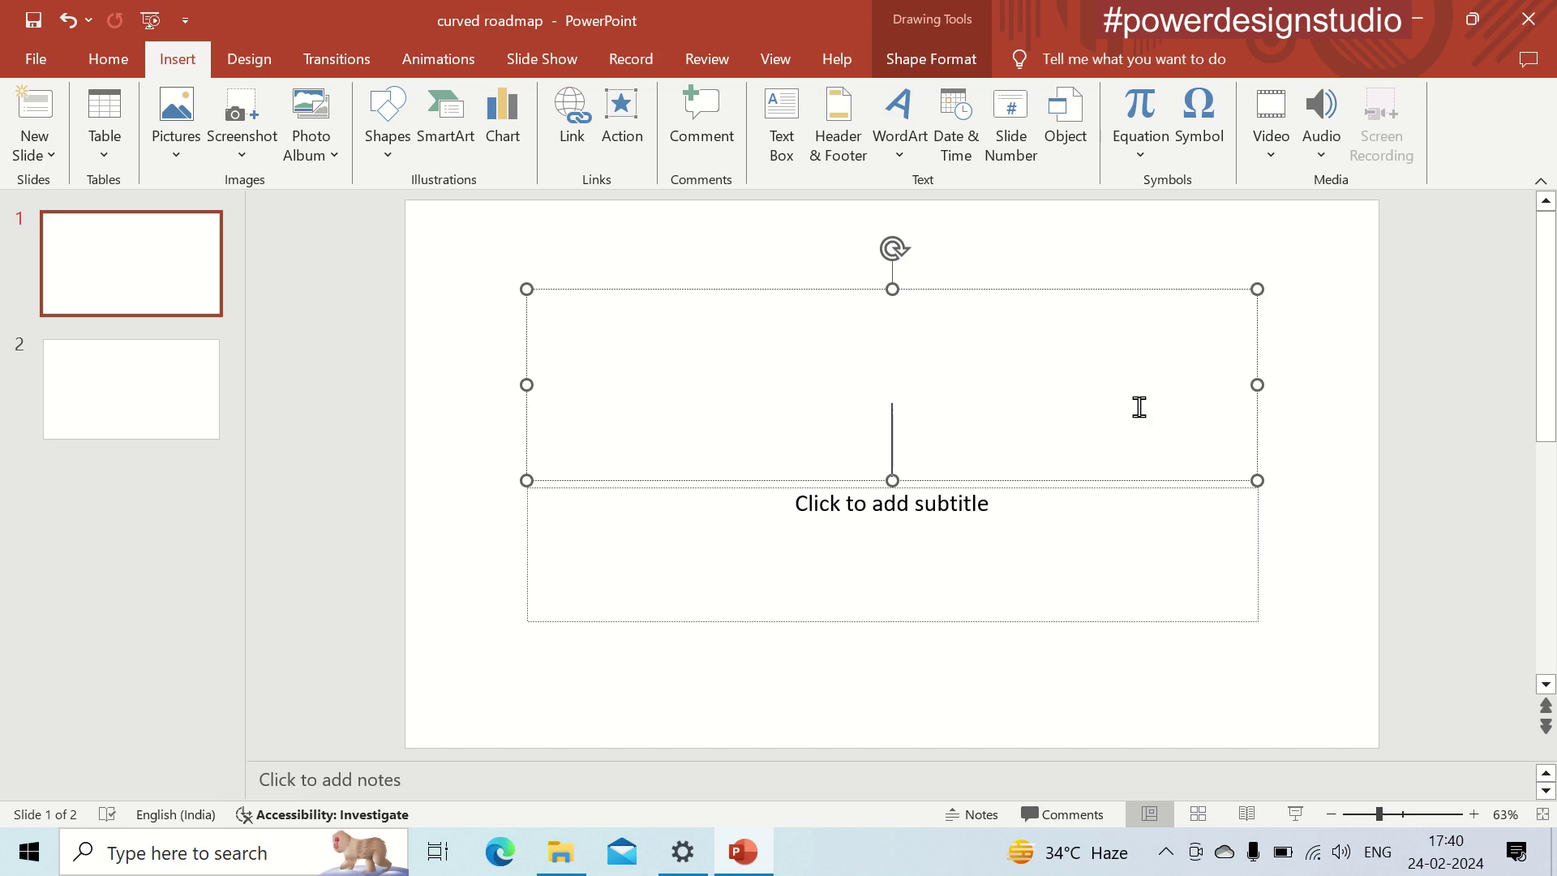
Step: Type the title 'Create curved roadmap timeline in PowerPoint' in bold Calibri (Body) with 'curved roadmap' dark red
type("Create curved roadmap")
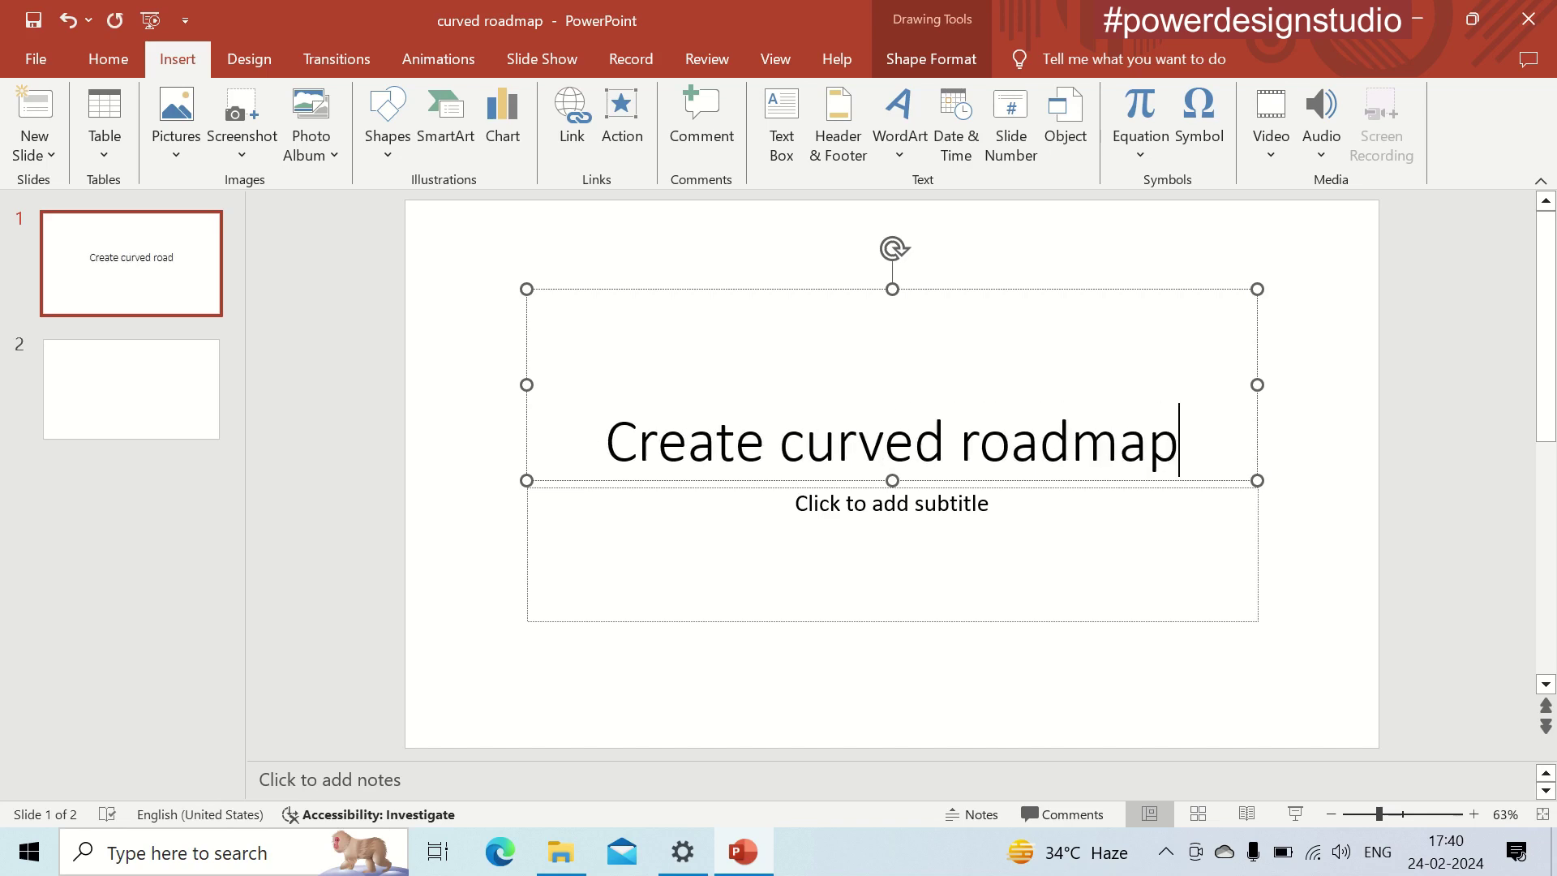
type(" timeline in PowerPoint")
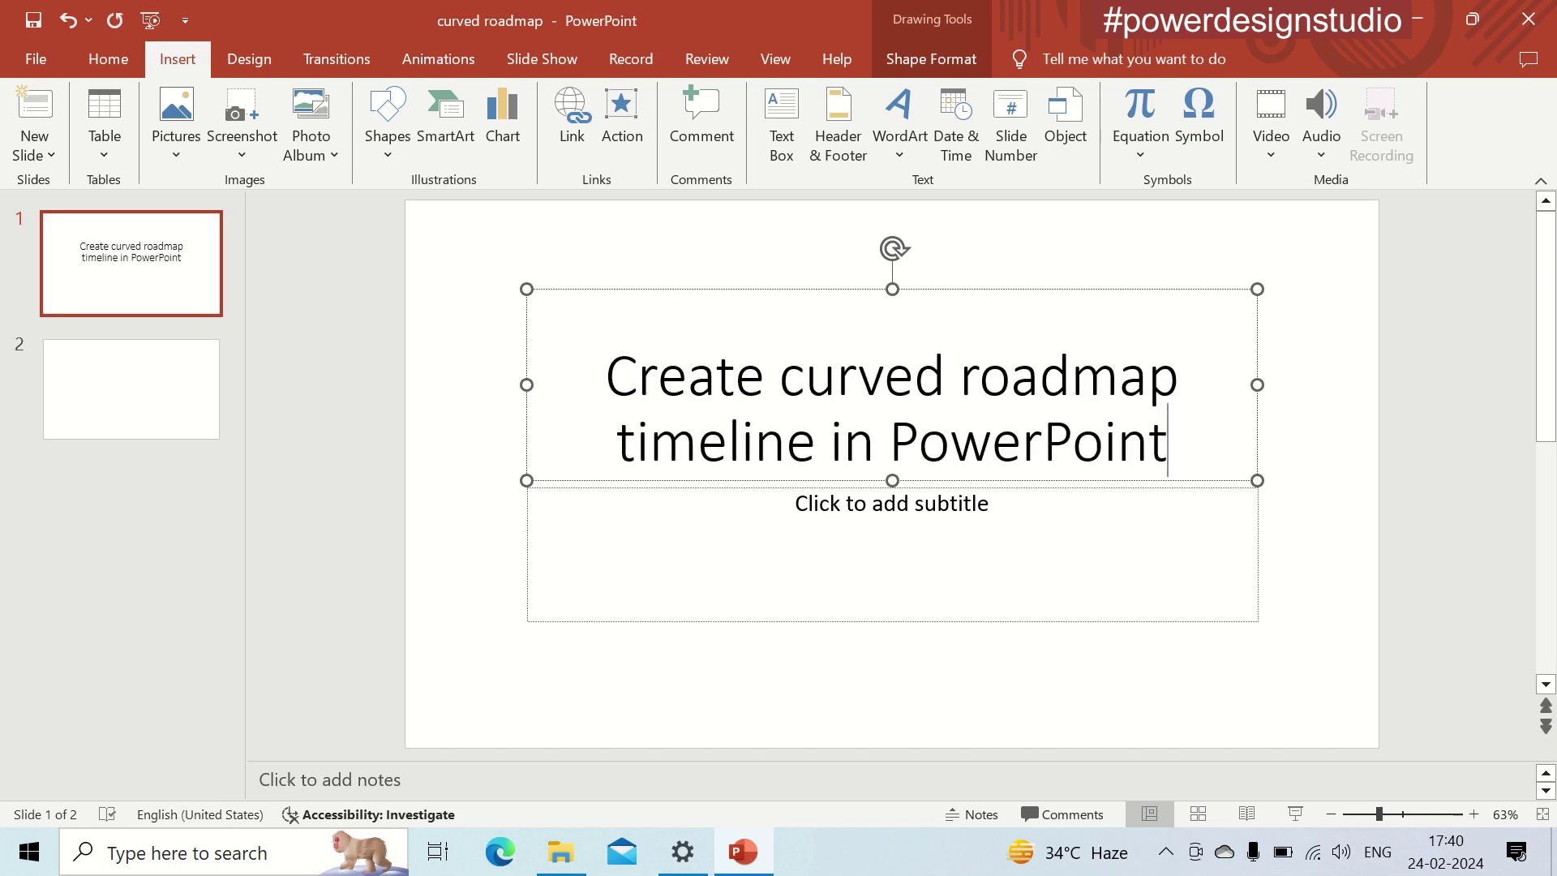
key("ctrl+a")
left_click(108, 59)
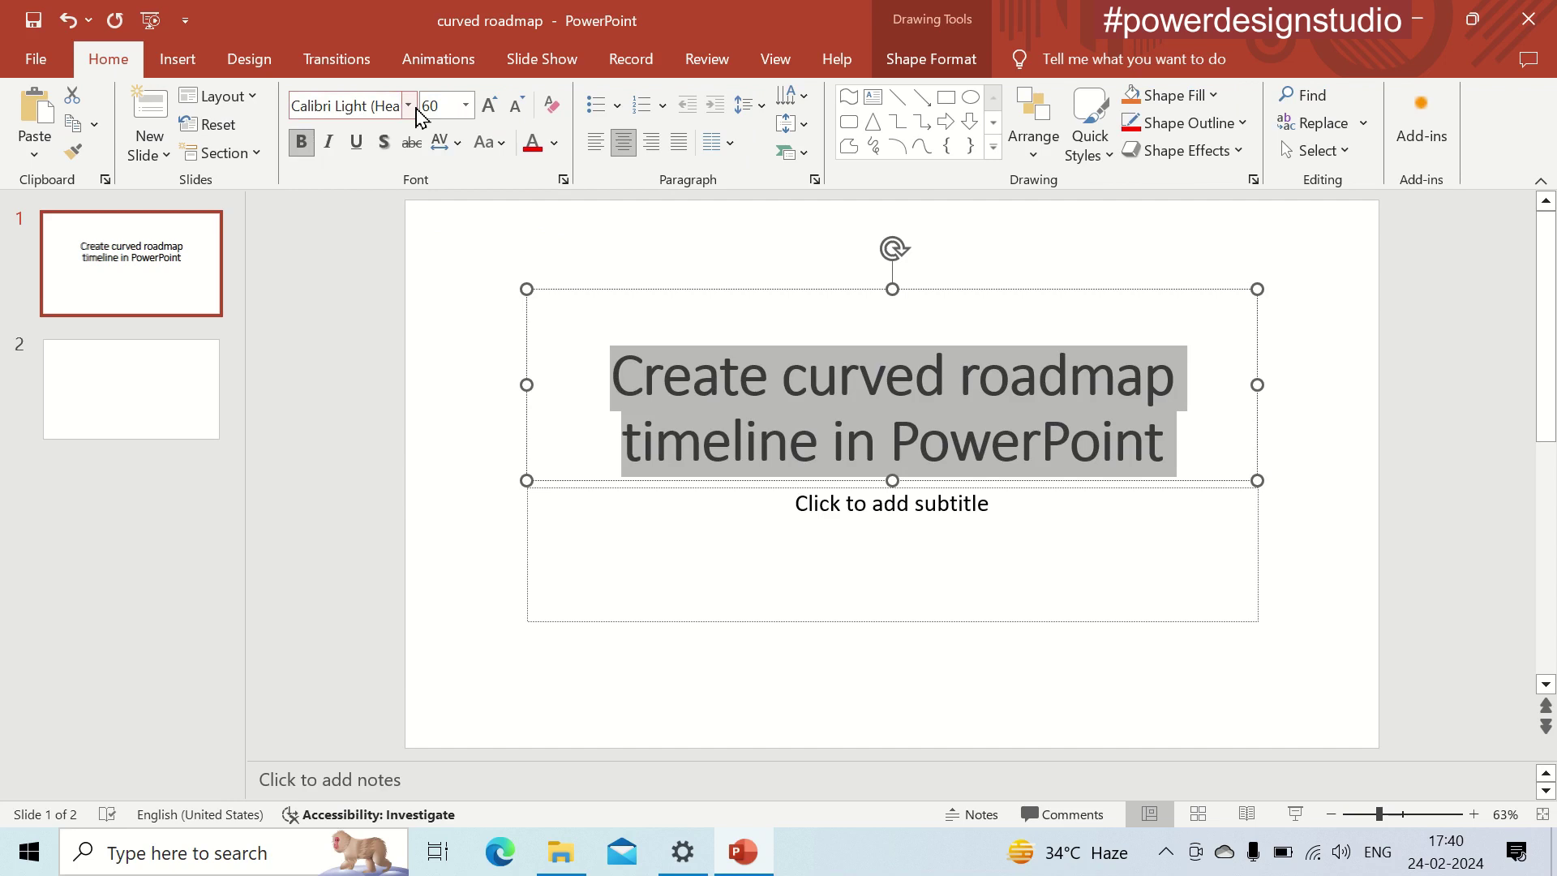
left_click(413, 110)
left_click(357, 196)
key("Left")
key("ctrl+Right")
key("ctrl+shift+Right")
key("ctrl+shift+Right")
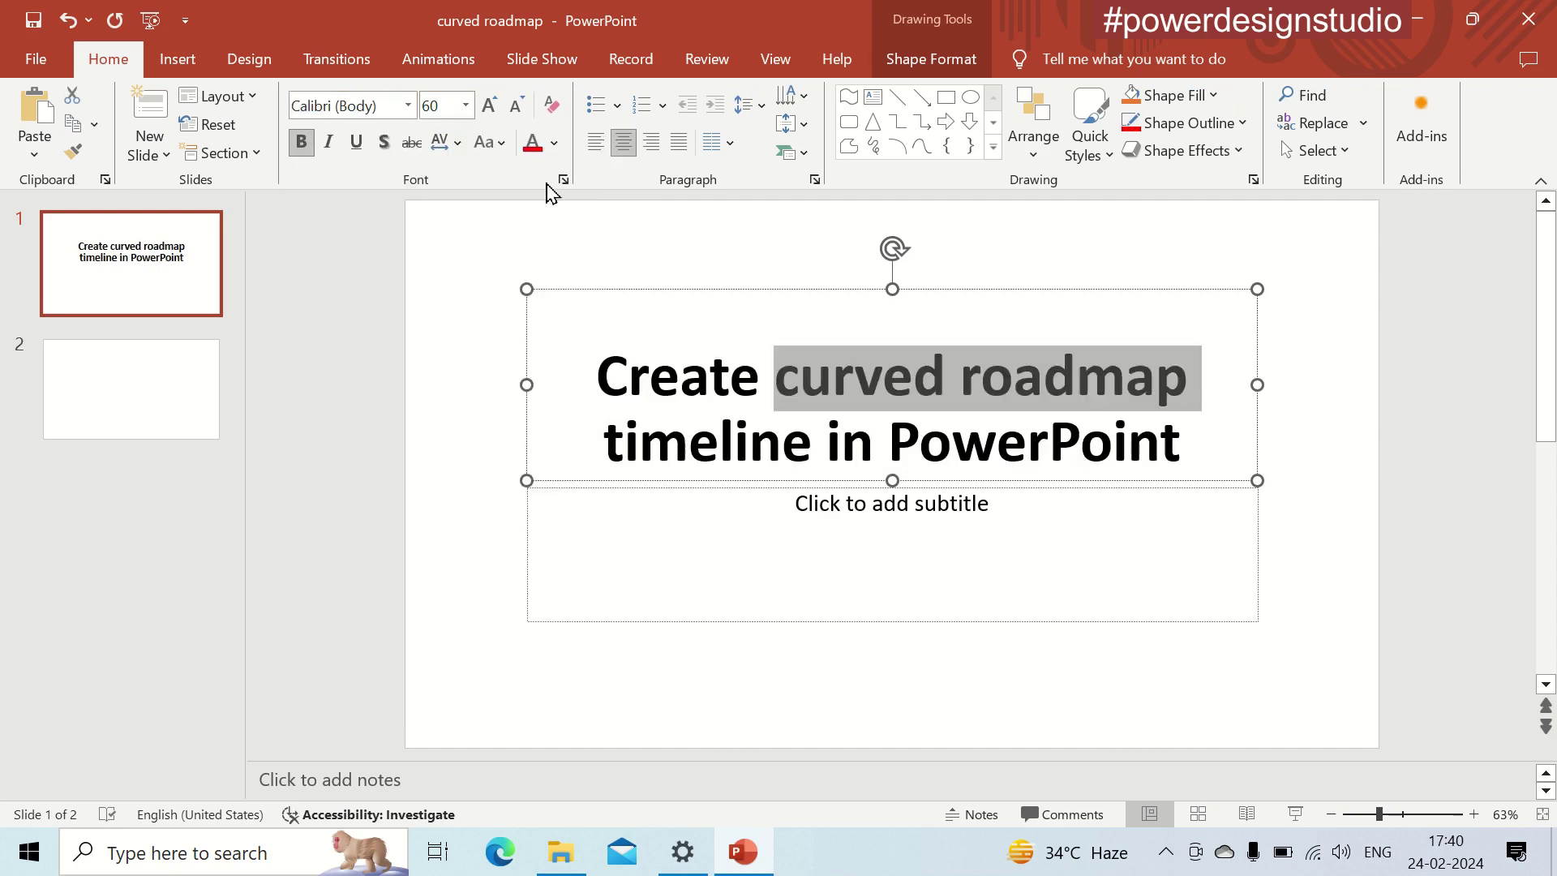
left_click(554, 143)
left_click(532, 336)
Step: Enlarge the title font and delete the empty subtitle placeholder
key("ctrl+a")
left_click(489, 105)
left_click(633, 624)
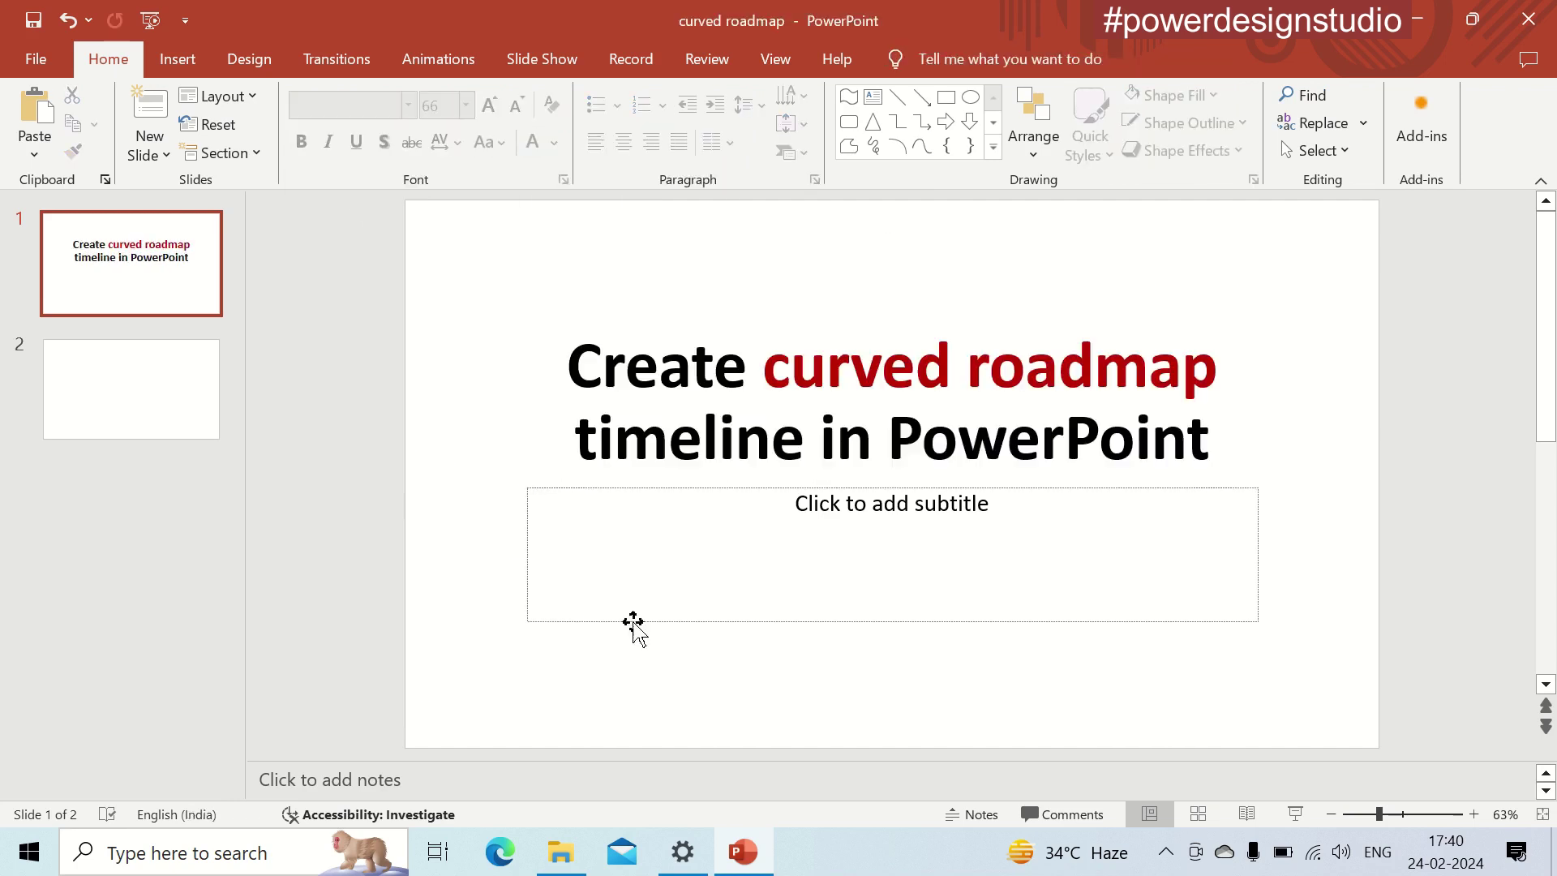
left_click(634, 625)
key("Delete")
Step: Widen the title box, raise its font to 80 pt and move it toward the slide centre
left_click(588, 357)
left_click_drag(523, 284, 420, 238)
left_click(489, 105)
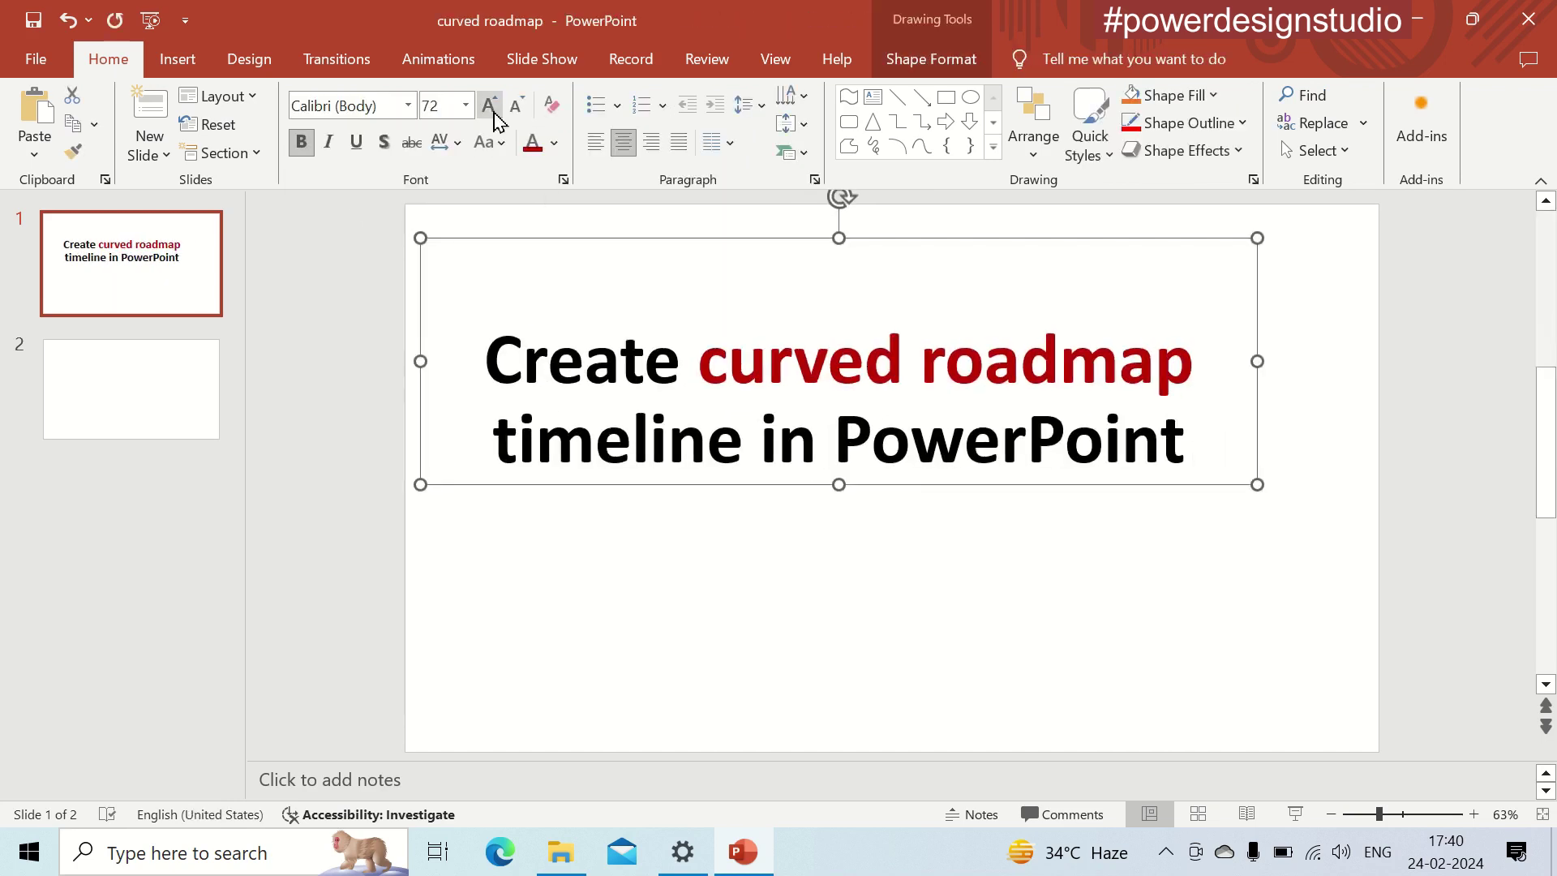
left_click(491, 105)
left_click_drag(928, 487, 980, 592)
left_click(1042, 686)
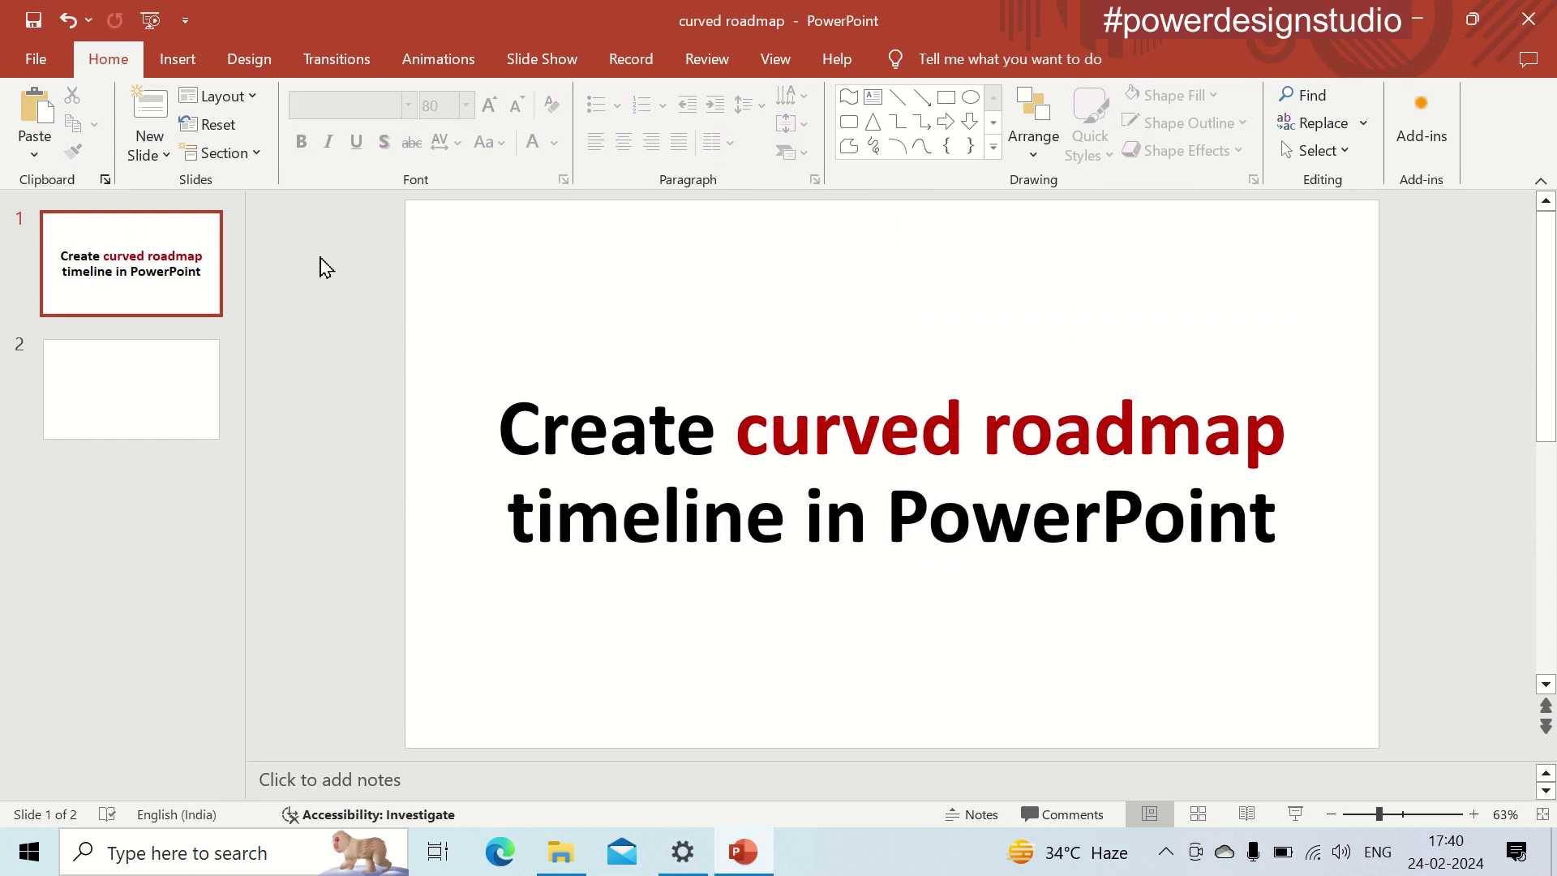
left_click(195, 235)
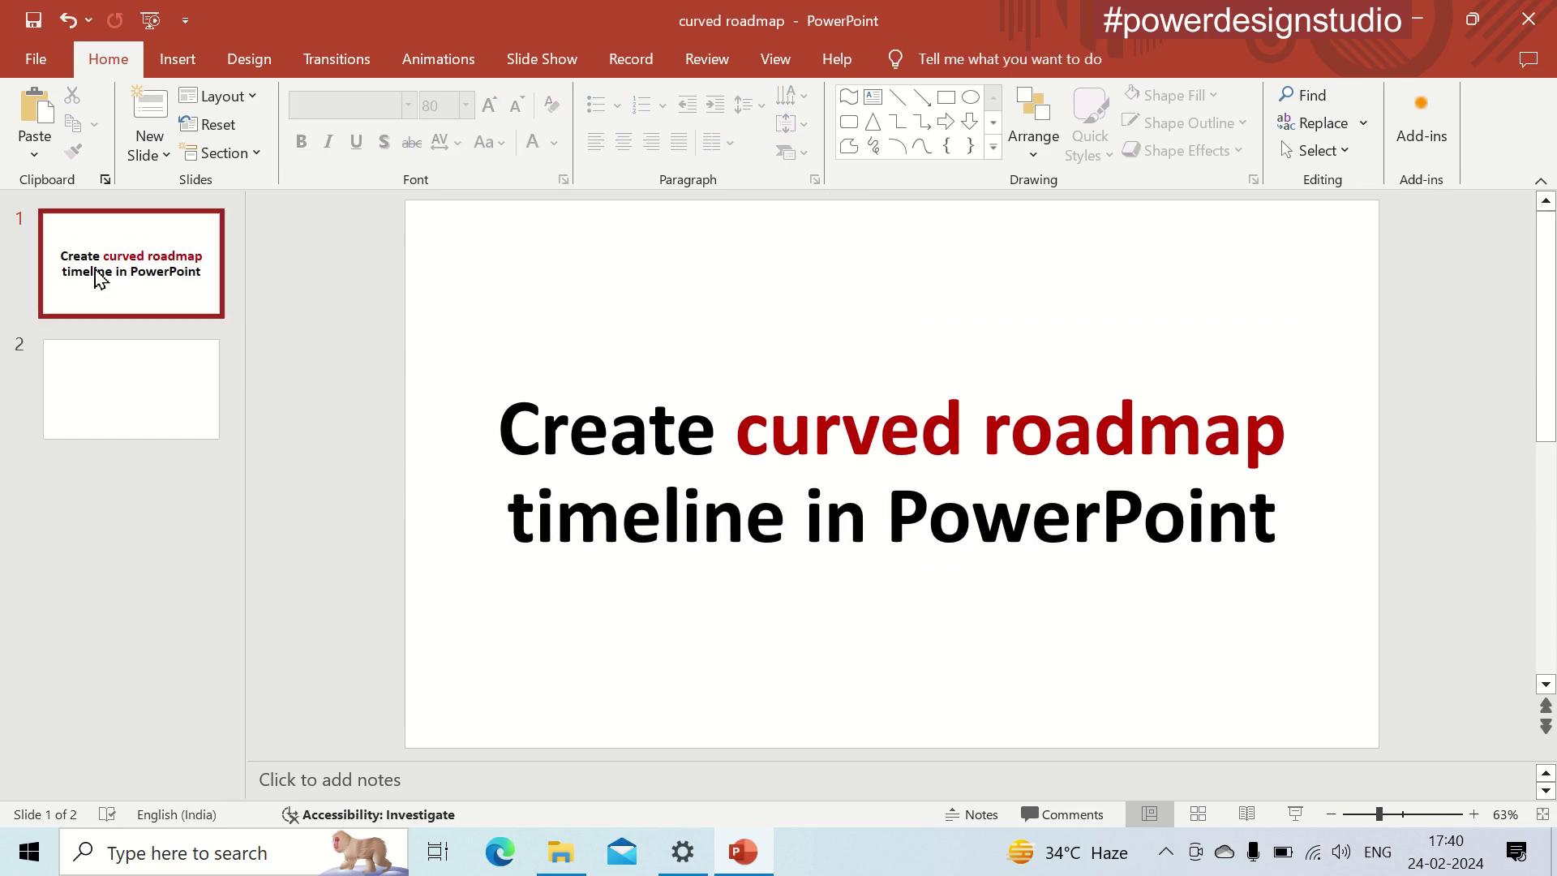
Step: Insert a new slide 2 and give it the Blank layout
left_click(142, 120)
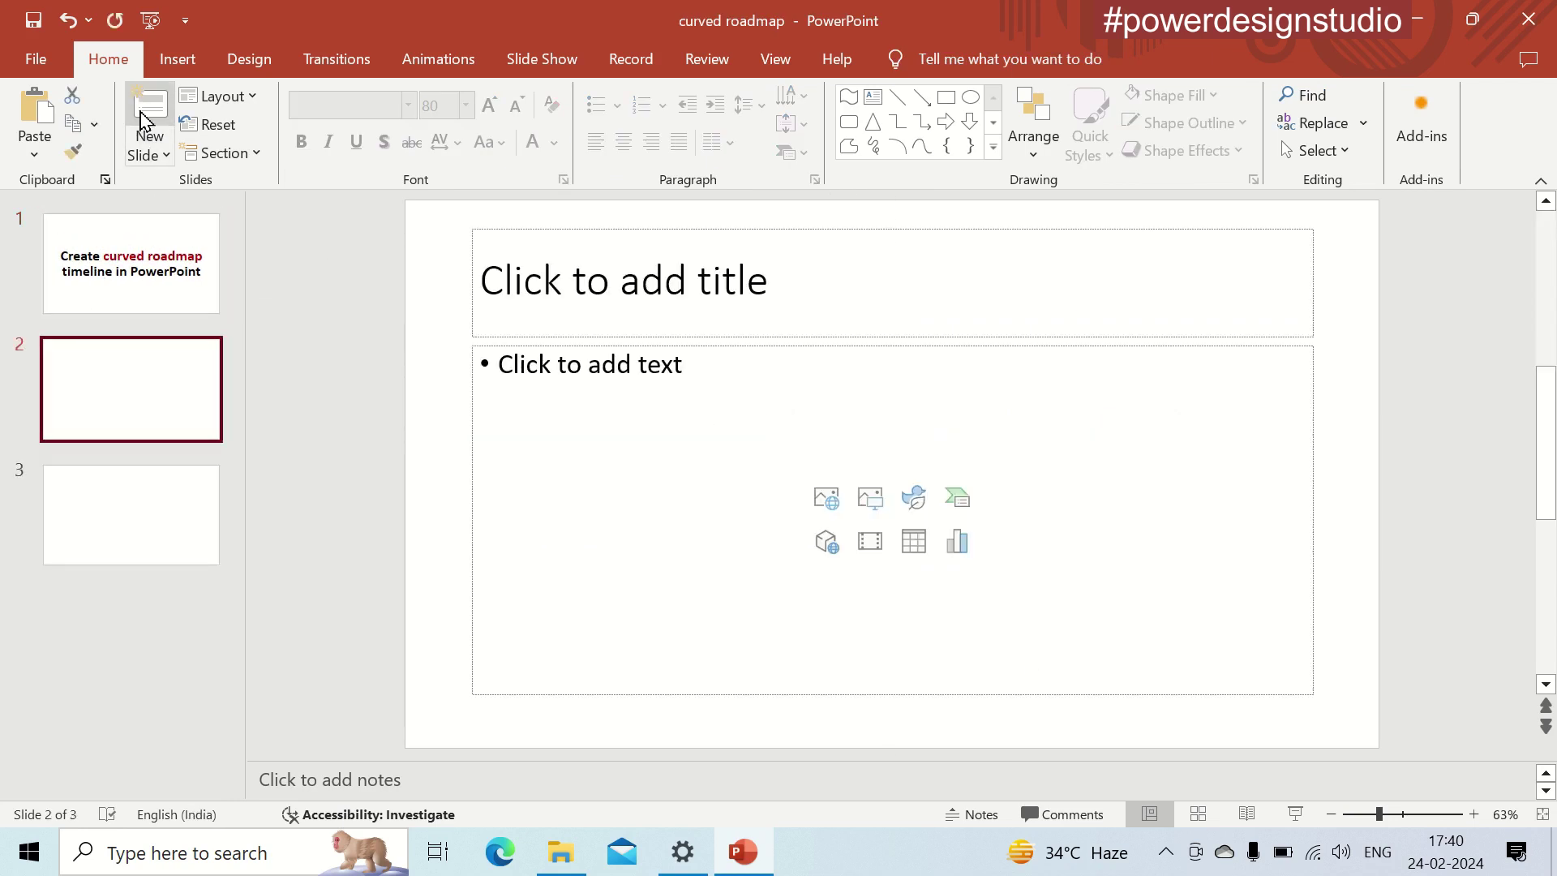
left_click(232, 98)
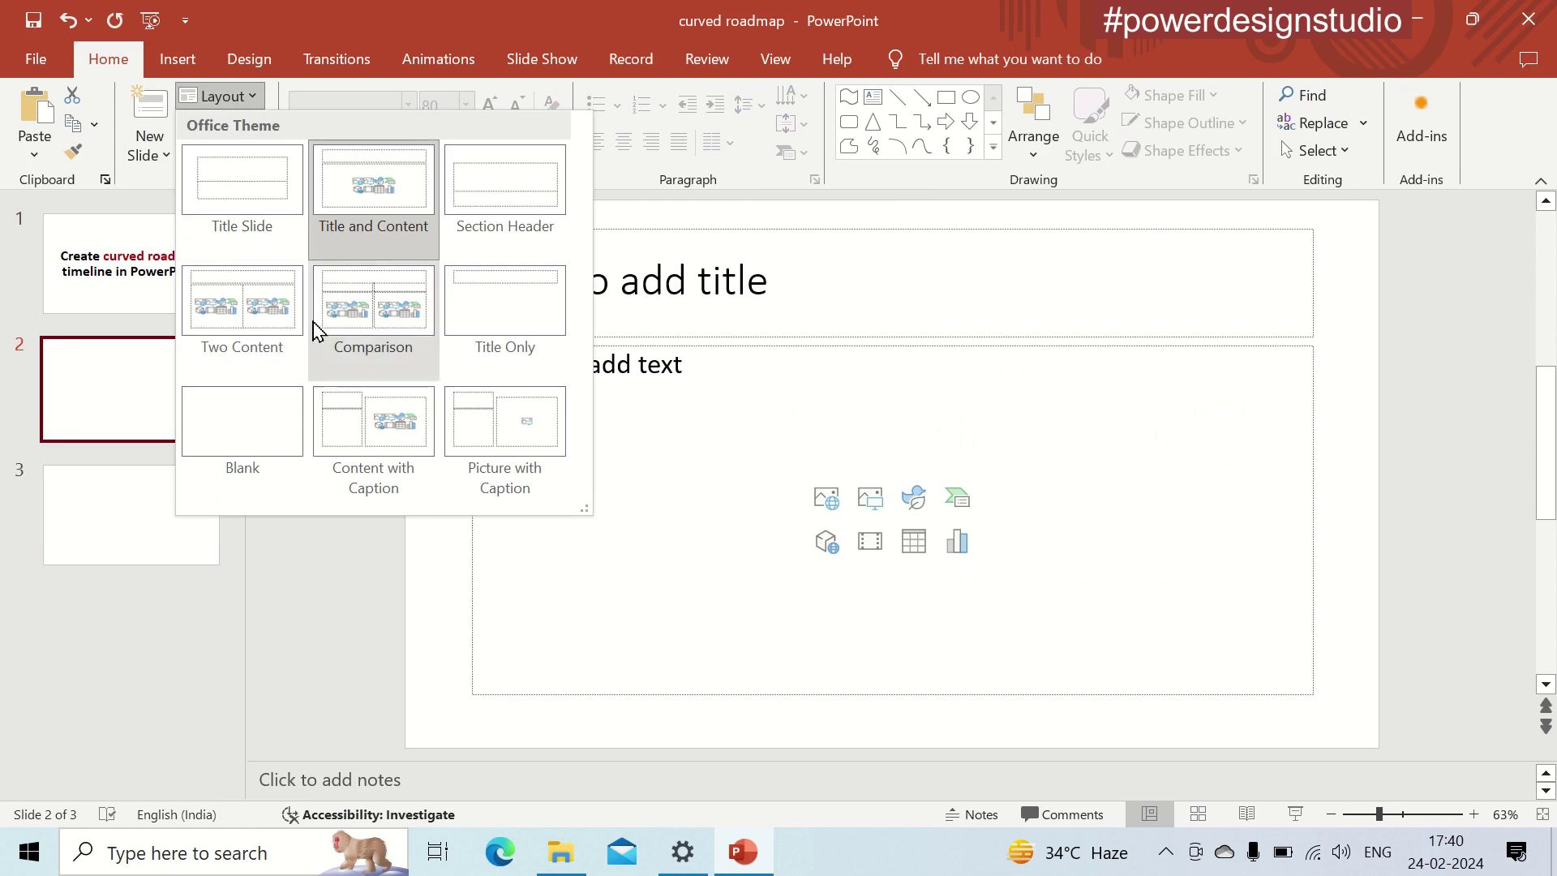
left_click(270, 406)
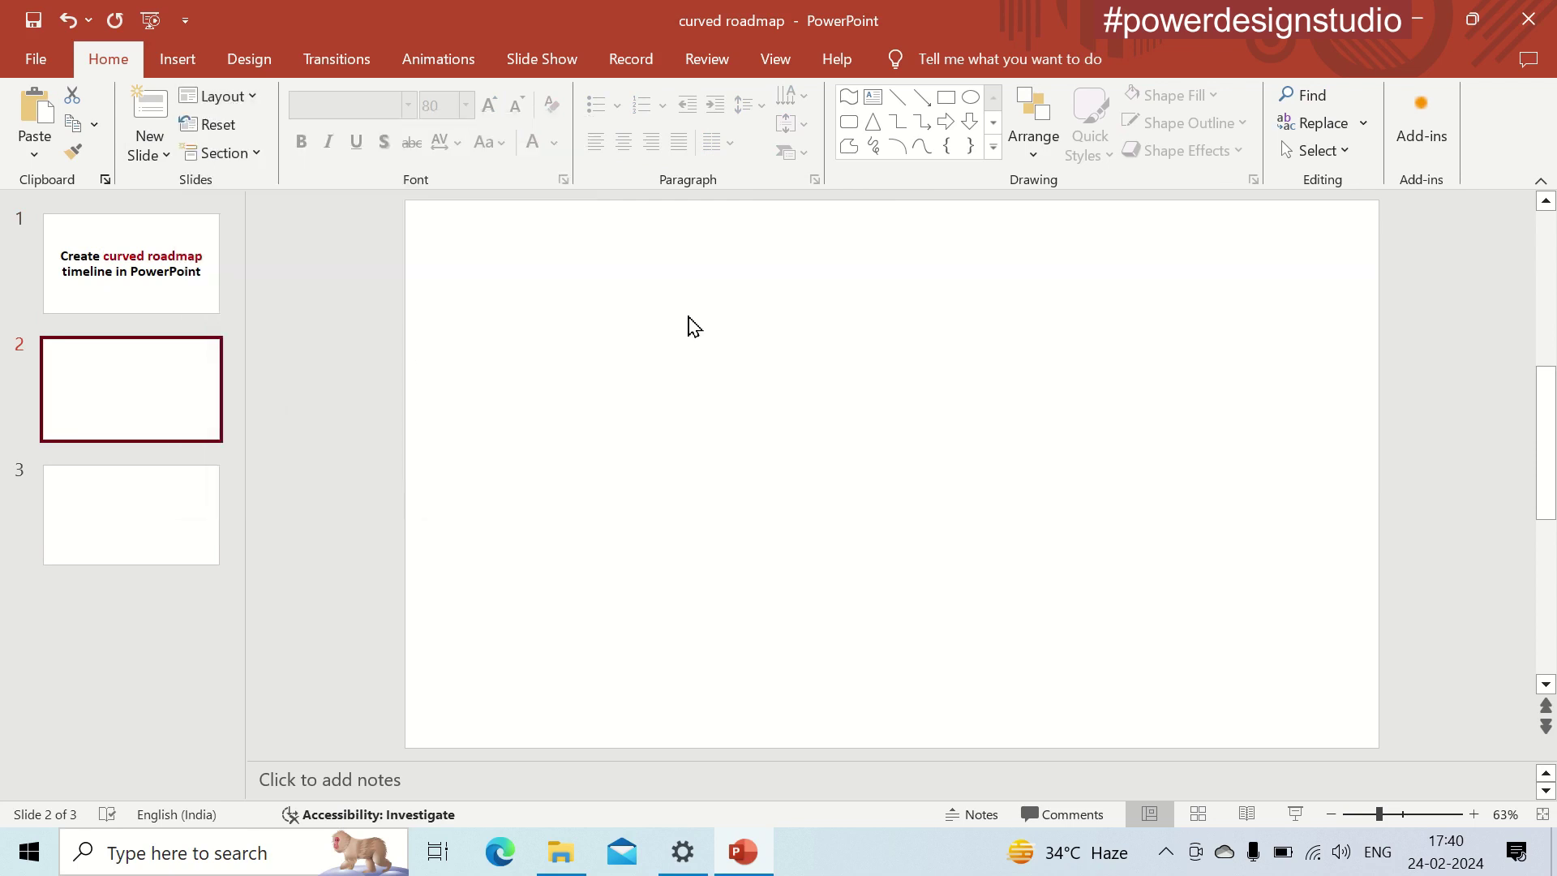
Step: Turn on Display grid on screen and Snap objects to grid for slide 2
right_click(690, 324)
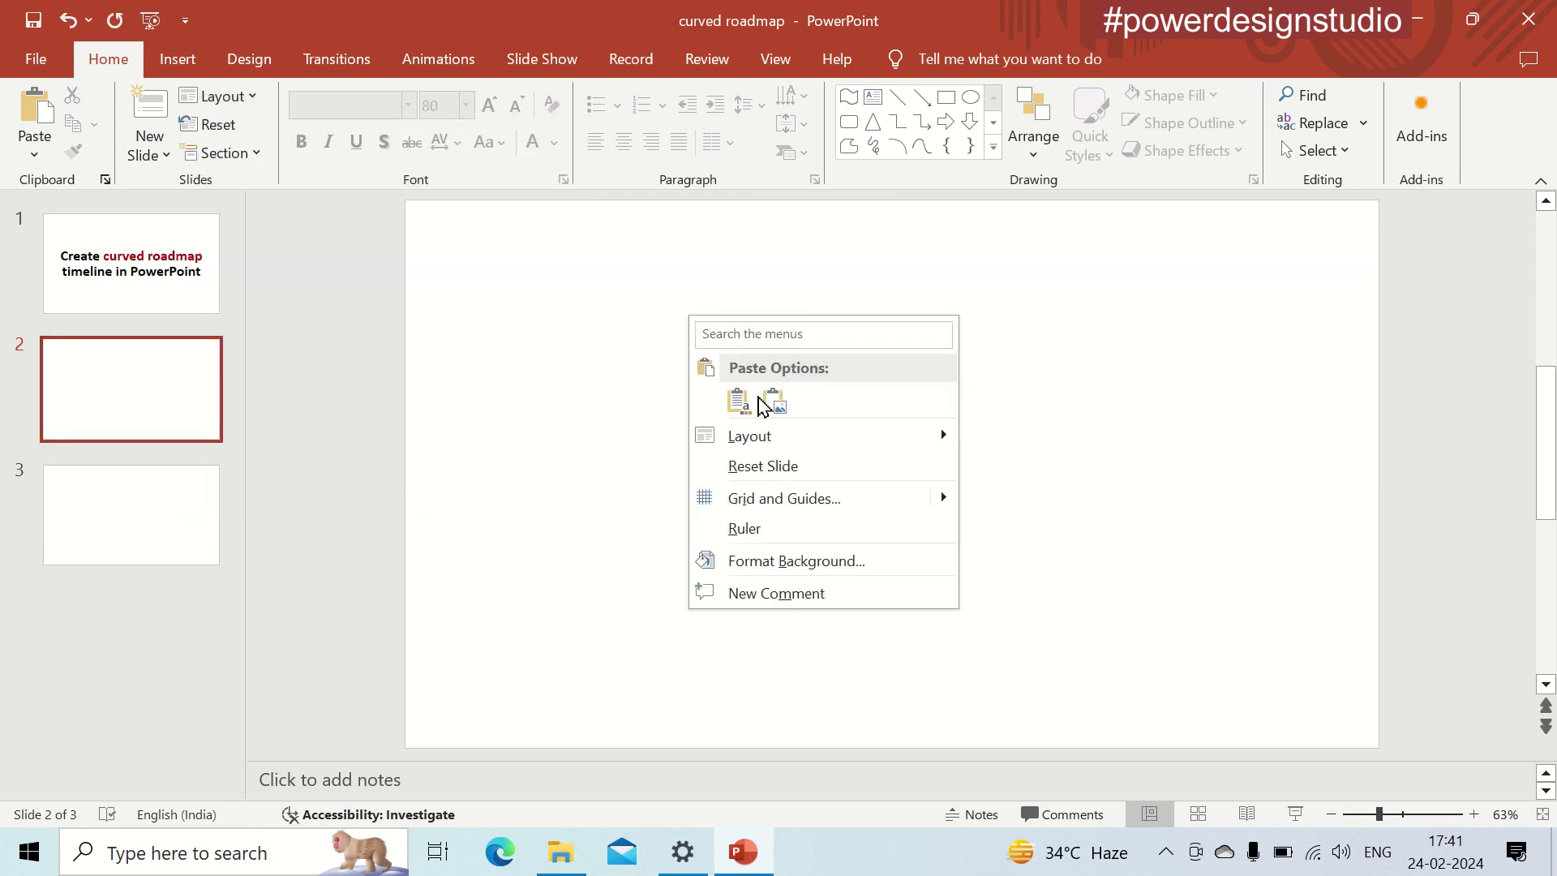
left_click(834, 502)
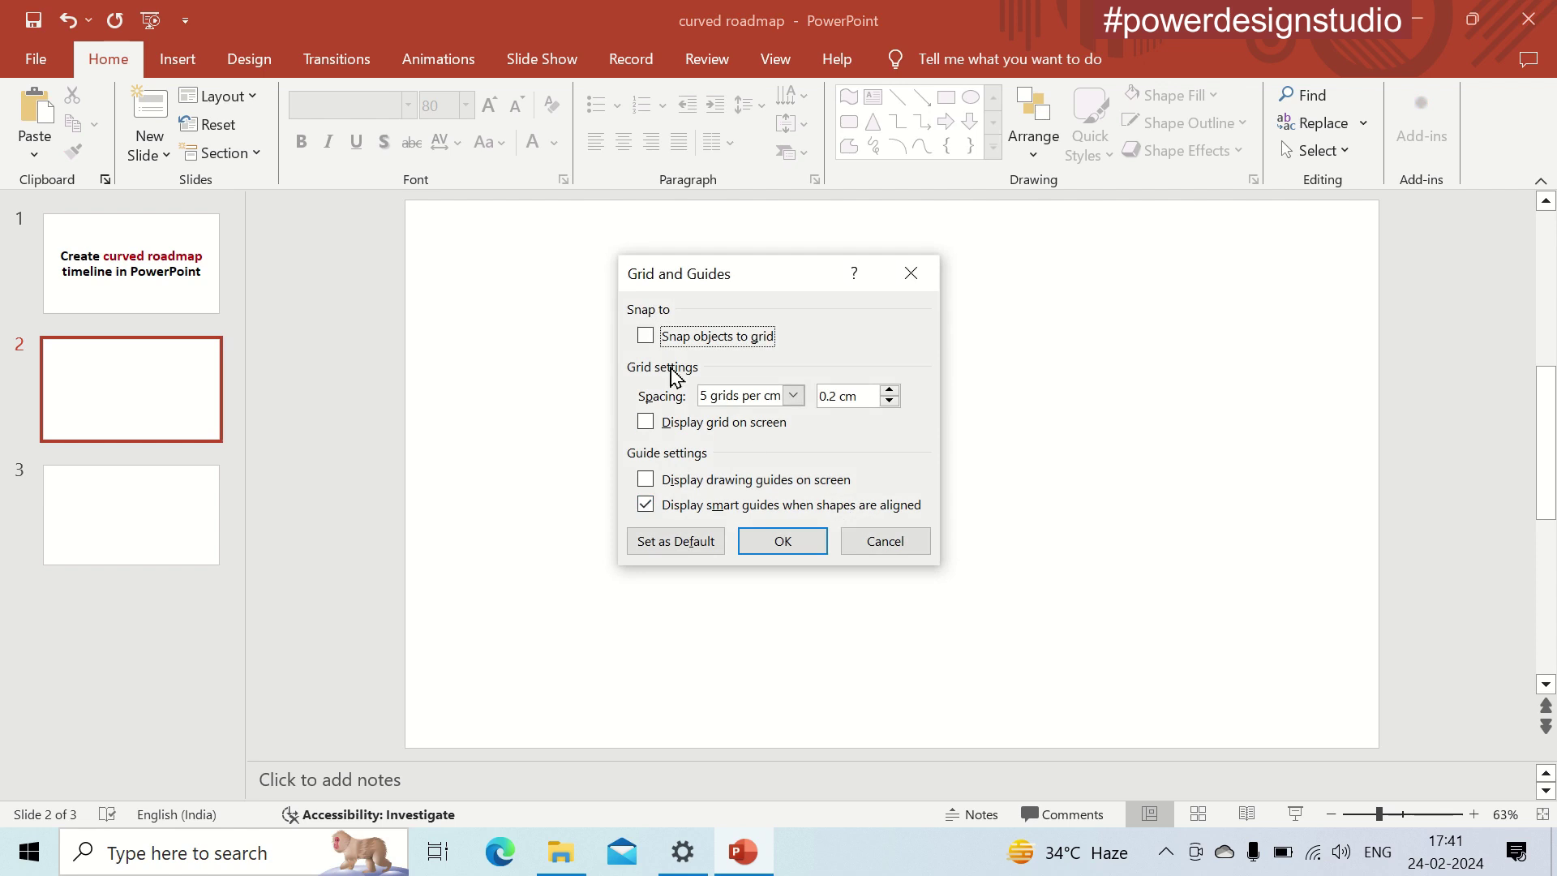
left_click(651, 427)
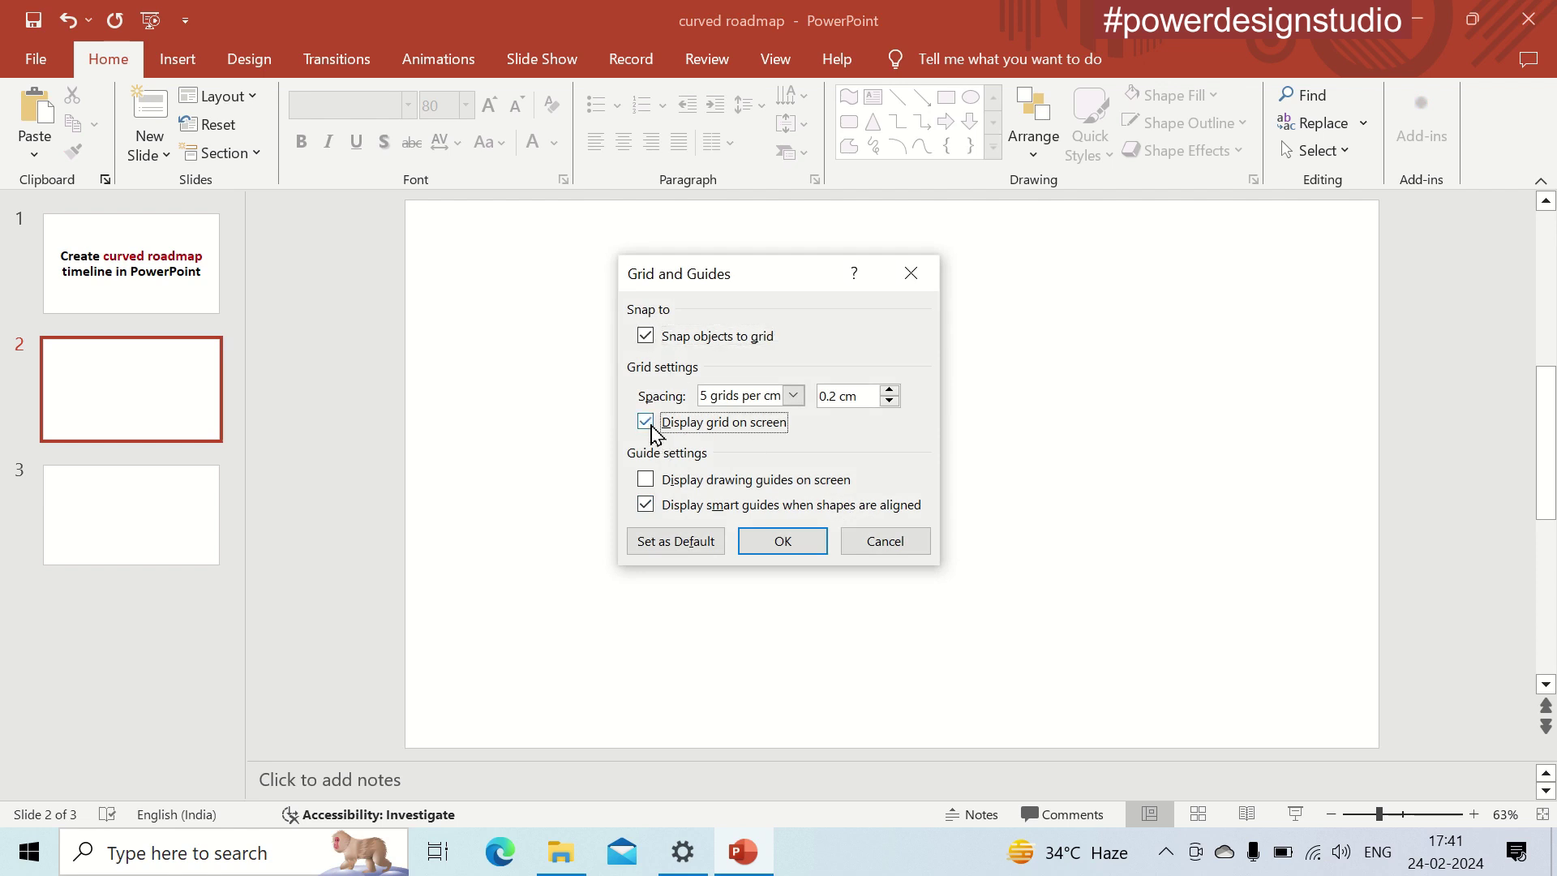
left_click(781, 540)
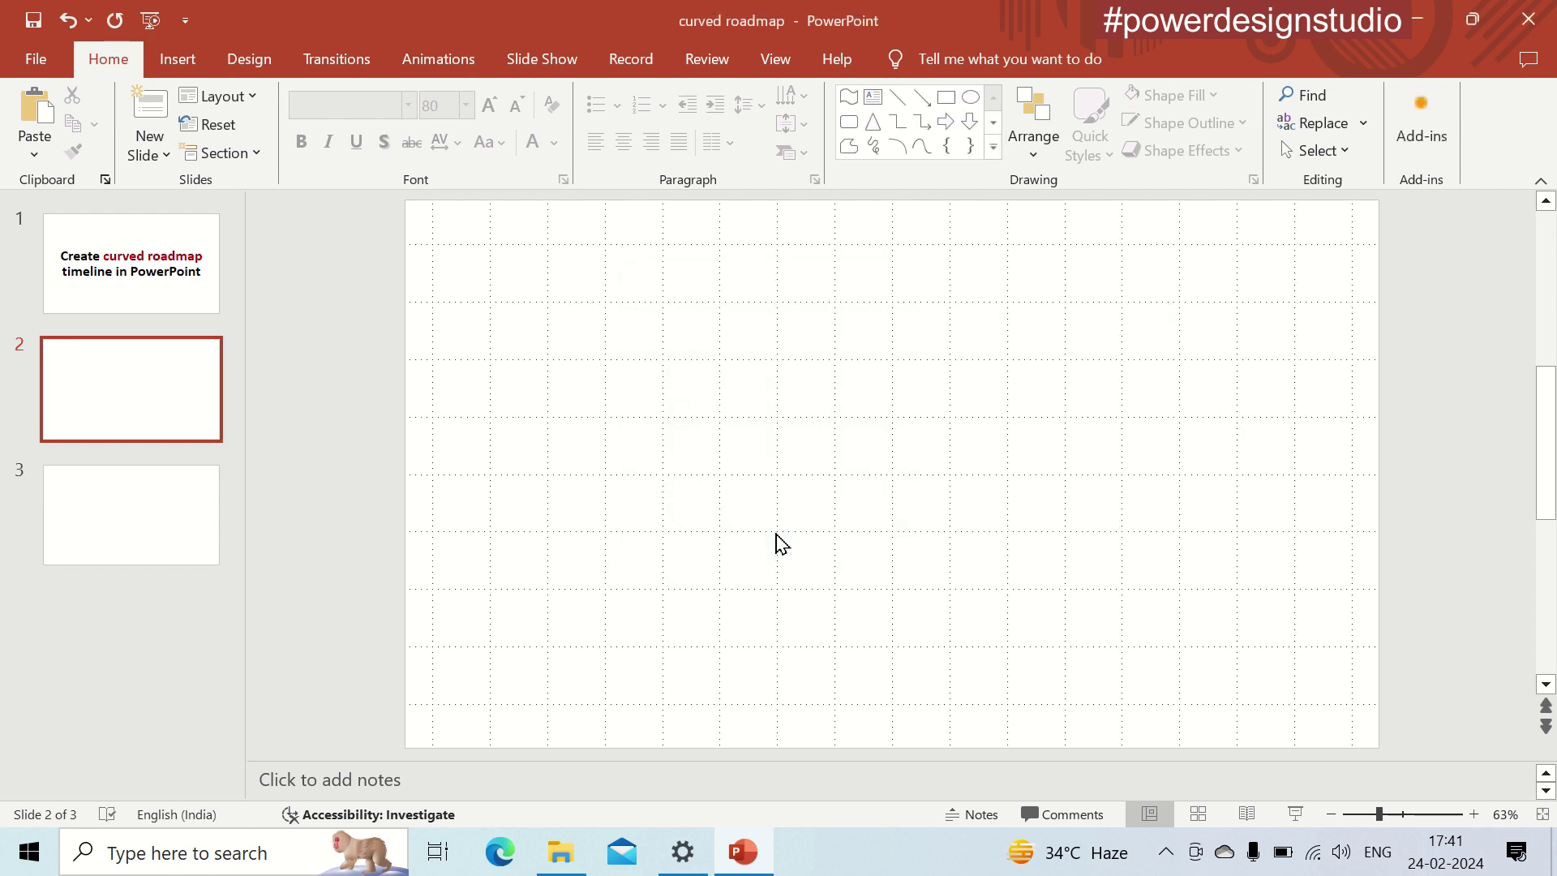
Step: Draw a Curve shape with a peak at upper left, a trough at centre and a peak at right
left_click(177, 59)
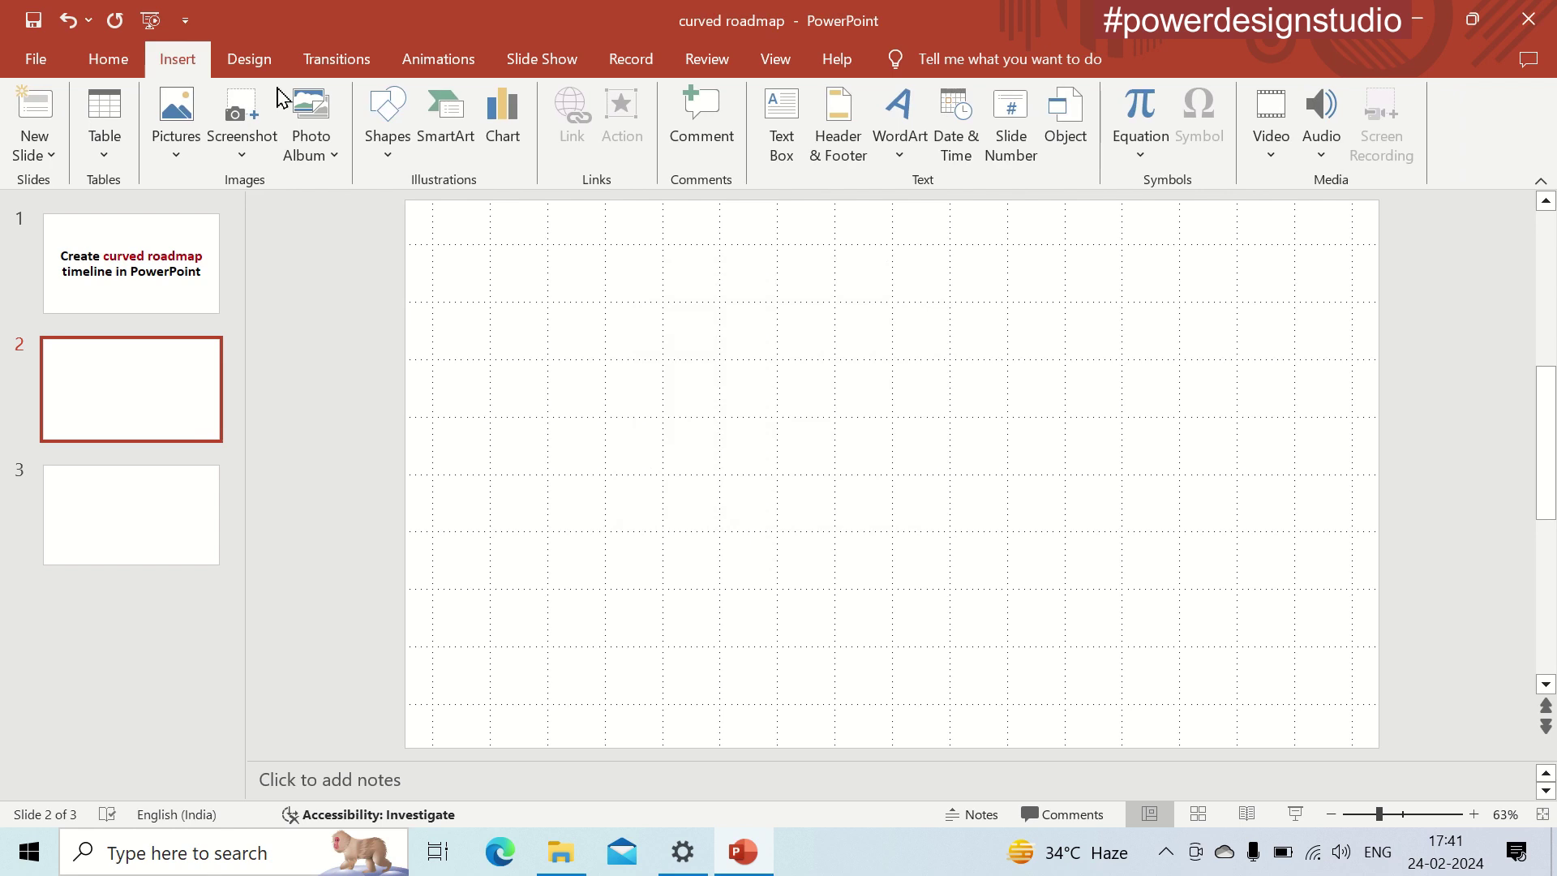
left_click(395, 130)
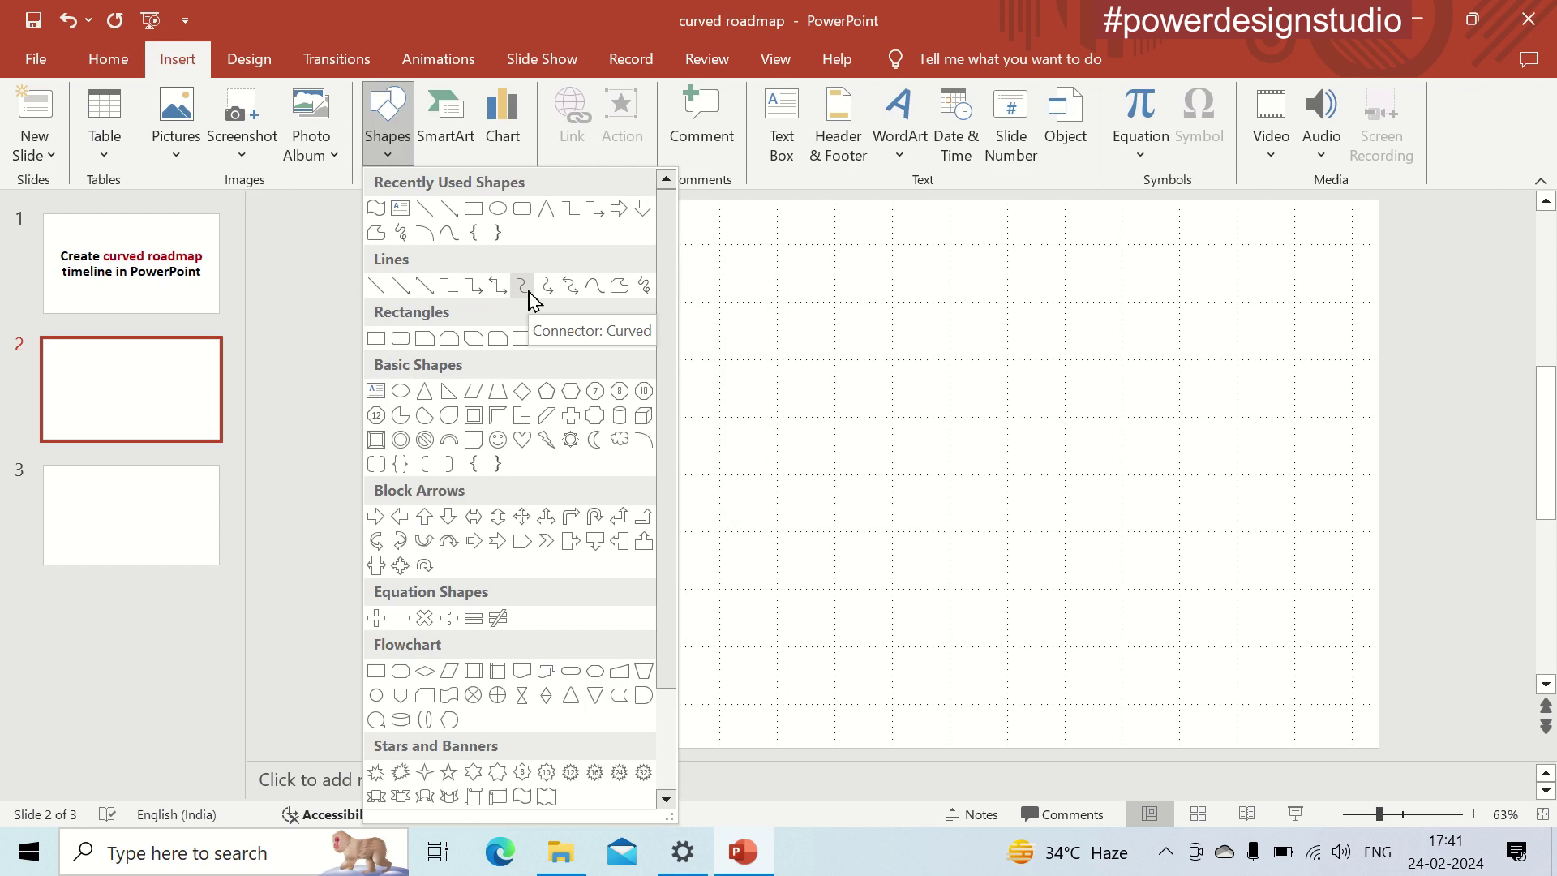
left_click(593, 286)
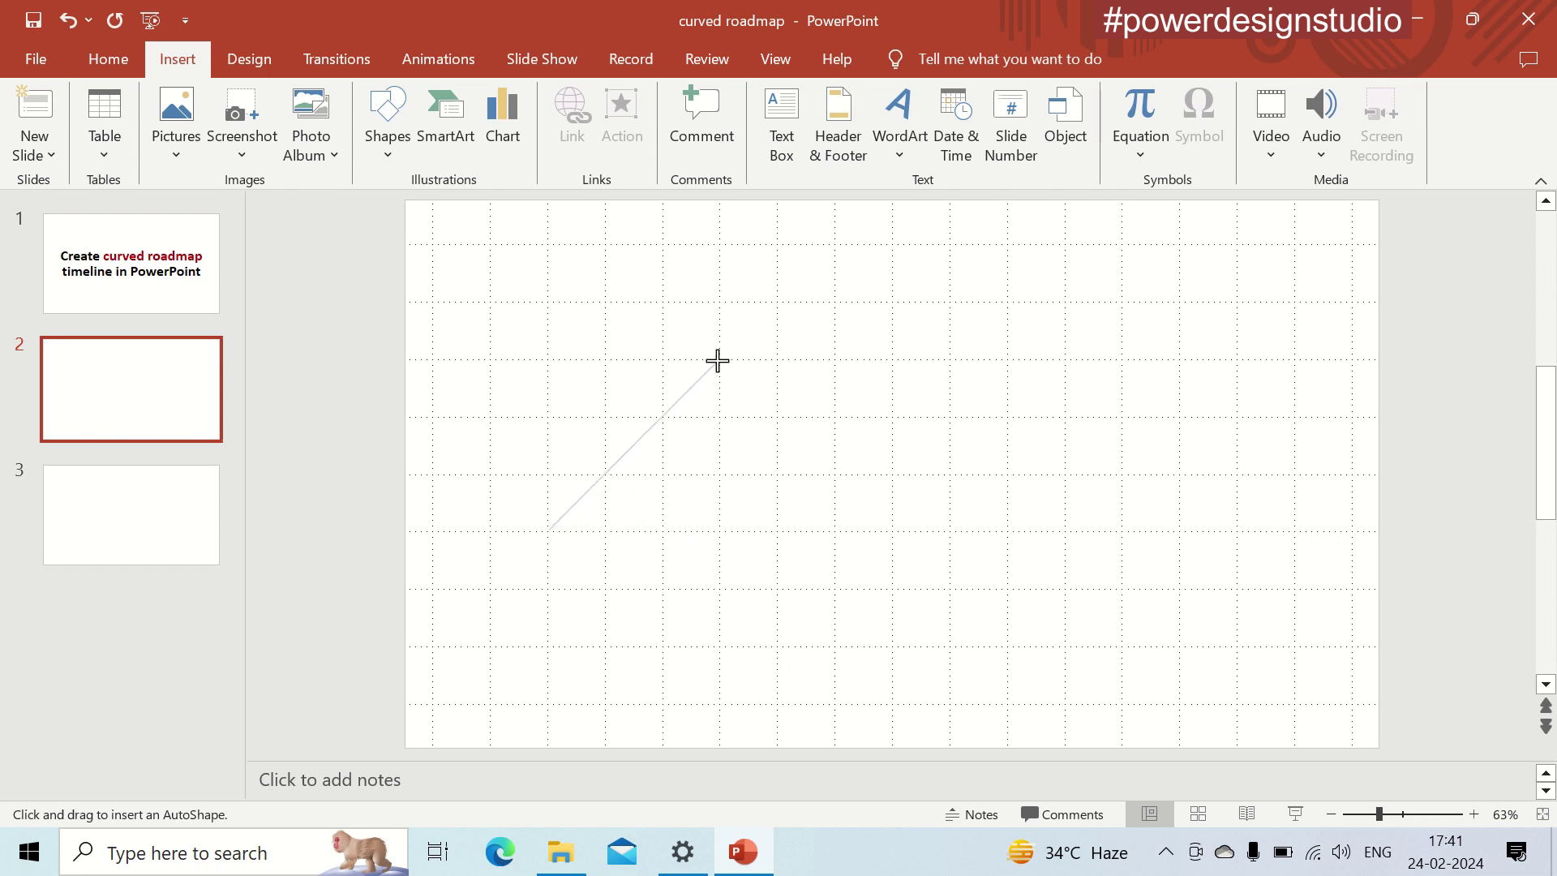
left_click(718, 360)
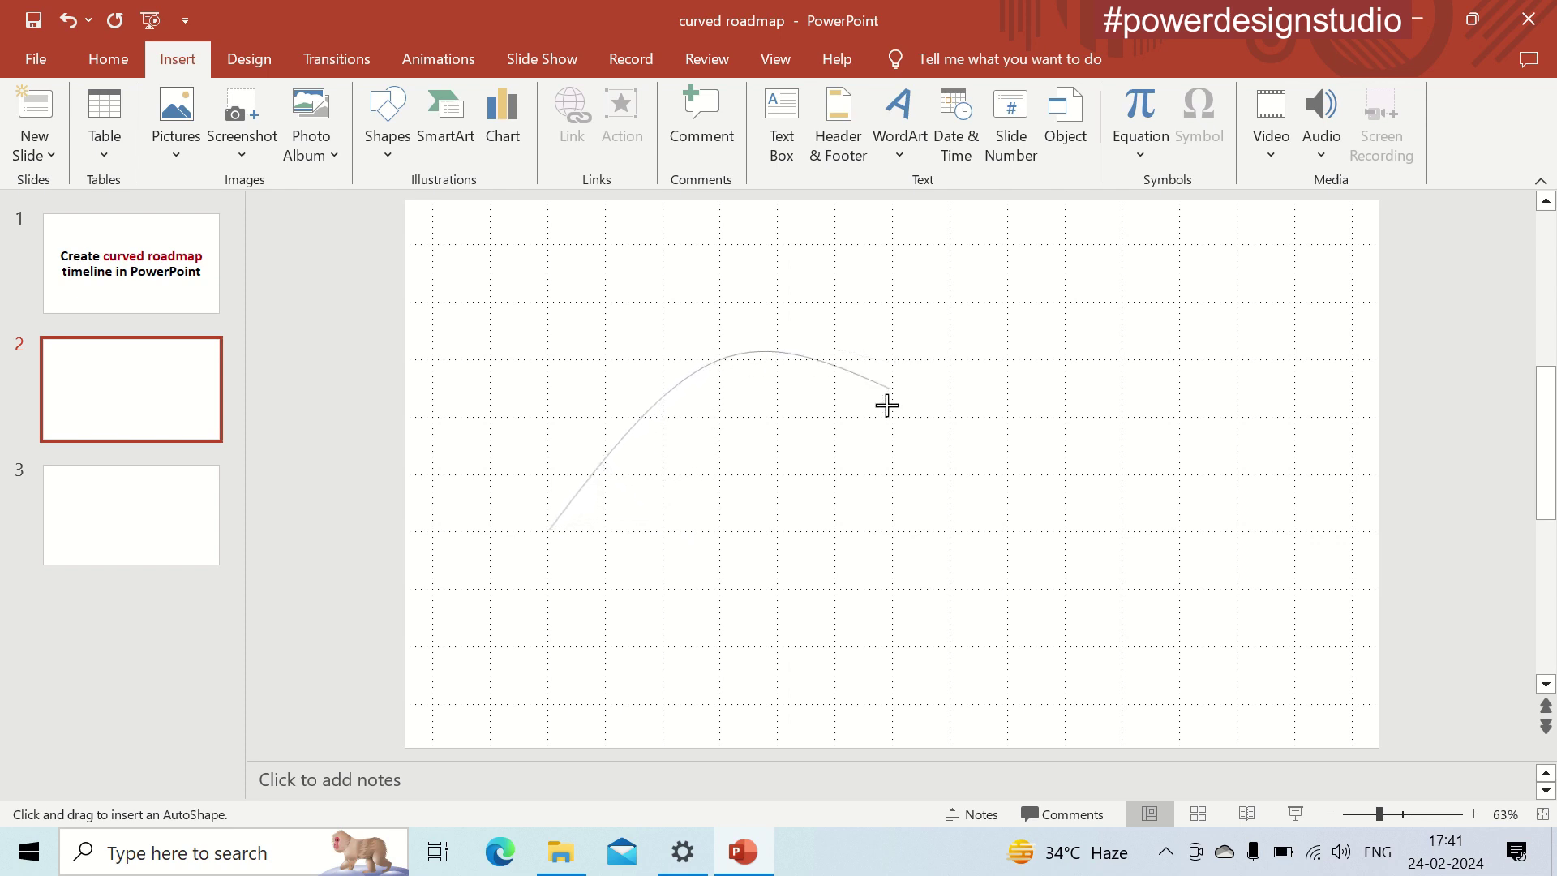
left_click(889, 530)
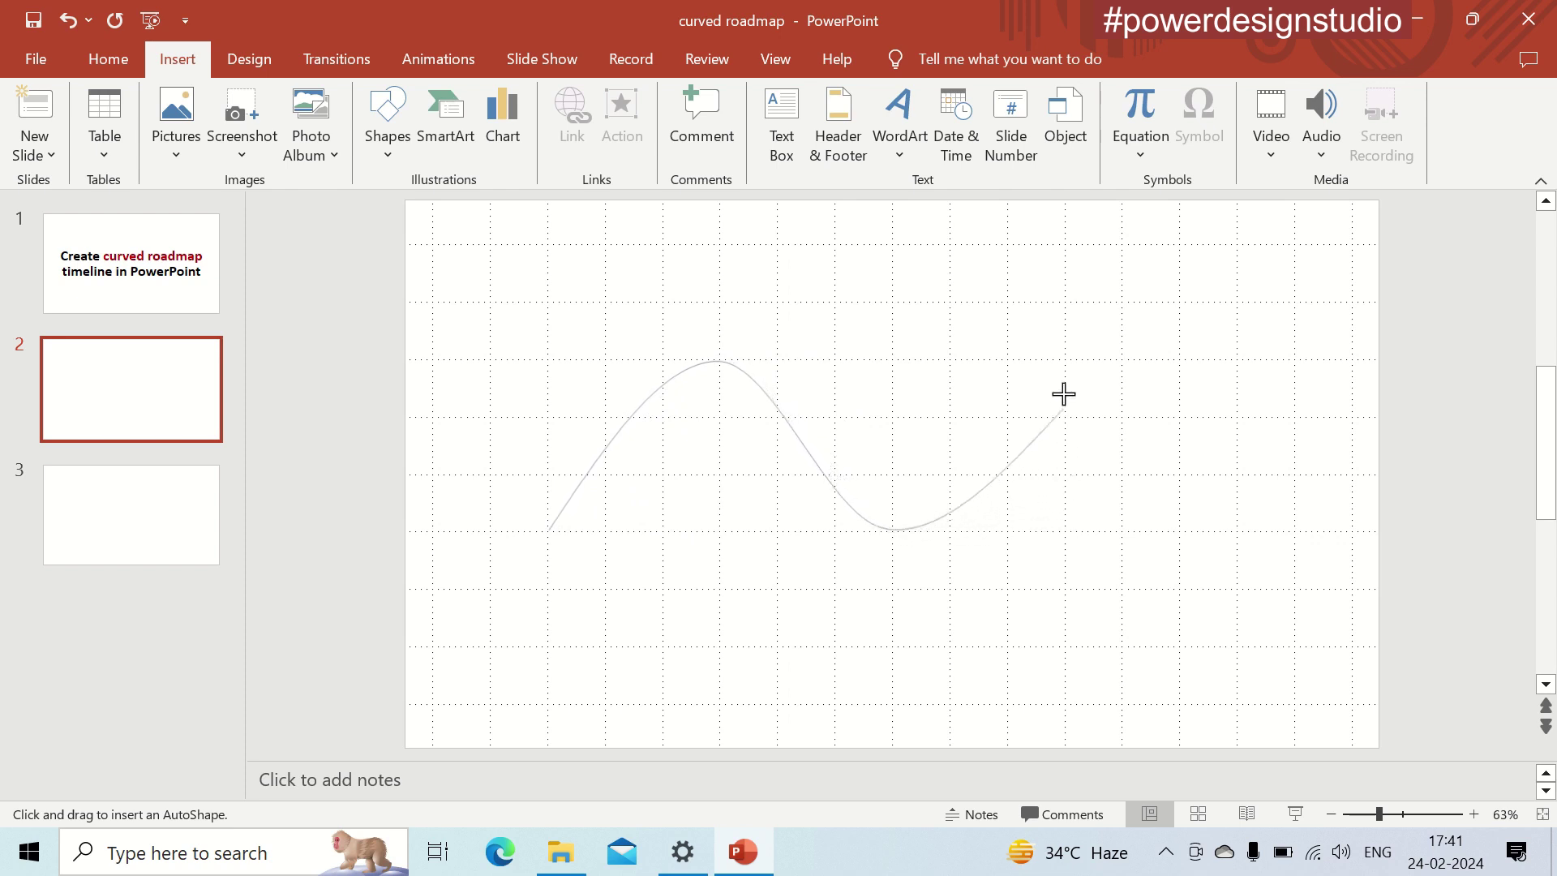
left_click(1064, 359)
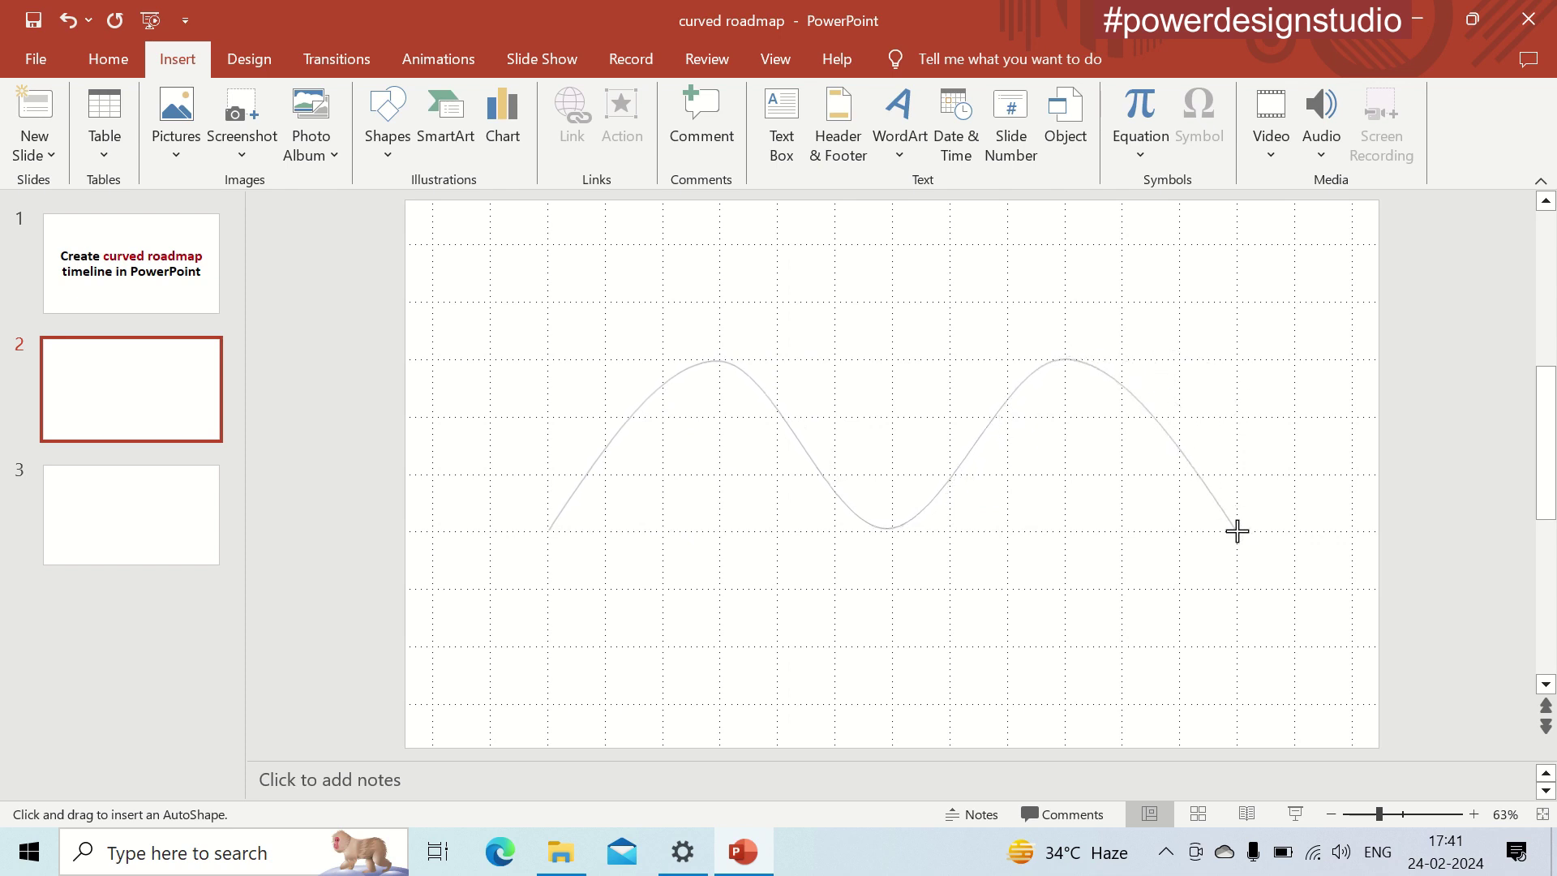
double_click(1237, 532)
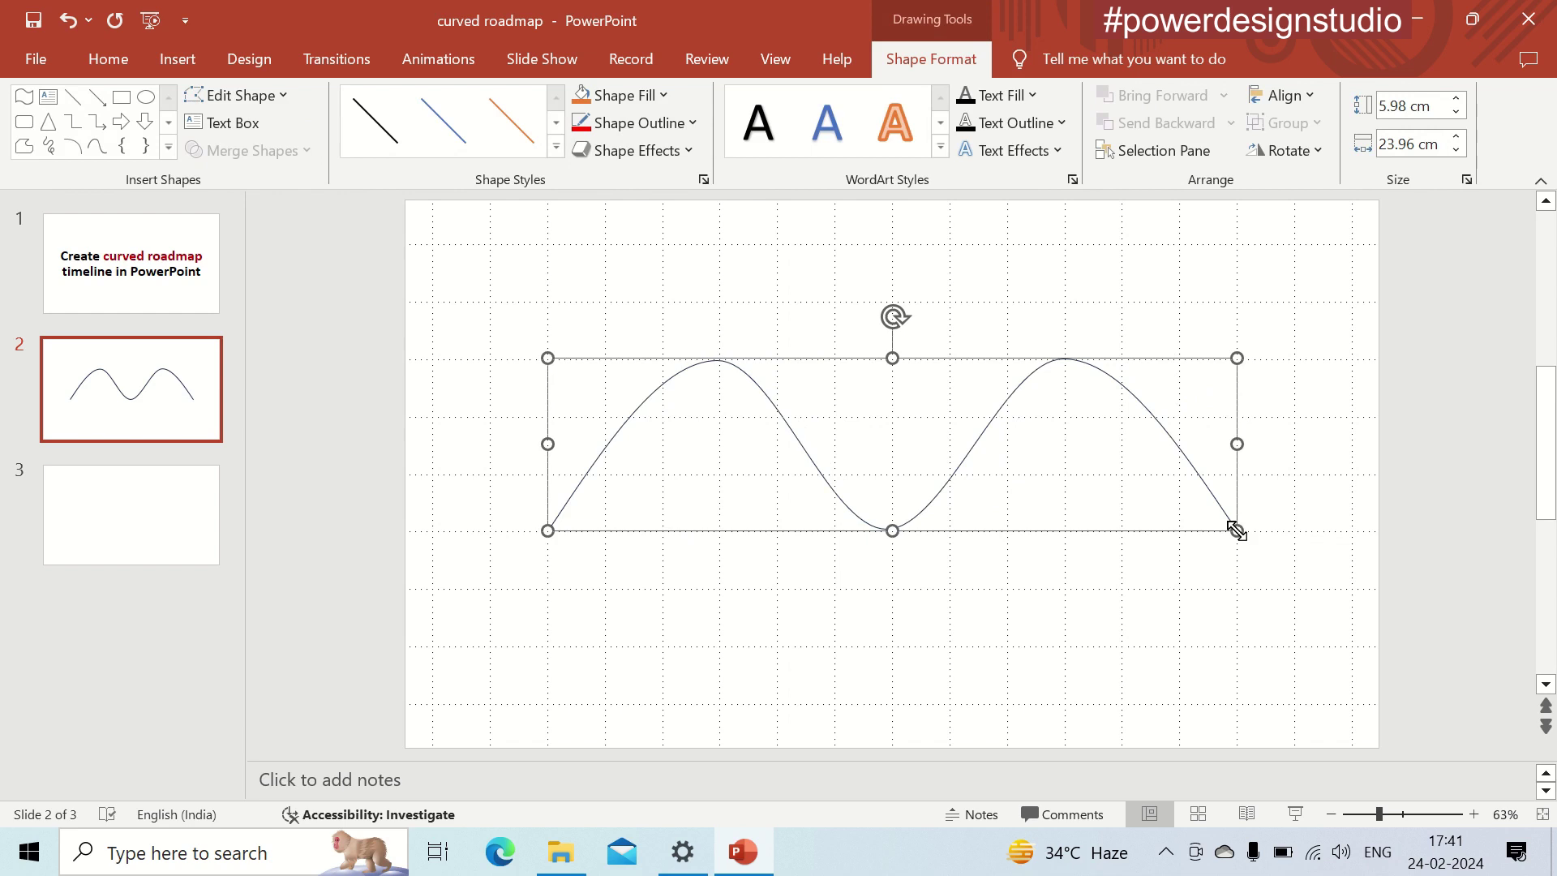
Step: Duplicate the wavy curve with Ctrl+D, move the copy below and nudge the original up
key("ctrl+d")
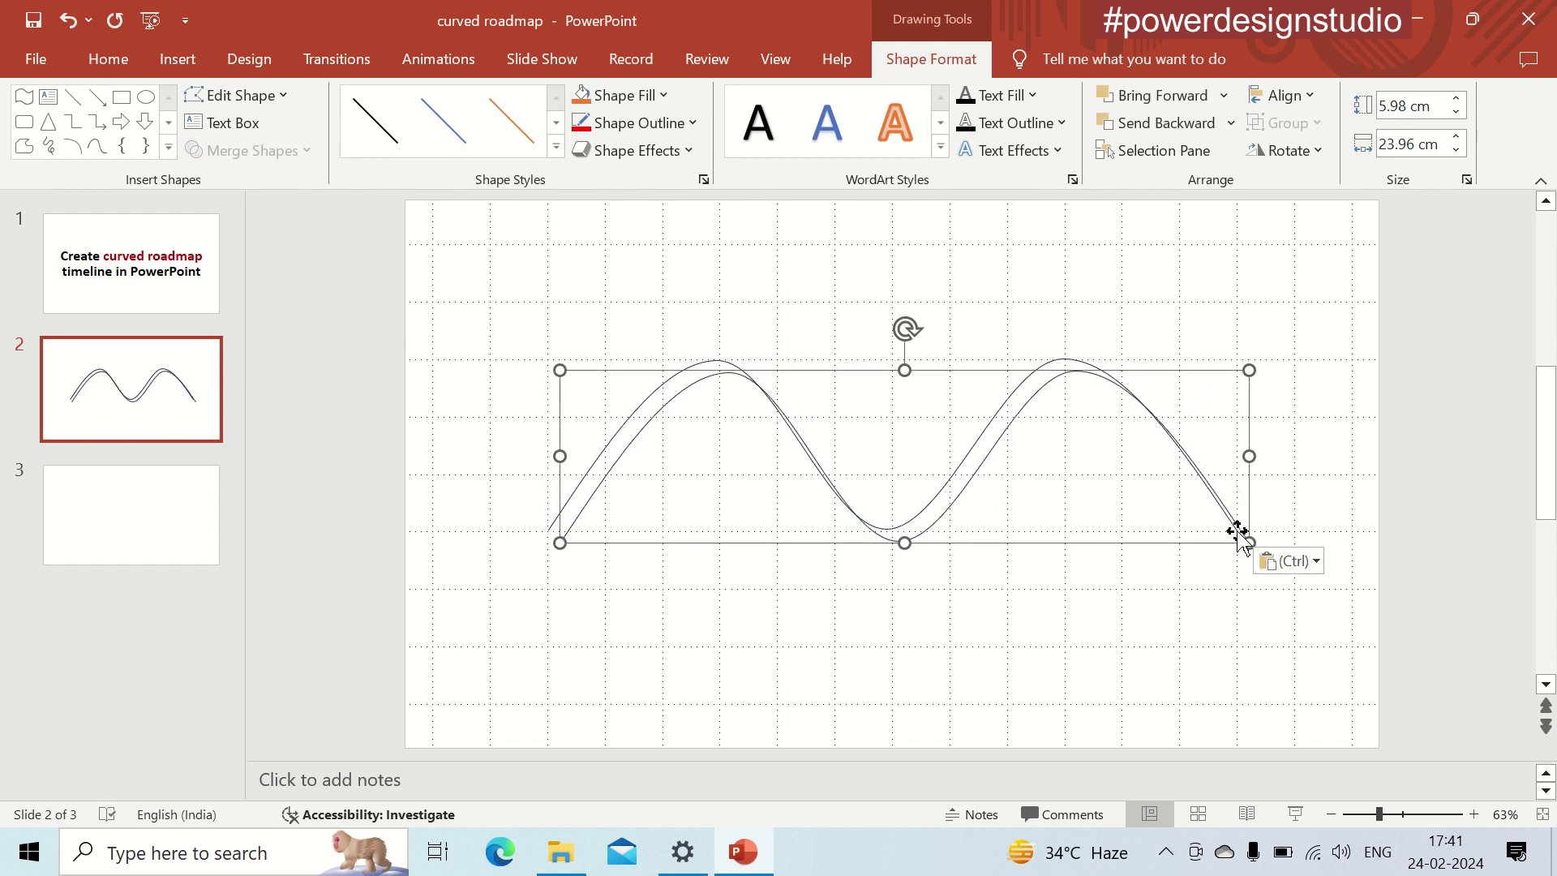
key("Left")
key("Left")
key("Left")
key("Left")
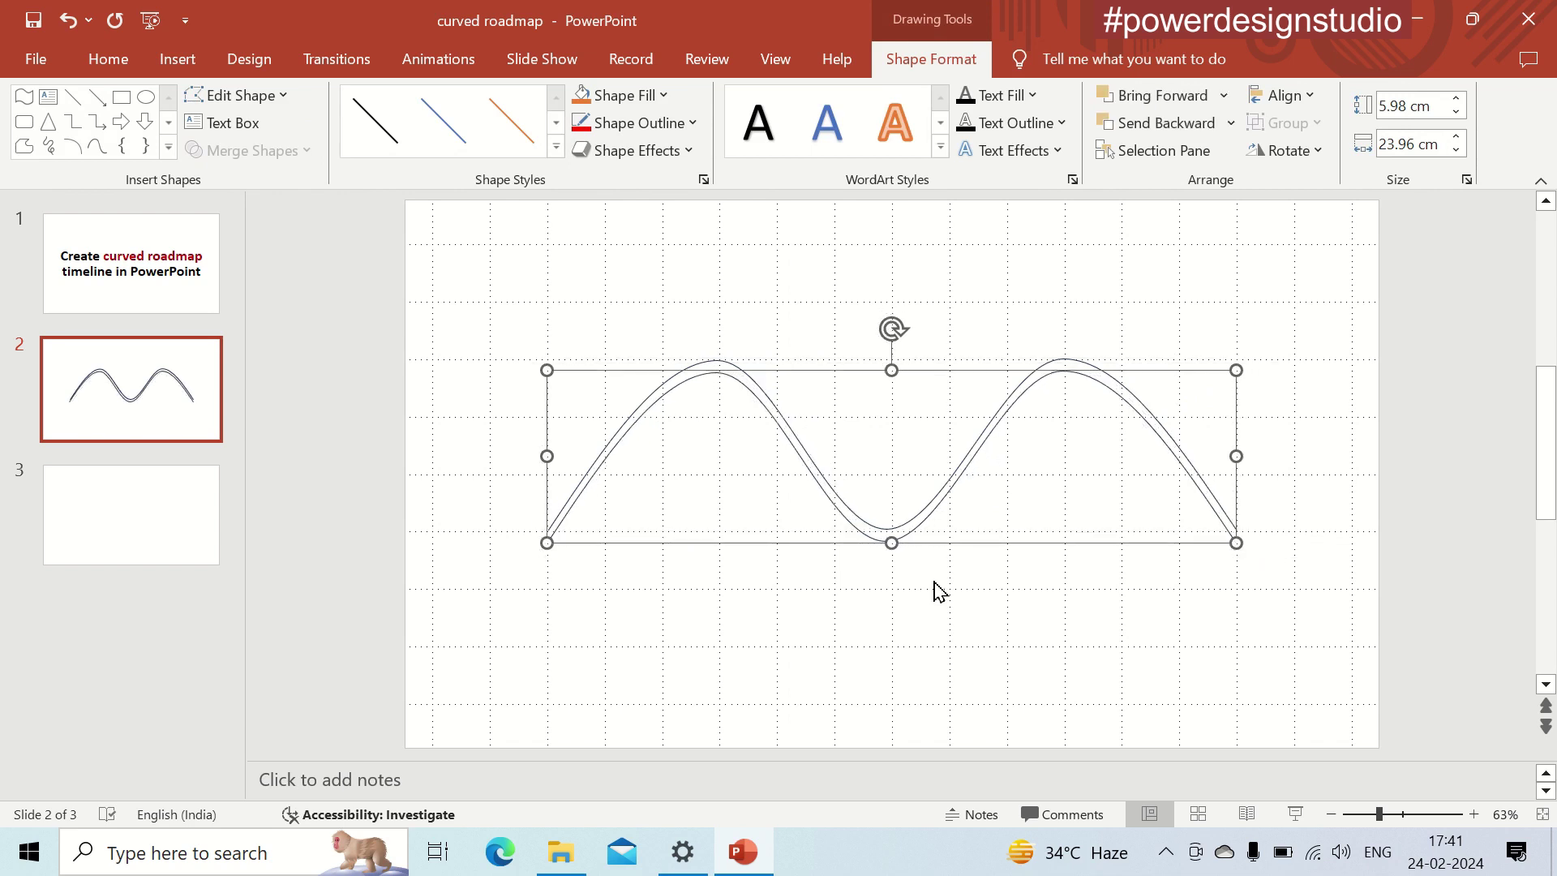
key("Down")
key("Down")
key("Down")
key("Down")
key("Down")
key("Down")
key("Down")
key("Down")
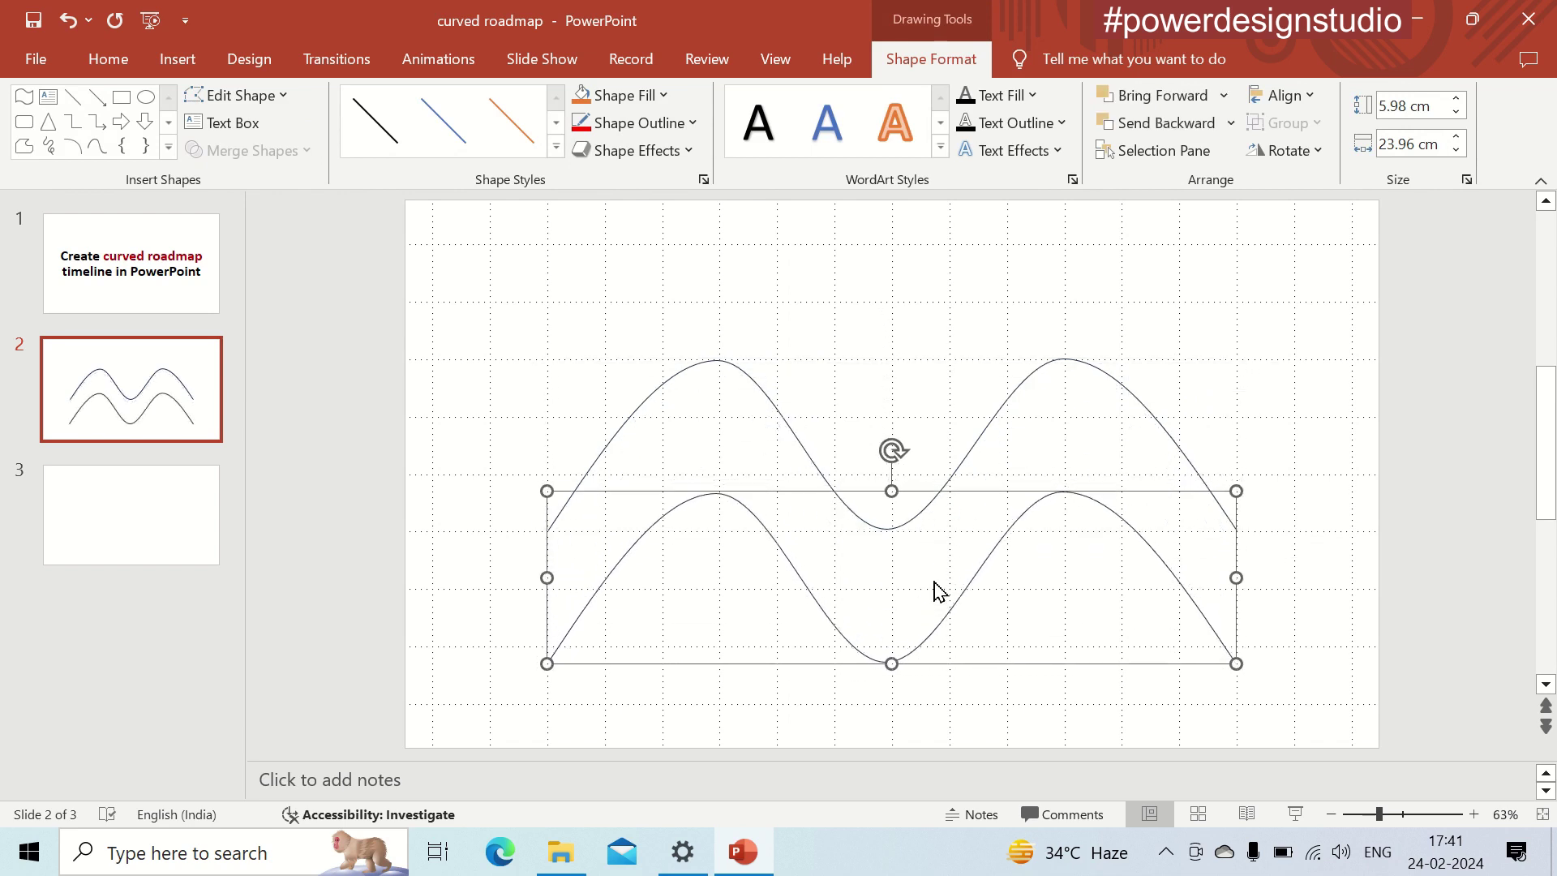
left_click(958, 485)
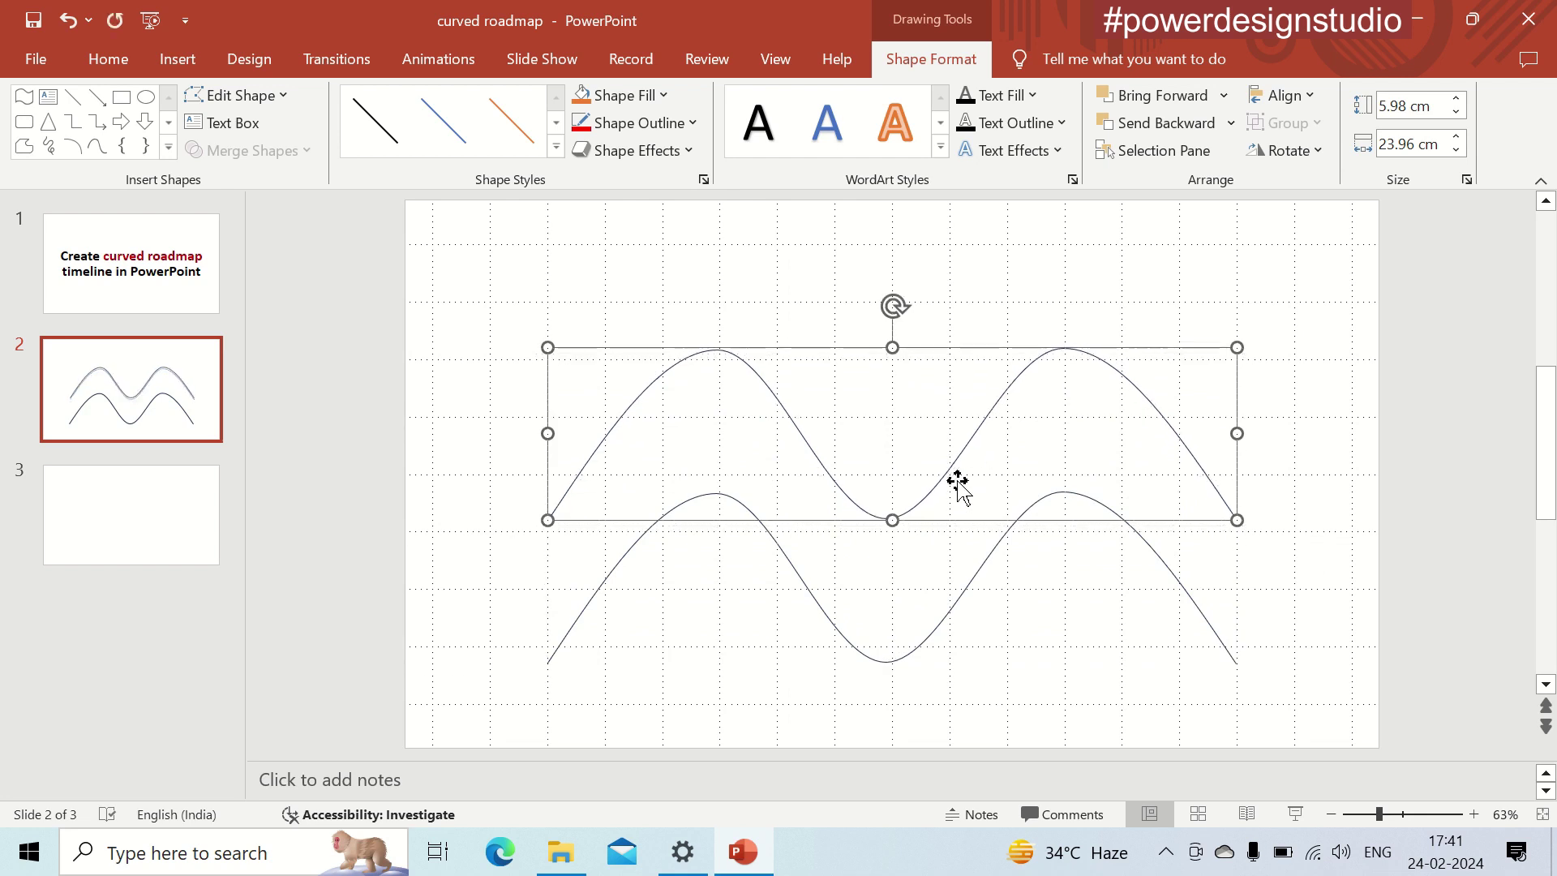
key("Up")
key("Up")
key("Up")
left_click(1384, 373)
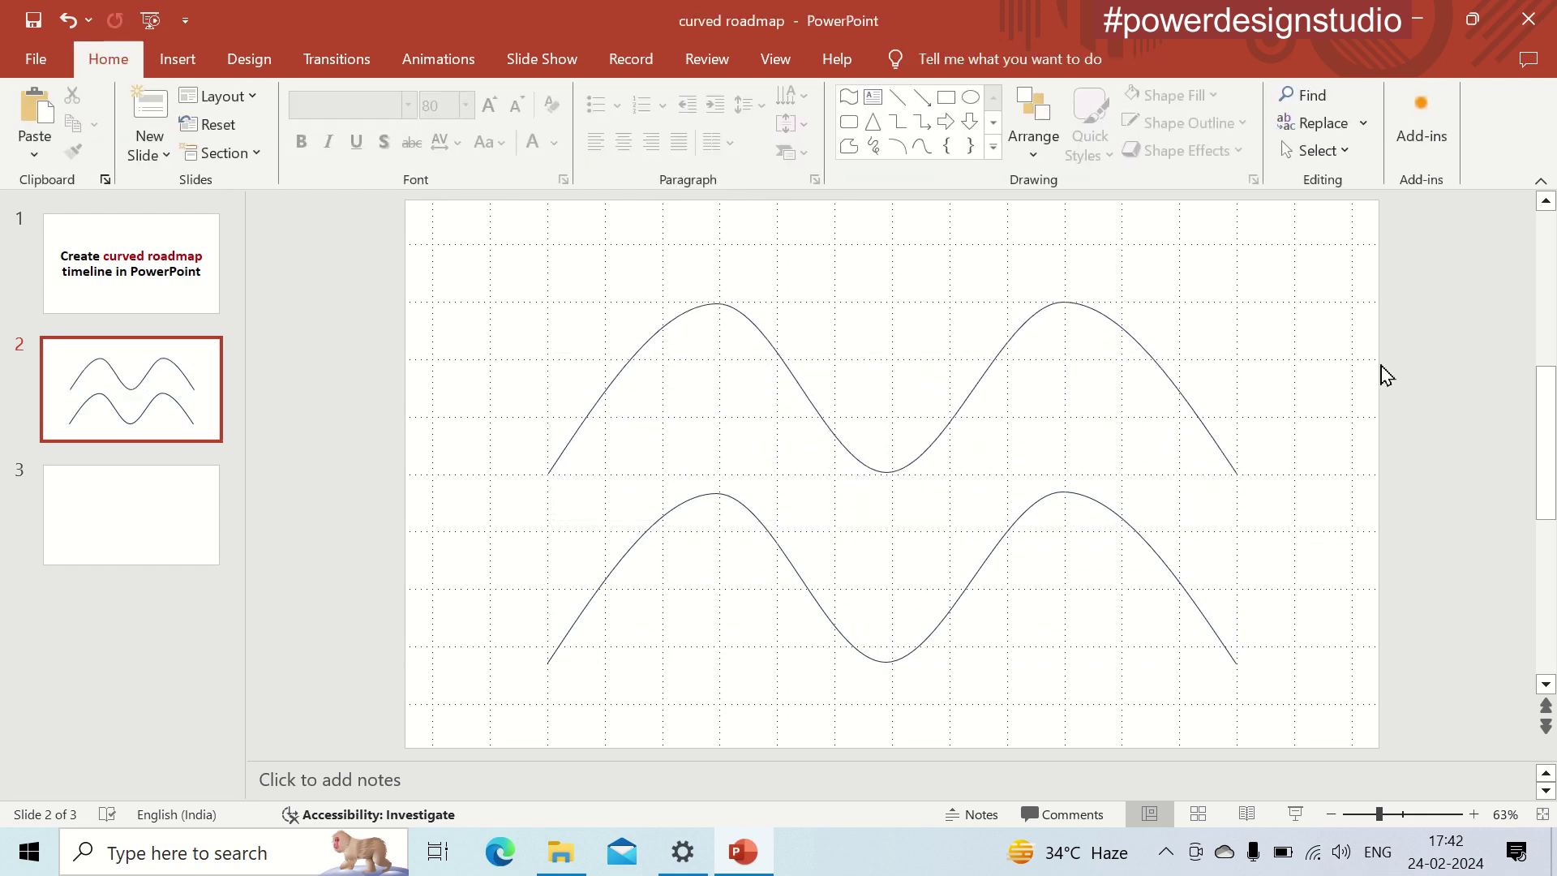
left_click(957, 399)
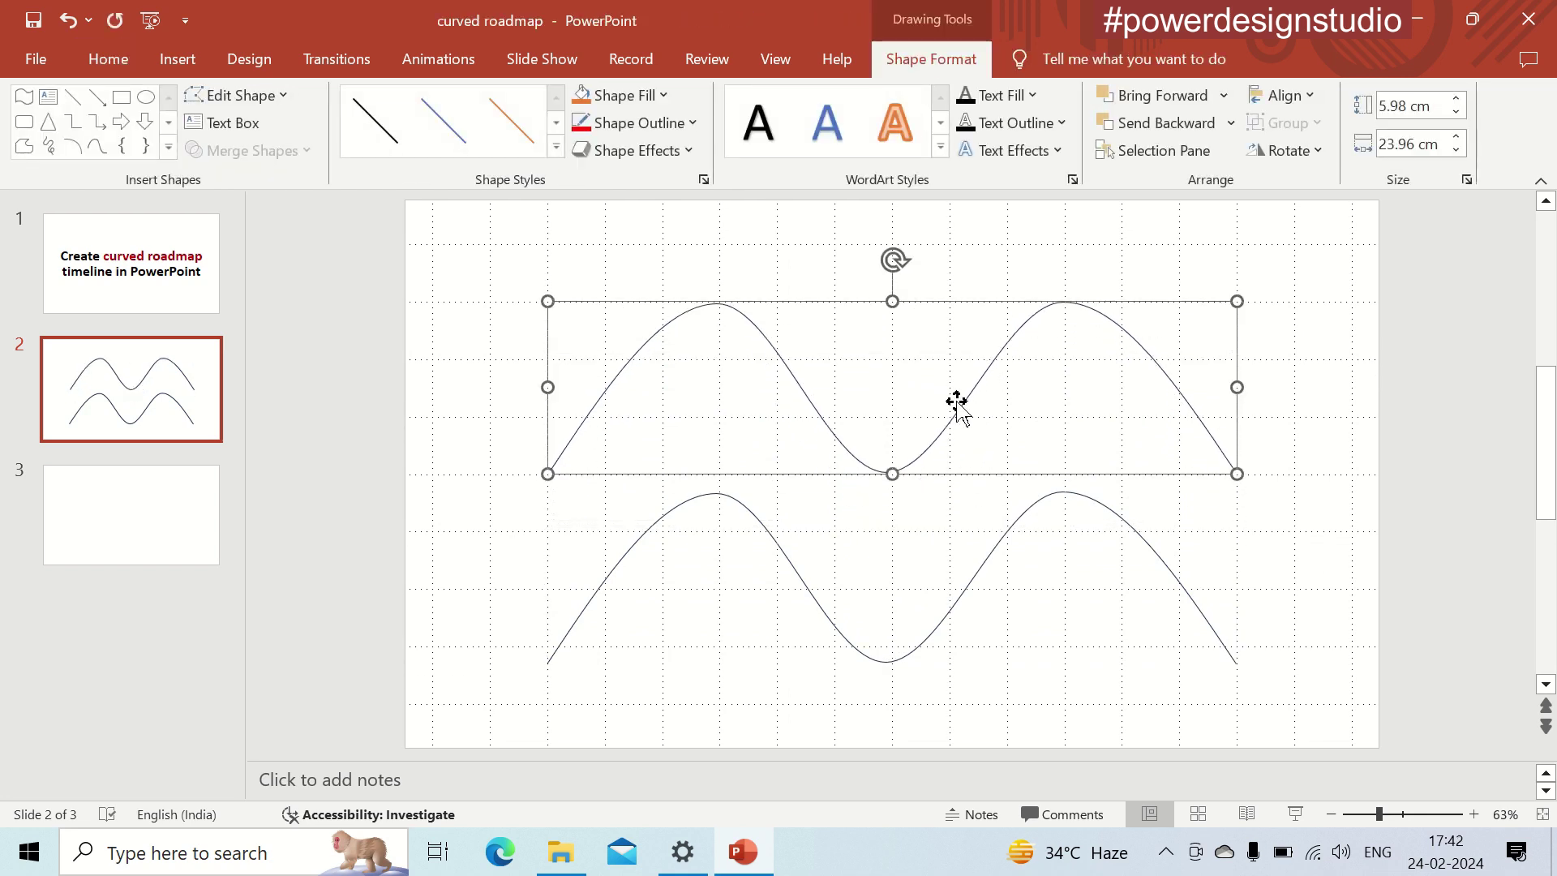
Step: Colour the upper curve's outline grey
left_click(692, 123)
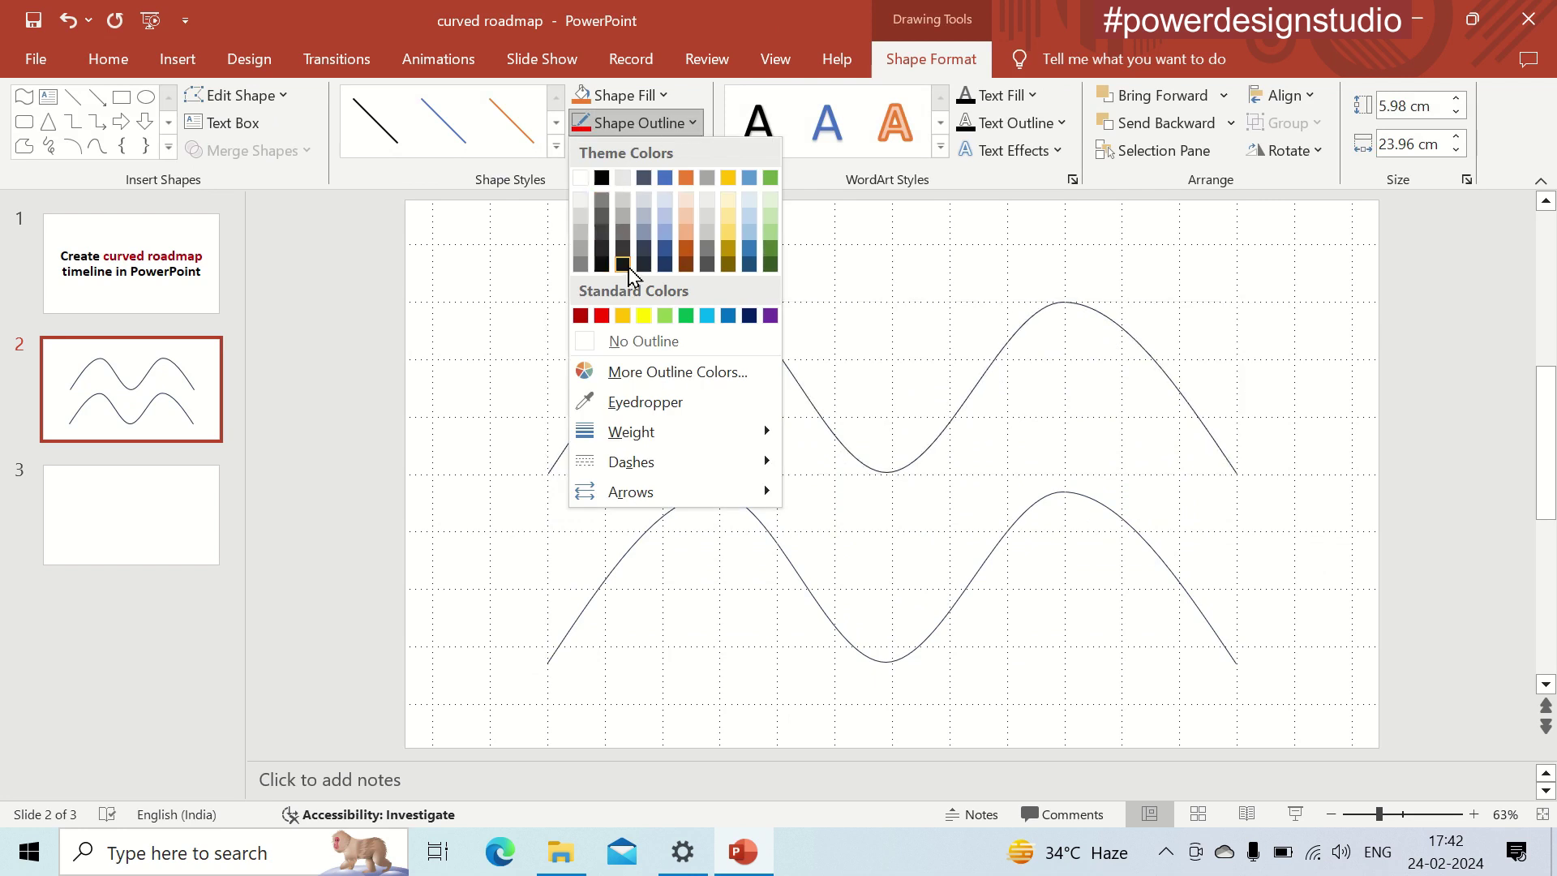
left_click(603, 201)
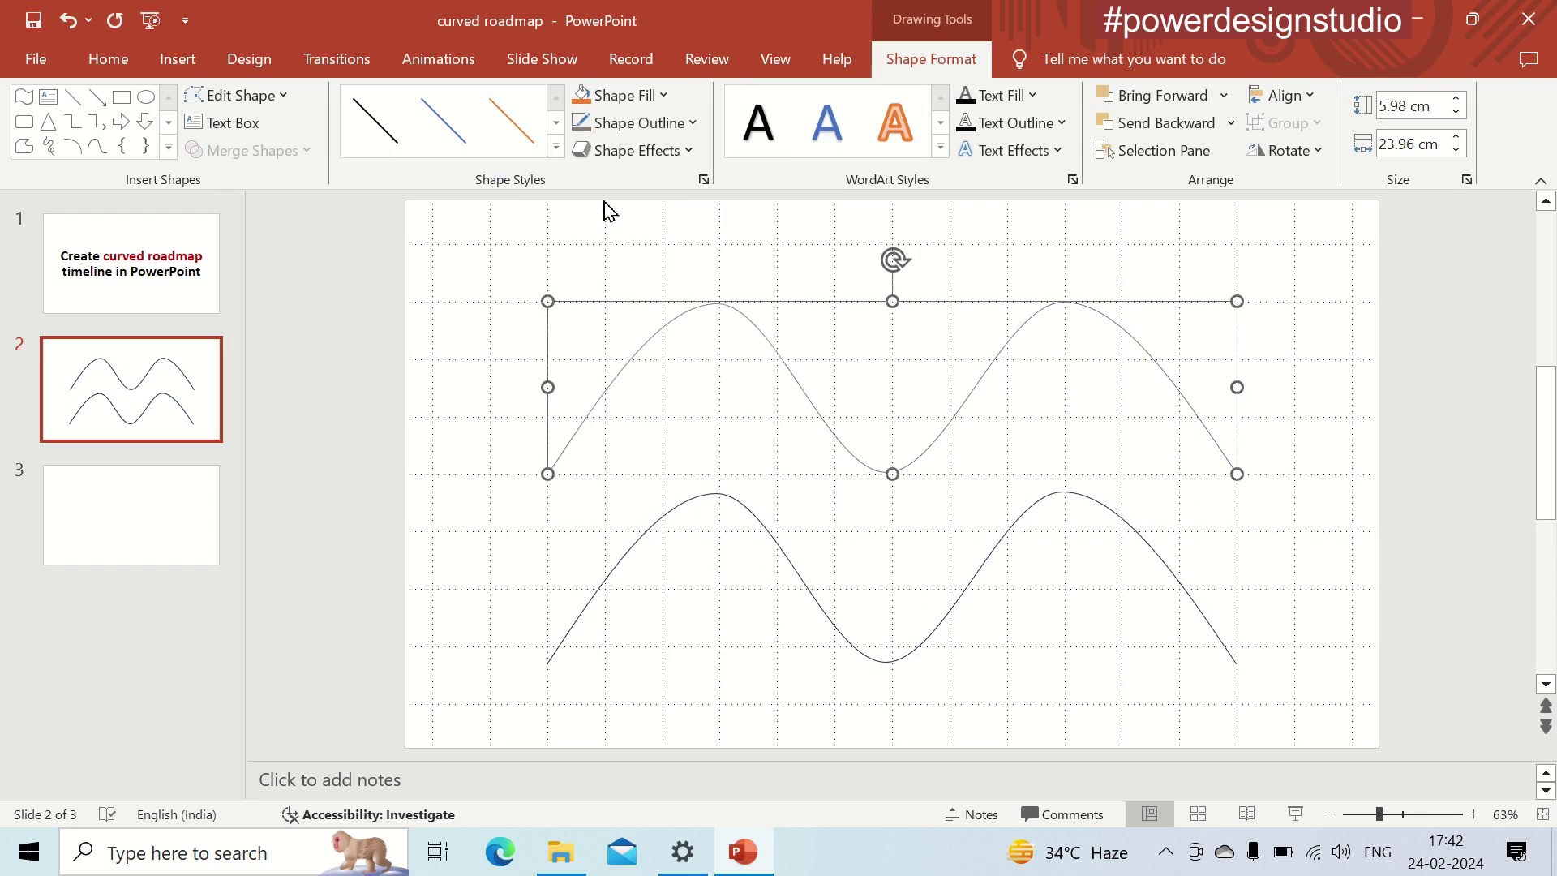
left_click(685, 124)
mouse_move(631, 431)
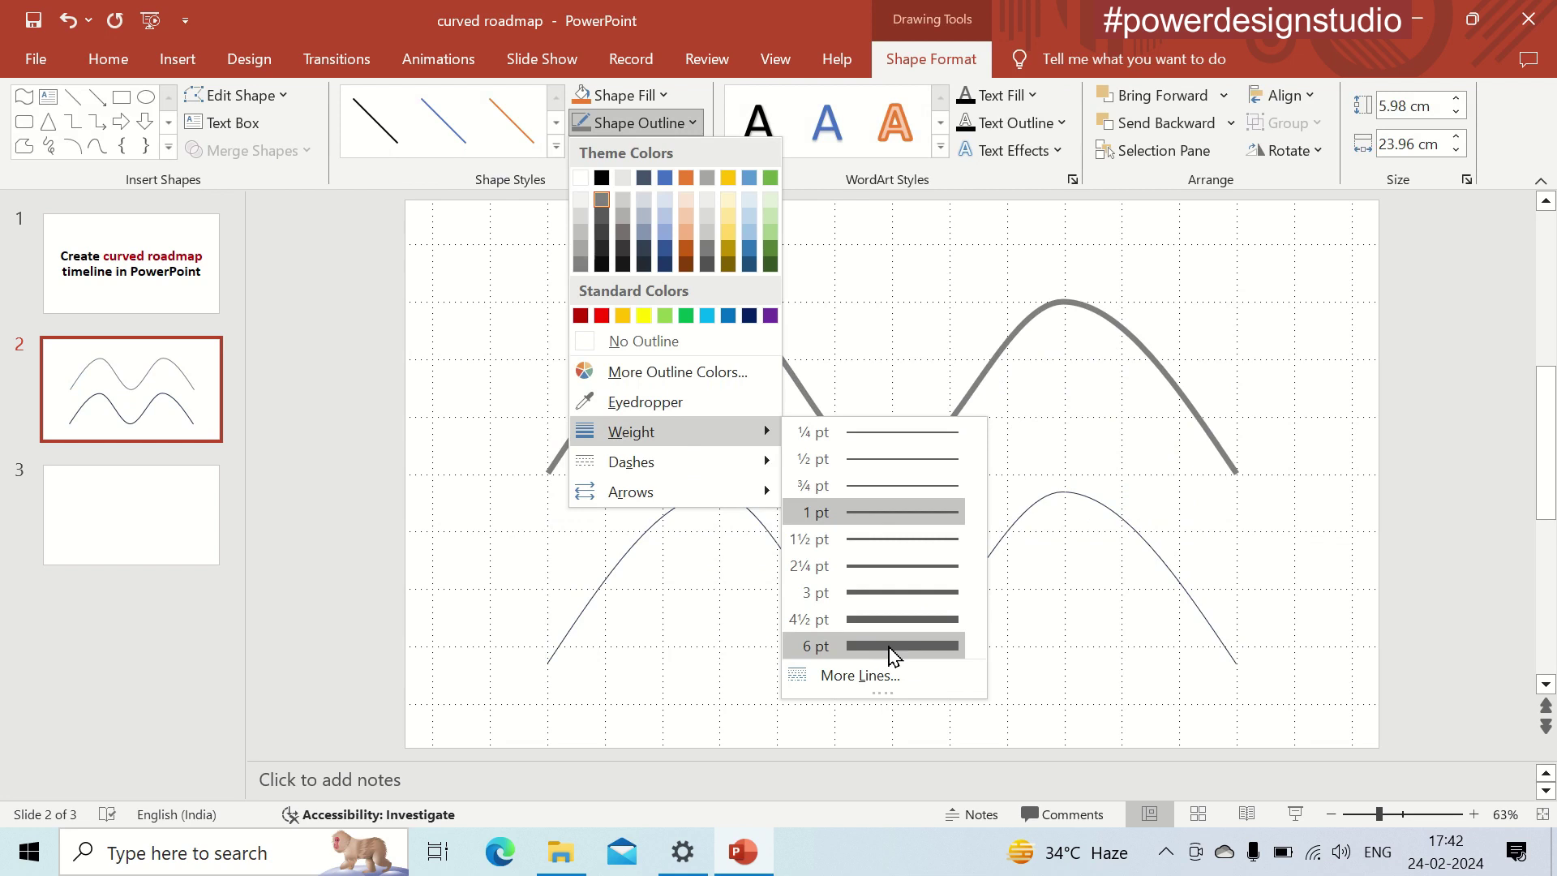
left_click(874, 685)
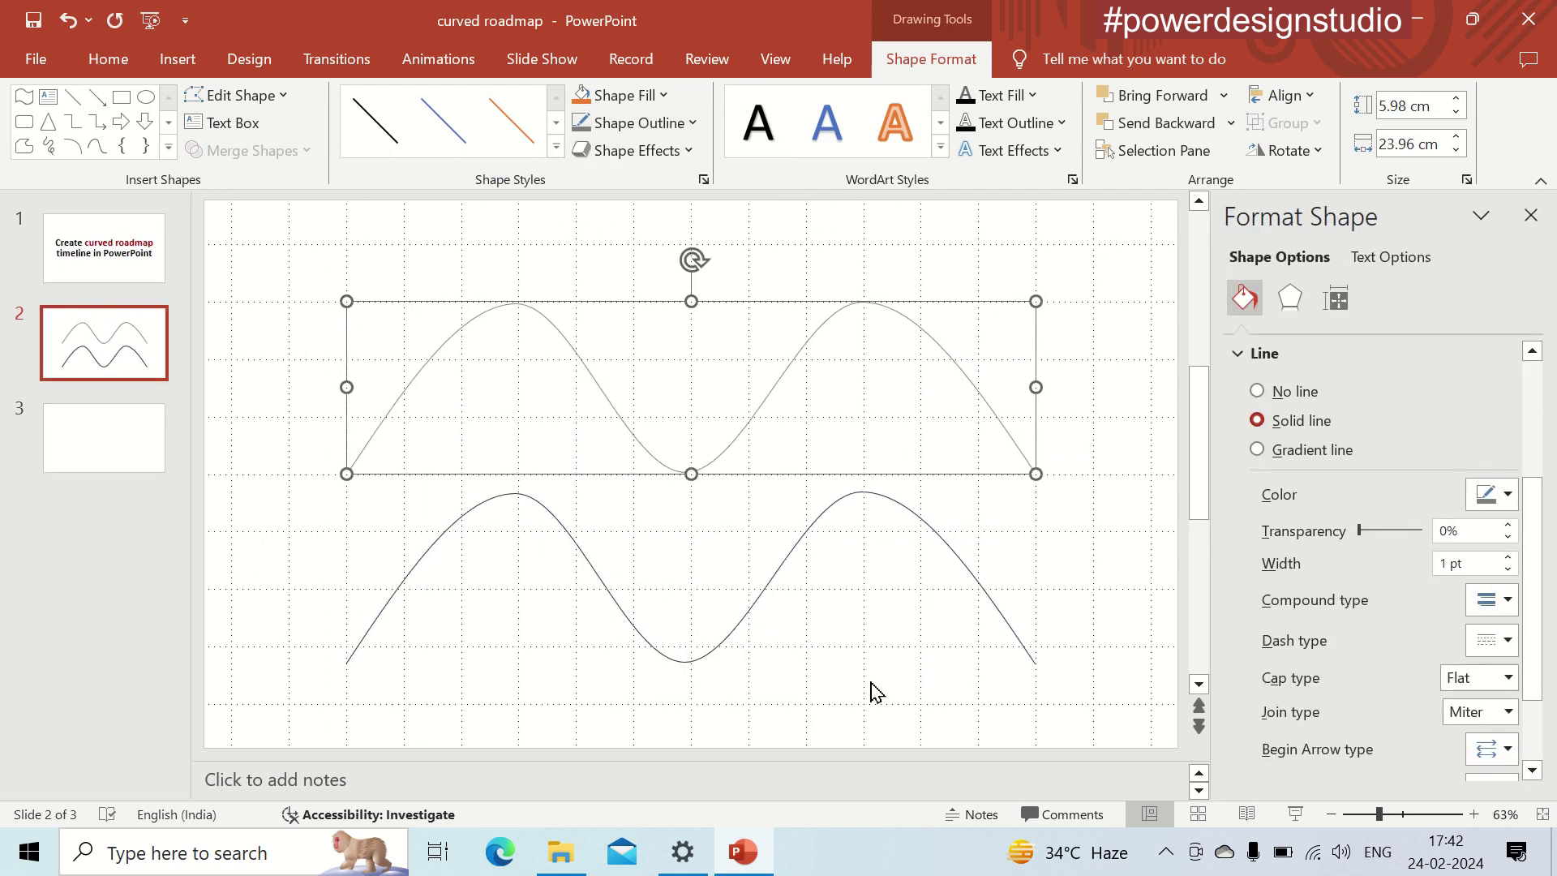
Step: Increase the upper curve's line width to 56 pt
left_click(1510, 558)
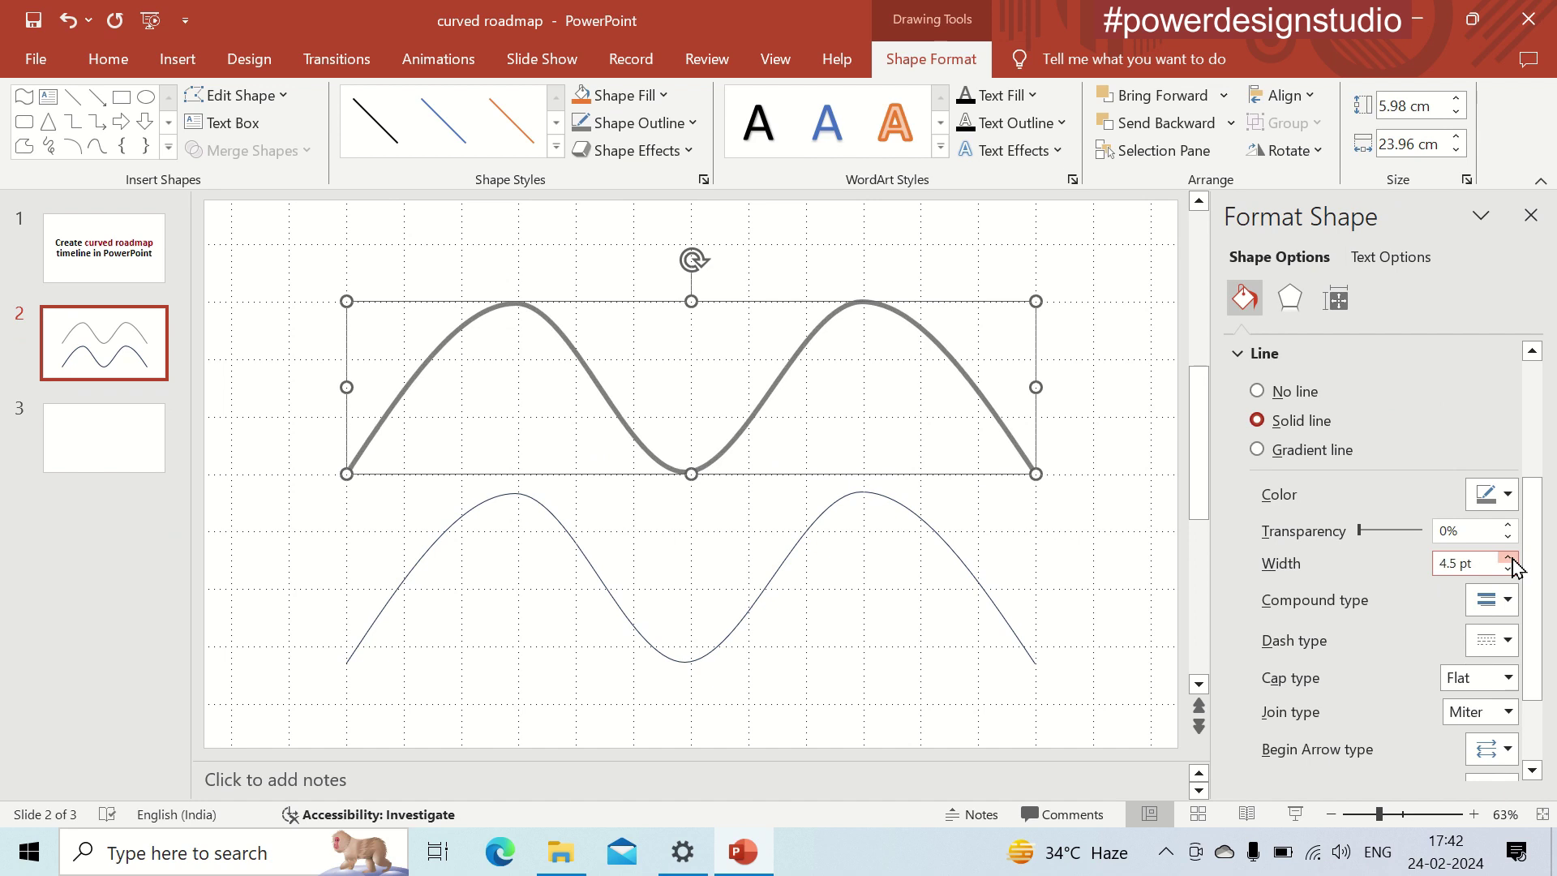
left_click(1510, 558)
left_click(1510, 558)
left_click(1510, 558)
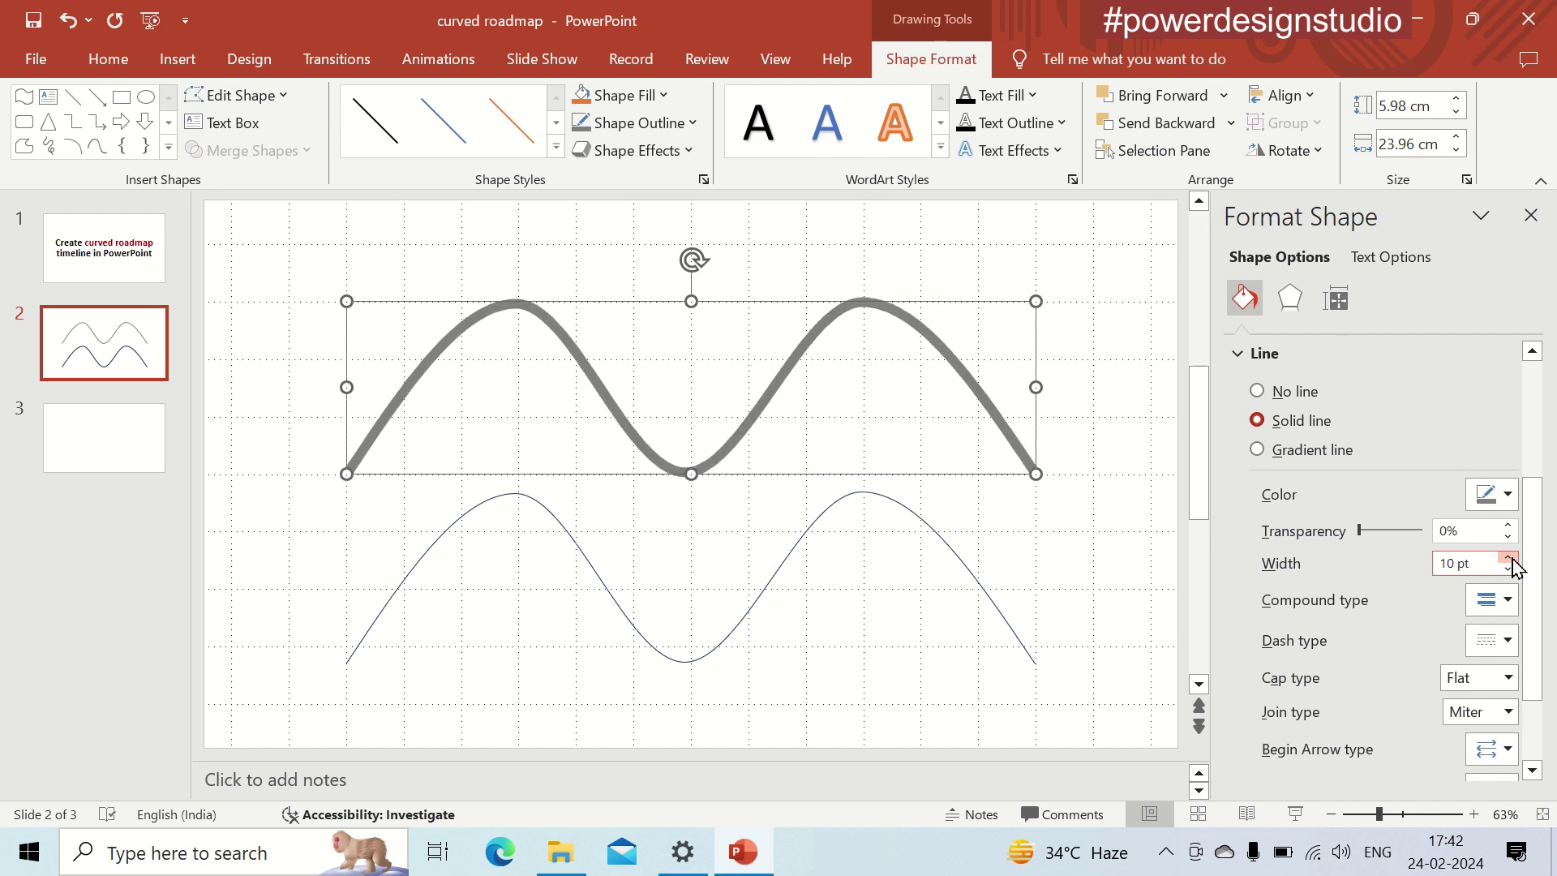
left_click(1510, 558)
left_click(1510, 558)
left_click(1510, 558)
left_click(1511, 558)
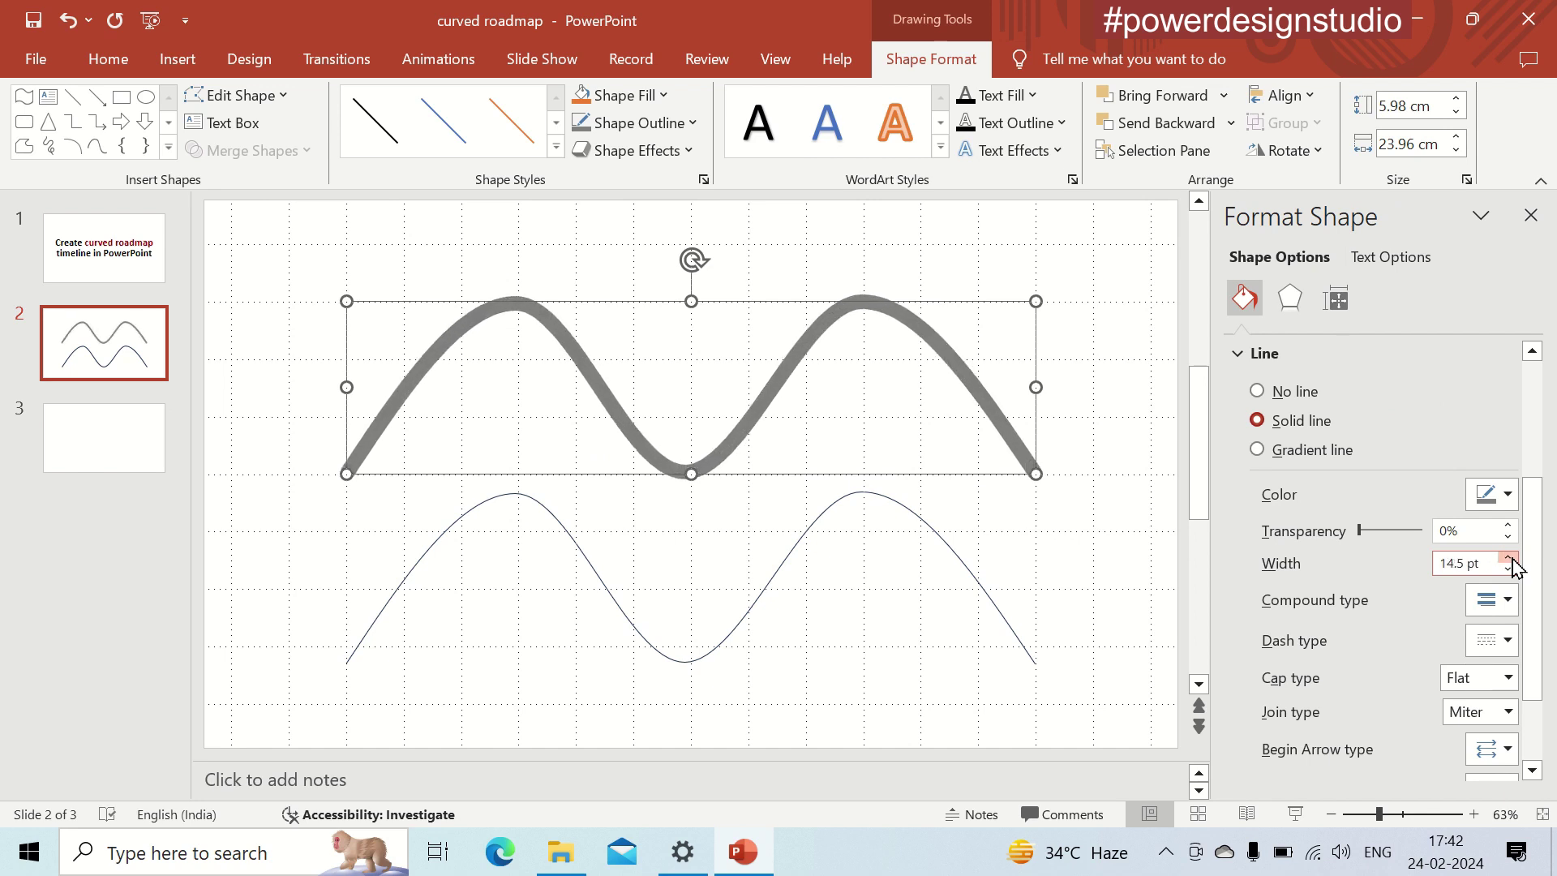
left_click(1510, 558)
left_click(1510, 558)
left_click(1510, 558)
left_click(1510, 558)
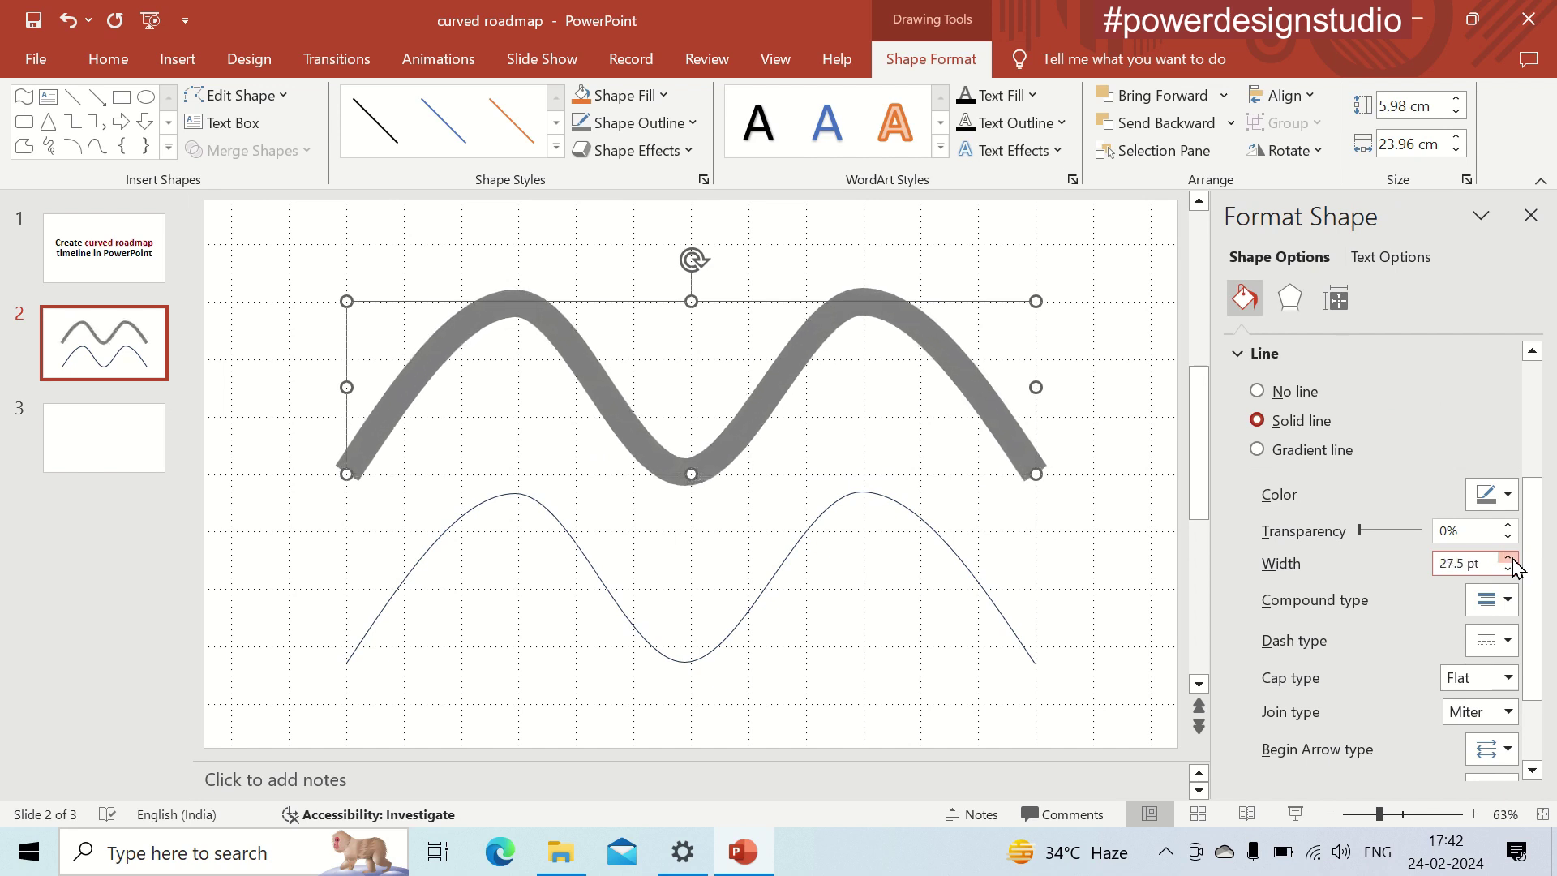
left_click(1510, 558)
left_click(1510, 558)
left_click(1510, 557)
left_click(1510, 557)
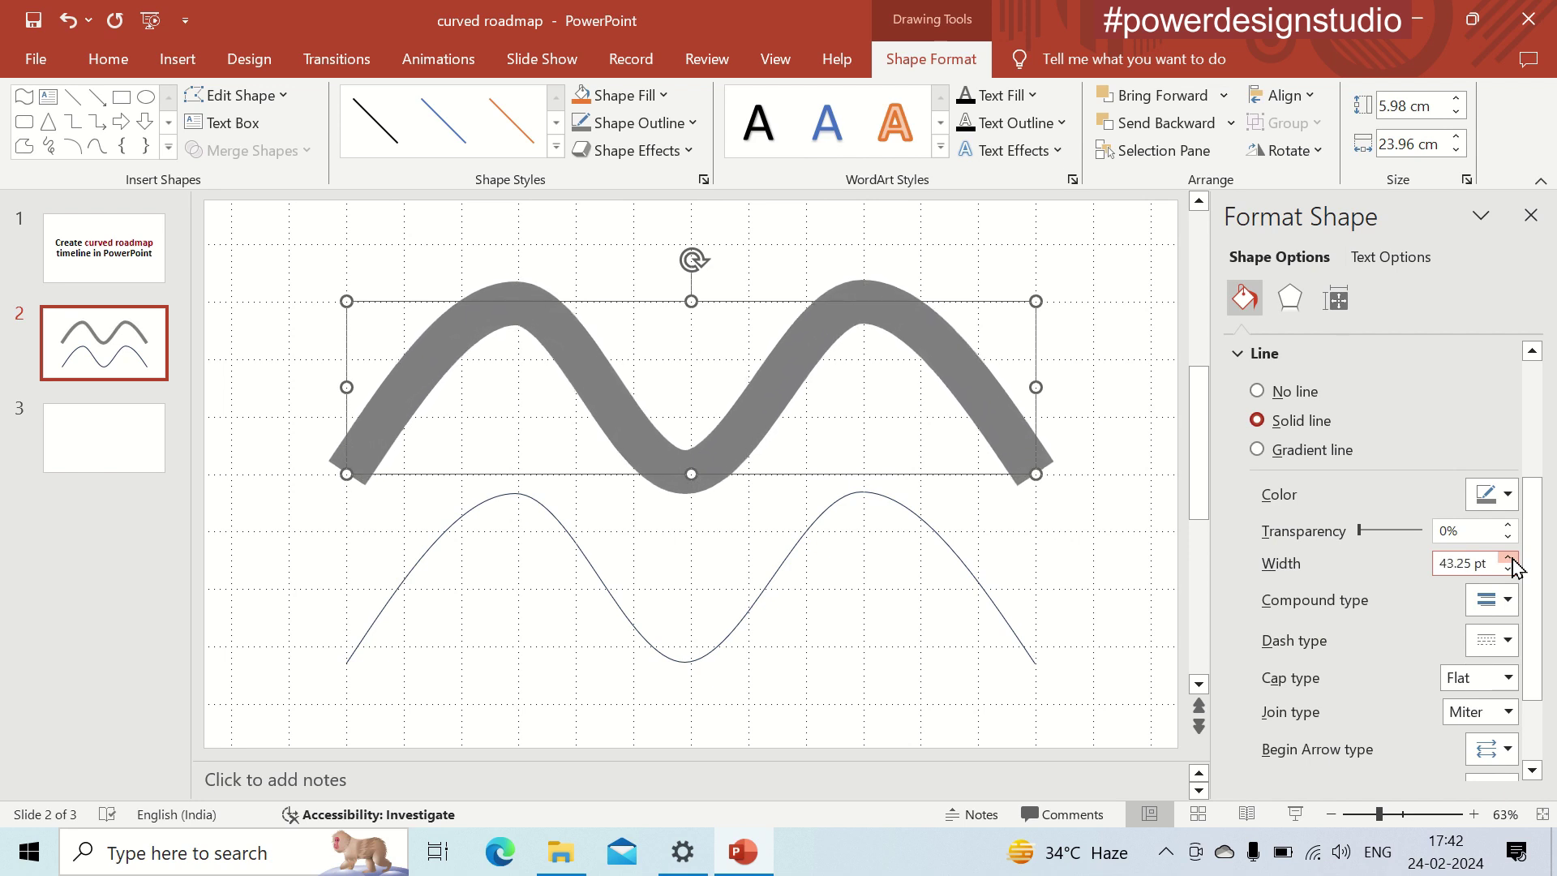
left_click(1510, 558)
left_click(1510, 558)
left_click(1511, 558)
left_click(1510, 558)
left_click(1510, 558)
left_click(1510, 558)
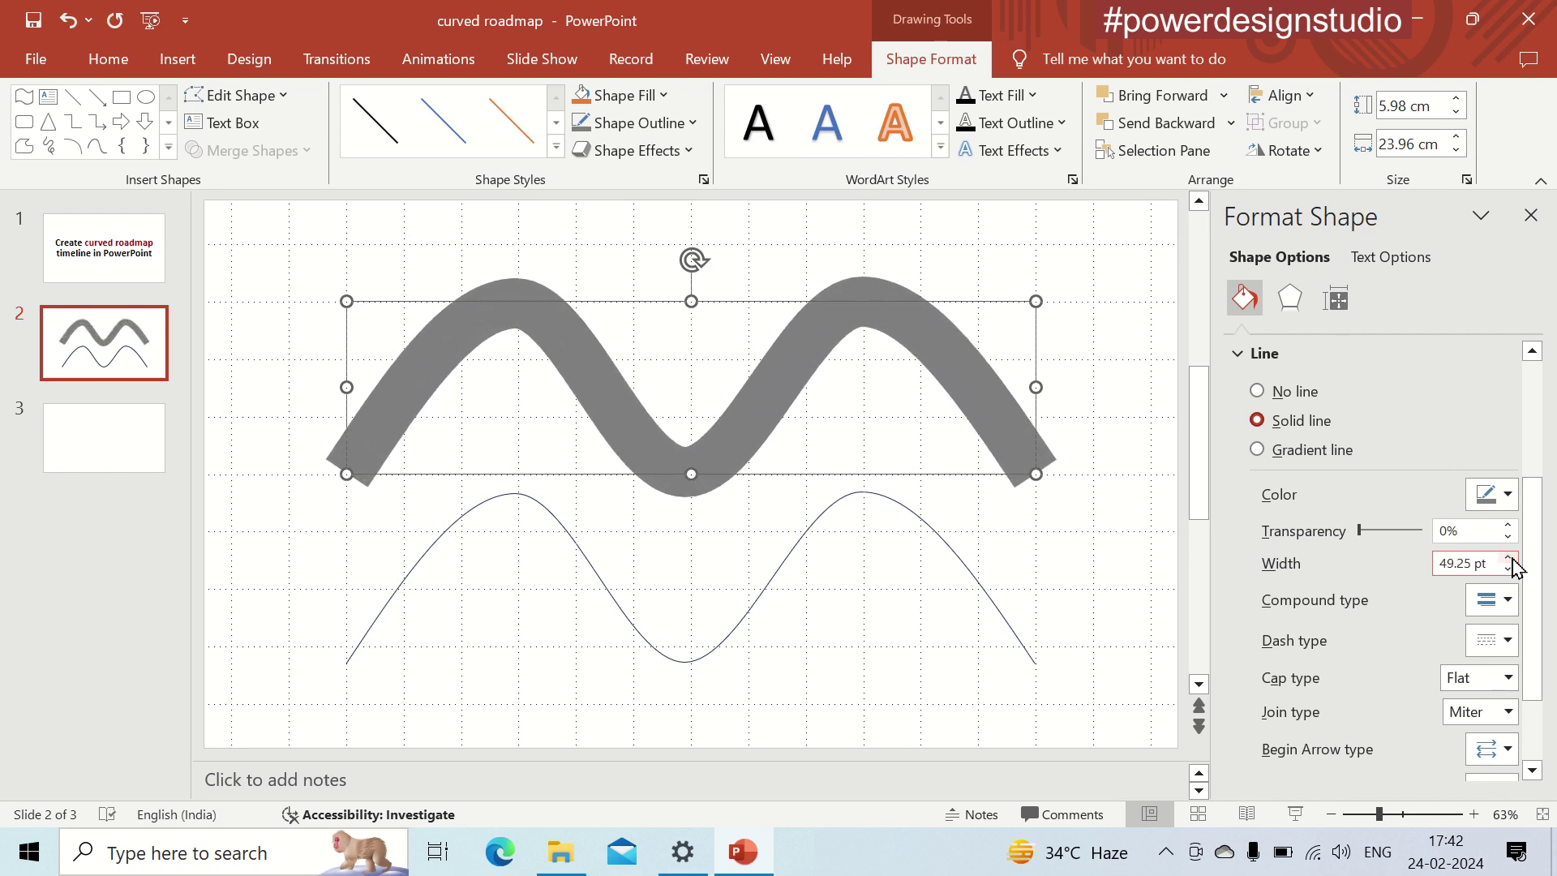
left_click(1510, 558)
left_click(1510, 558)
left_click(1510, 558)
left_click(1510, 558)
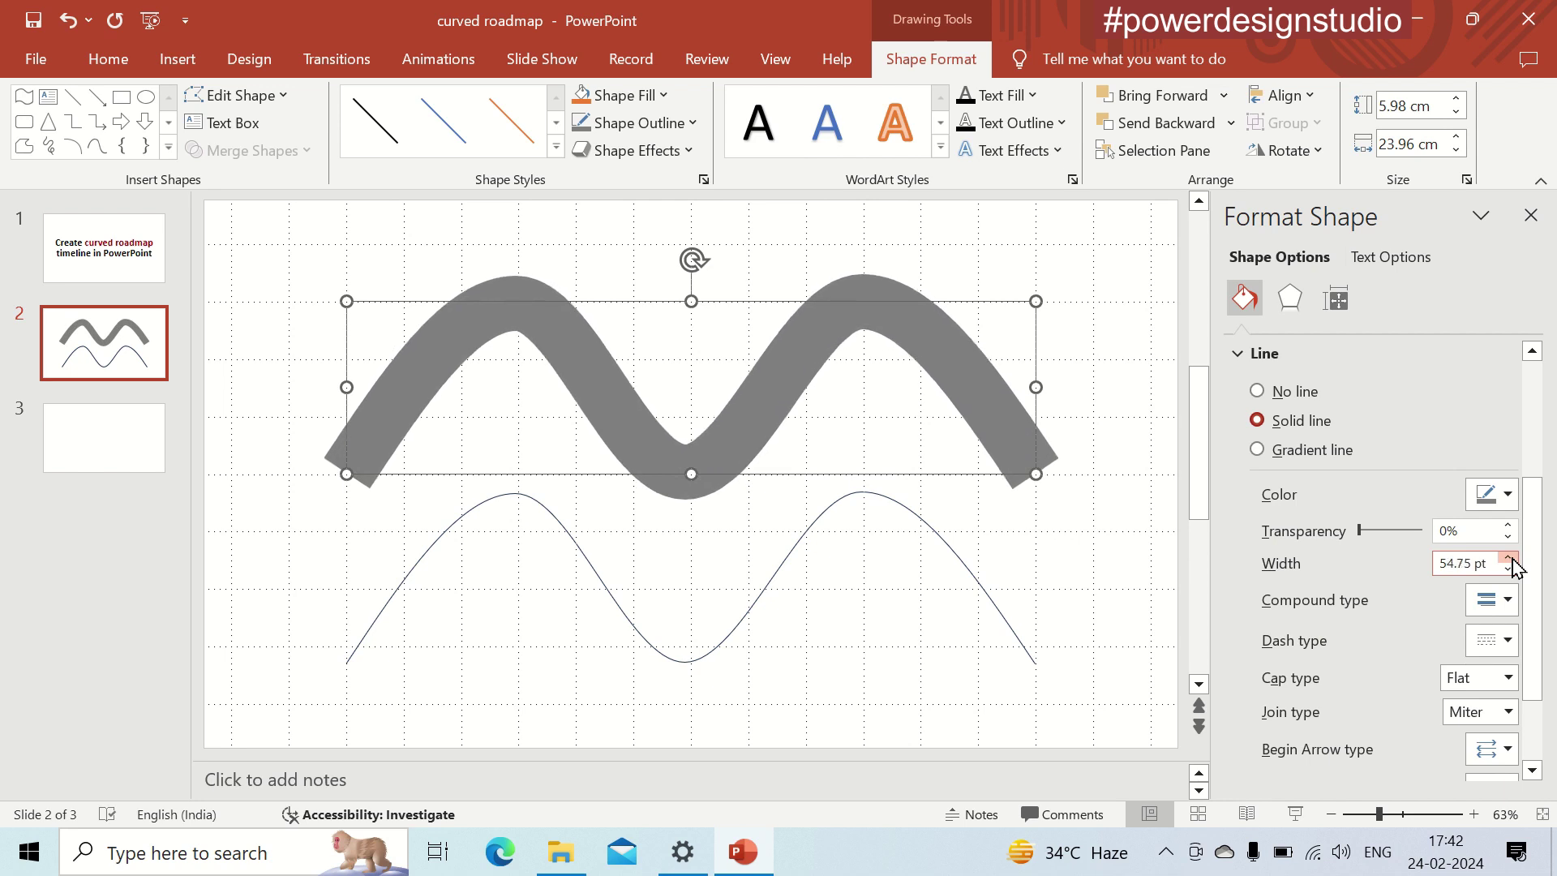
left_click(1510, 558)
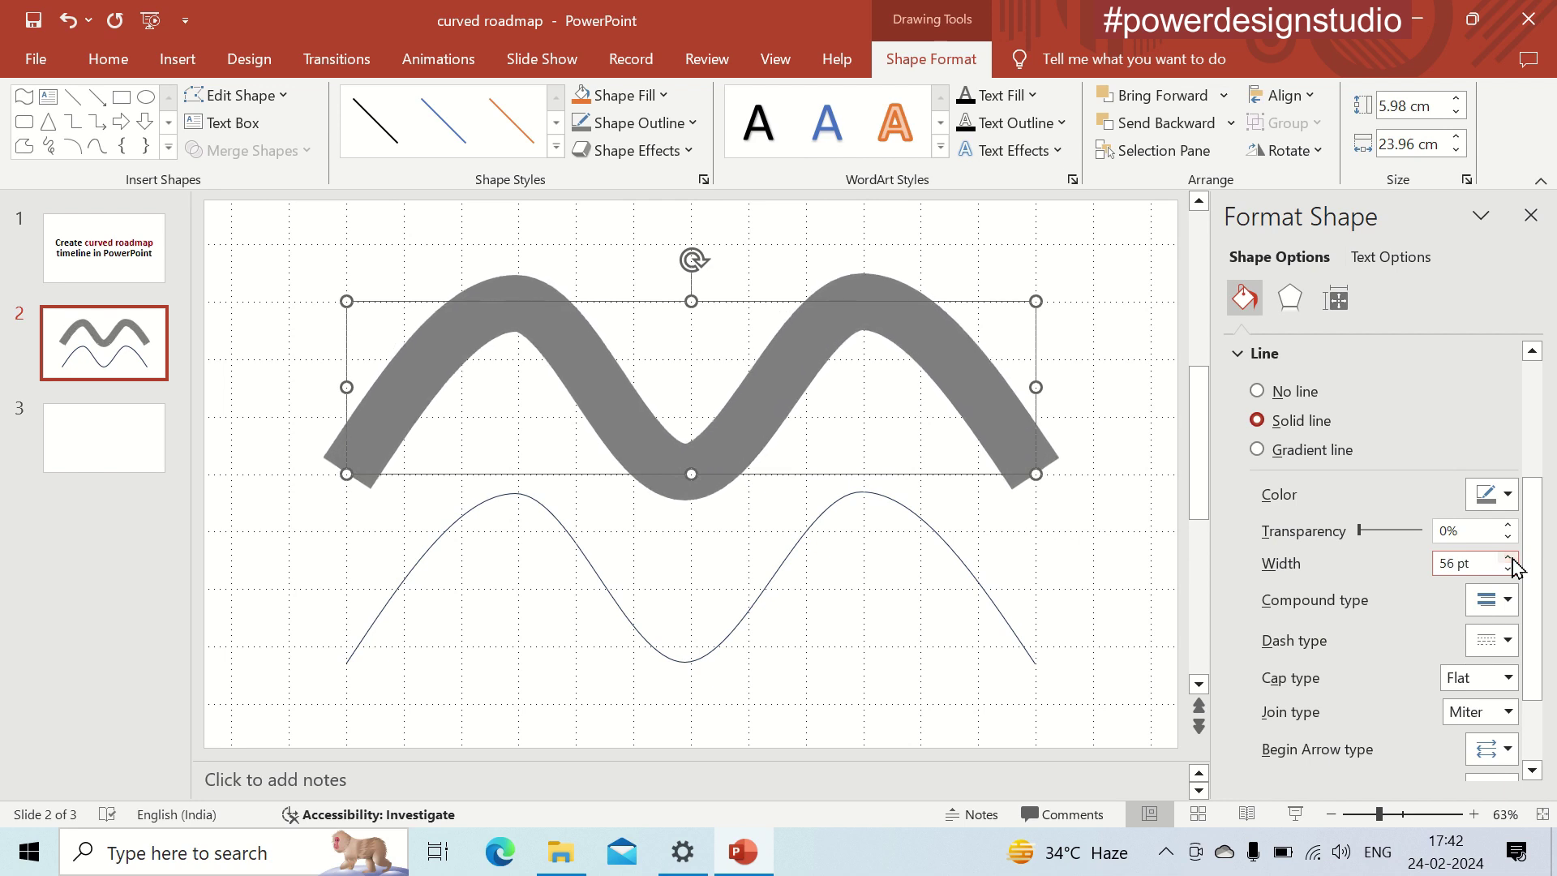
left_click(1011, 618)
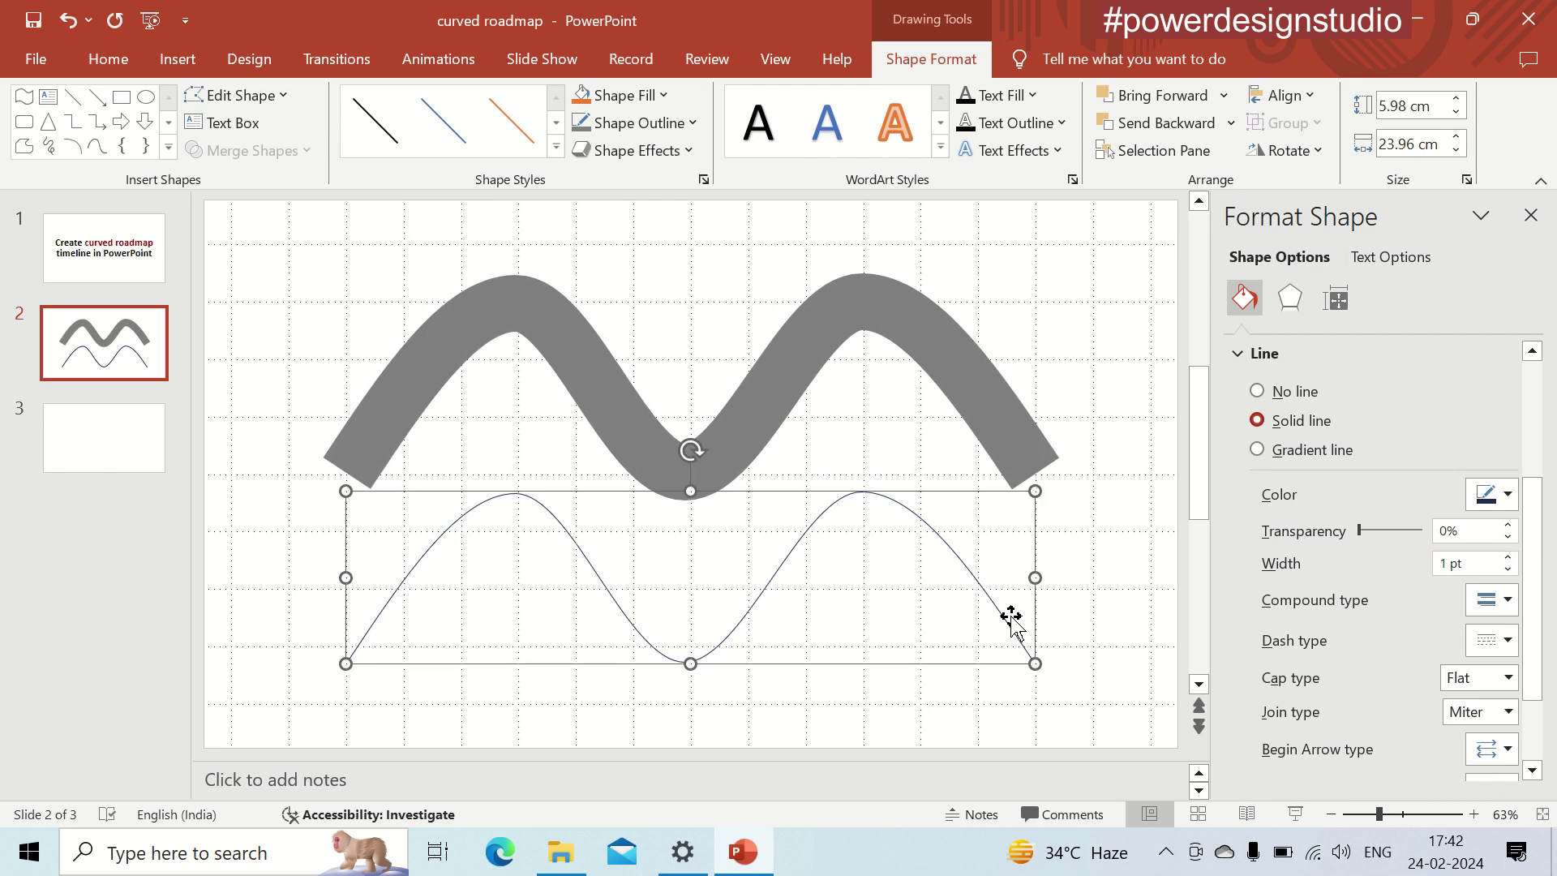
Step: Nudge the thin curve up onto the centre of the grey road and make it white
key("Up")
key("Up")
key("Up")
key("Up")
key("Up")
key("Up")
key("Up")
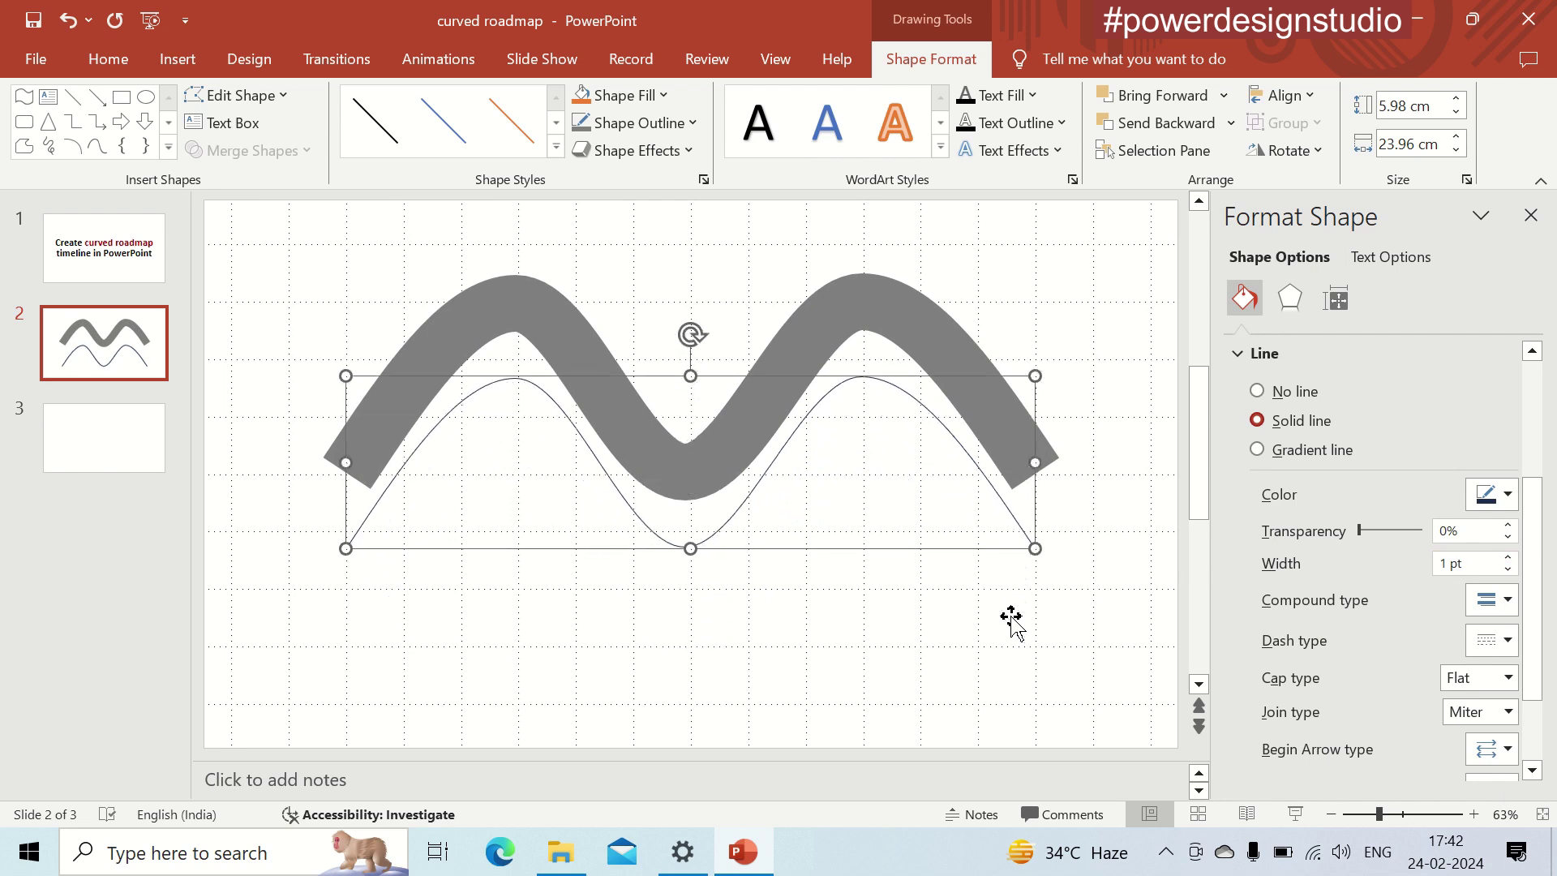
key("Up")
key("Up")
key("Up")
key("Up")
key("Up")
key("Up")
key("Up")
key("Up")
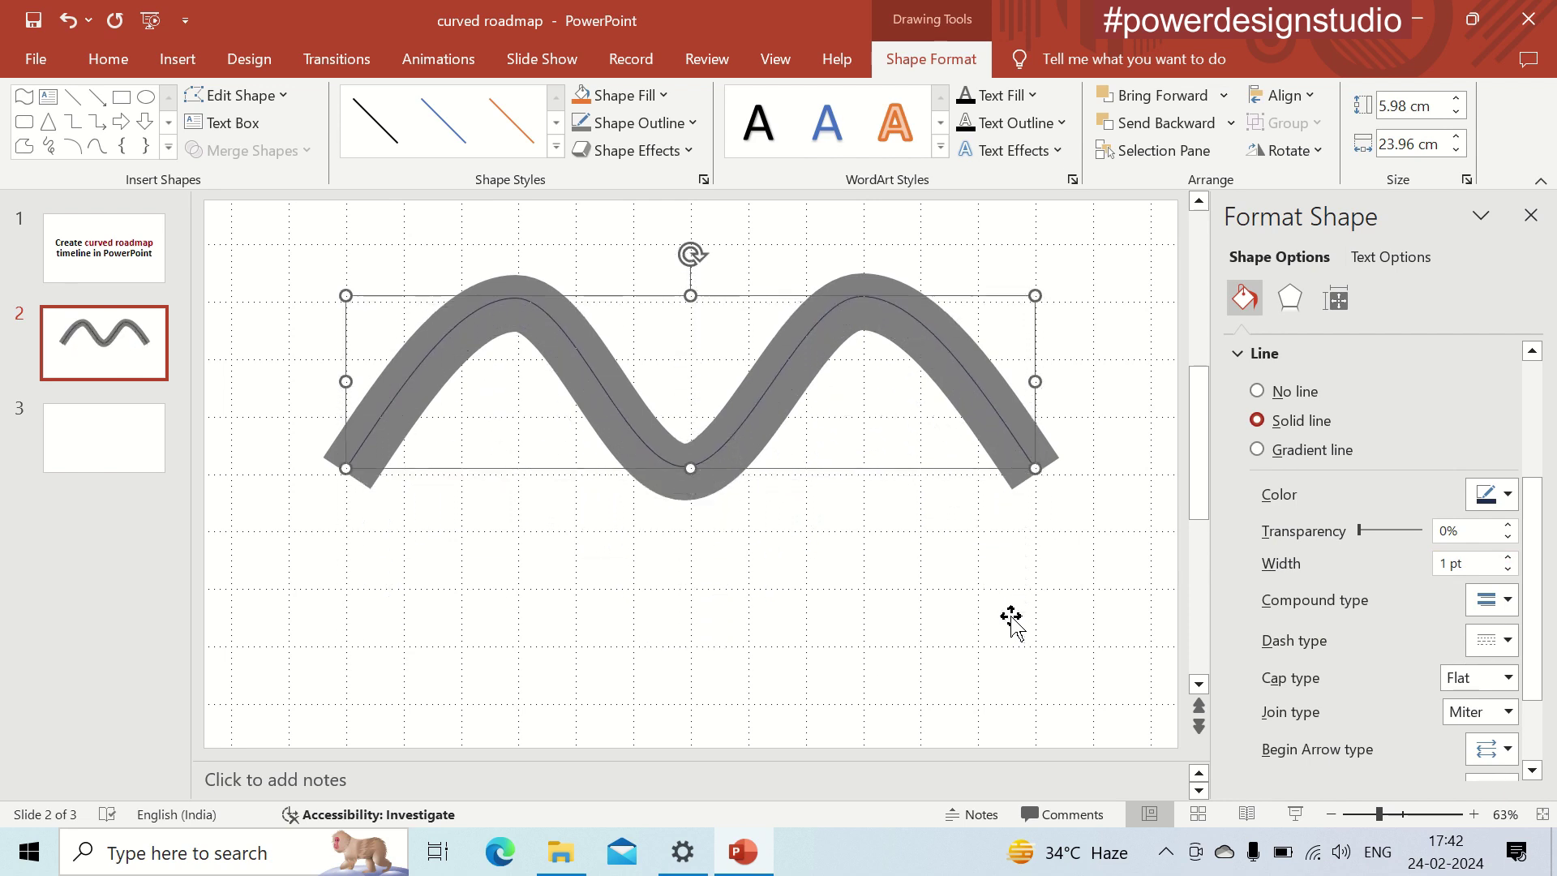
key("Up")
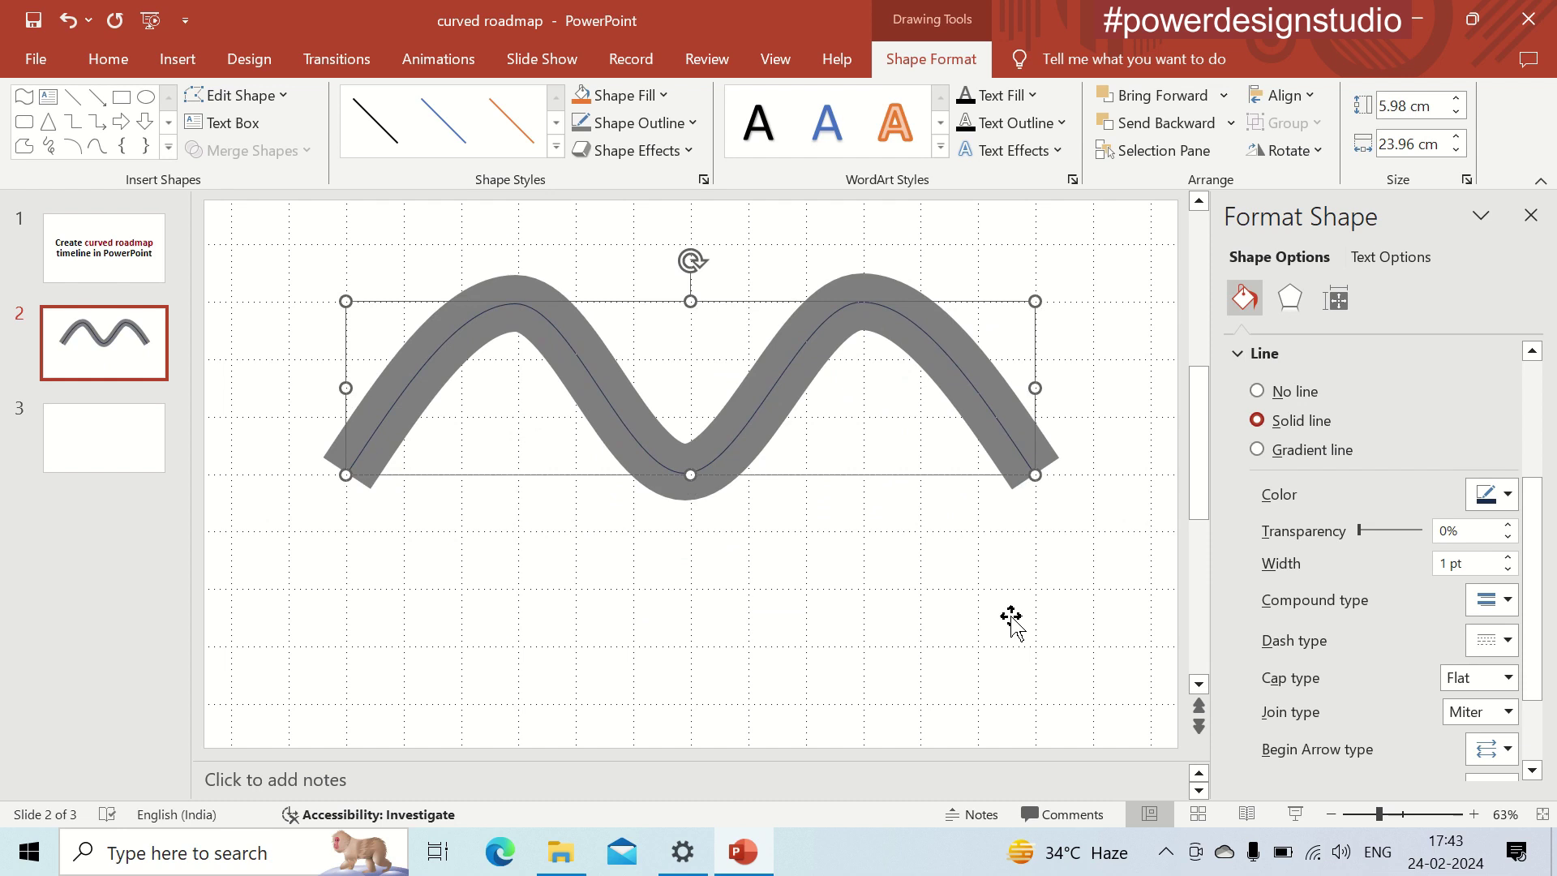
left_click(1507, 495)
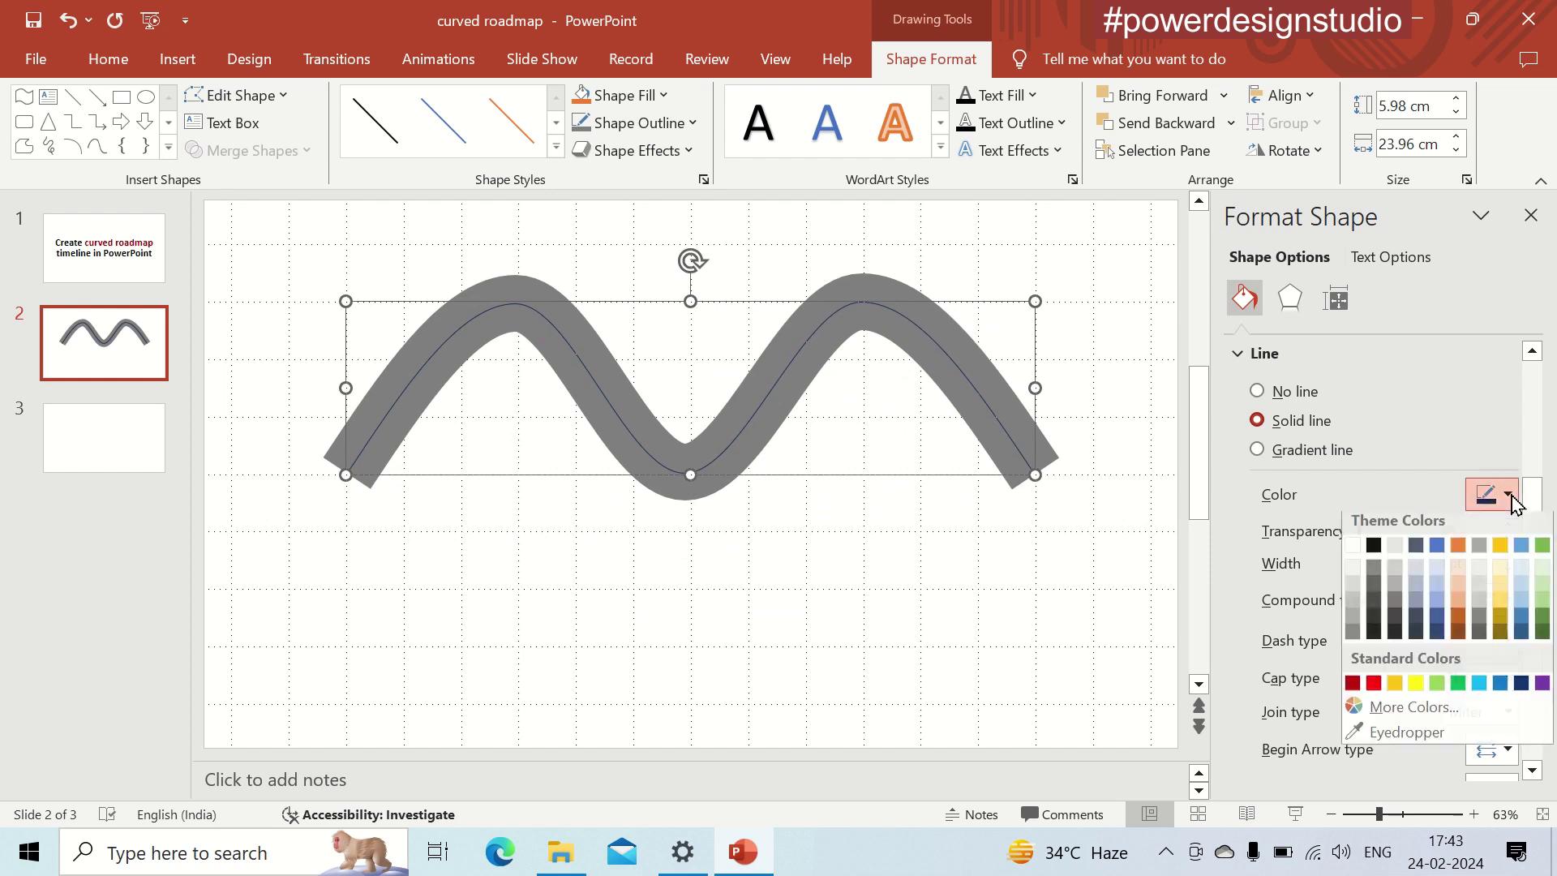
left_click(1353, 552)
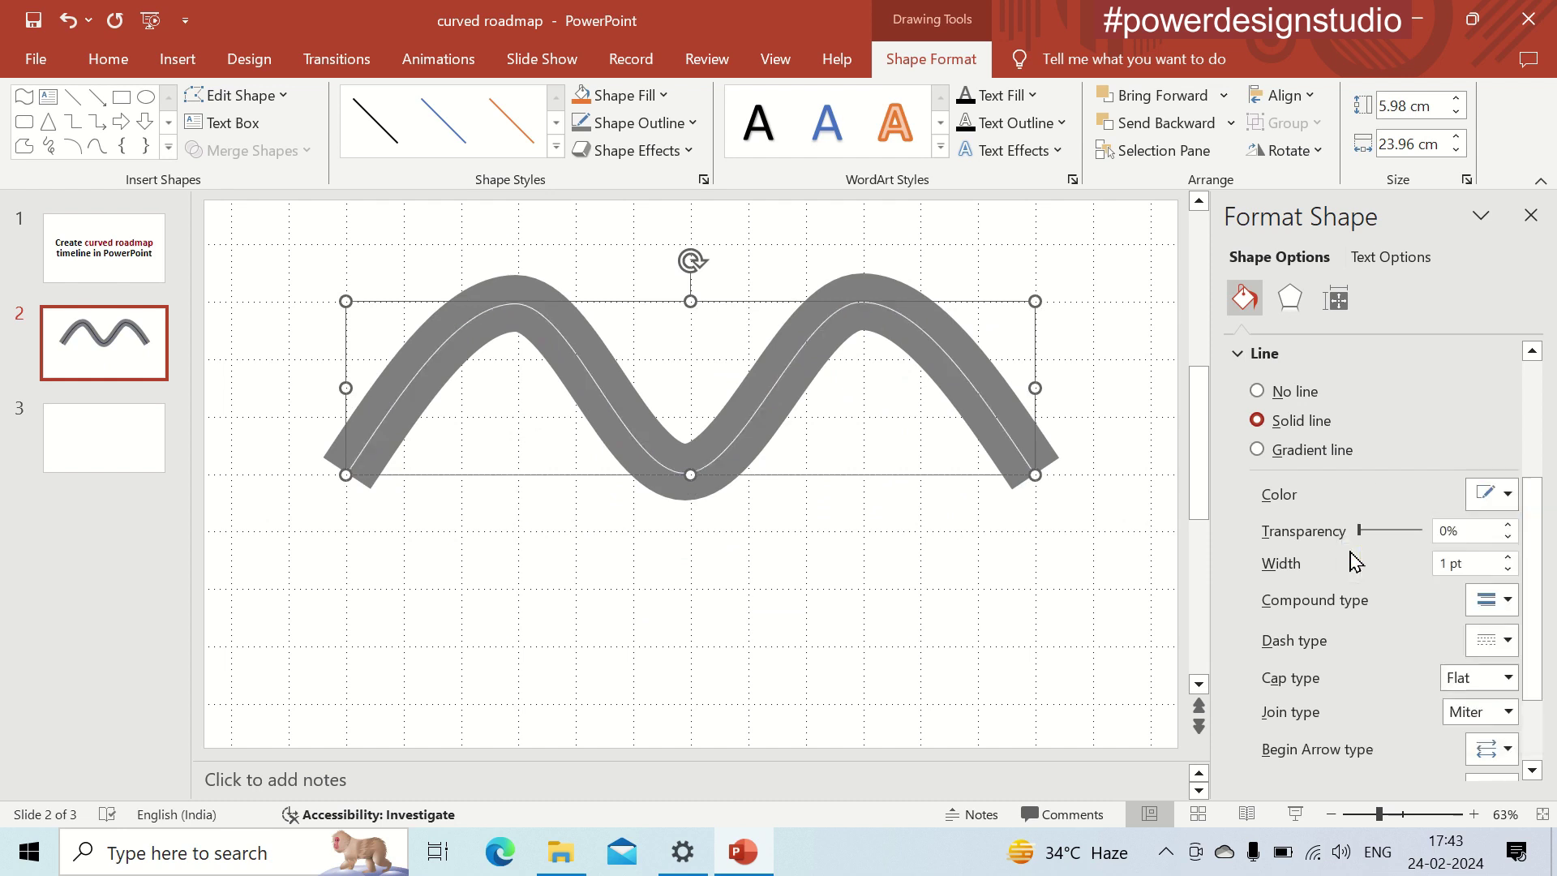
Step: Give the white centre line a 4 pt width and a dashed style
left_click(1508, 558)
left_click(1509, 559)
left_click(1509, 559)
left_click(1509, 559)
left_click(1510, 558)
left_click(1509, 558)
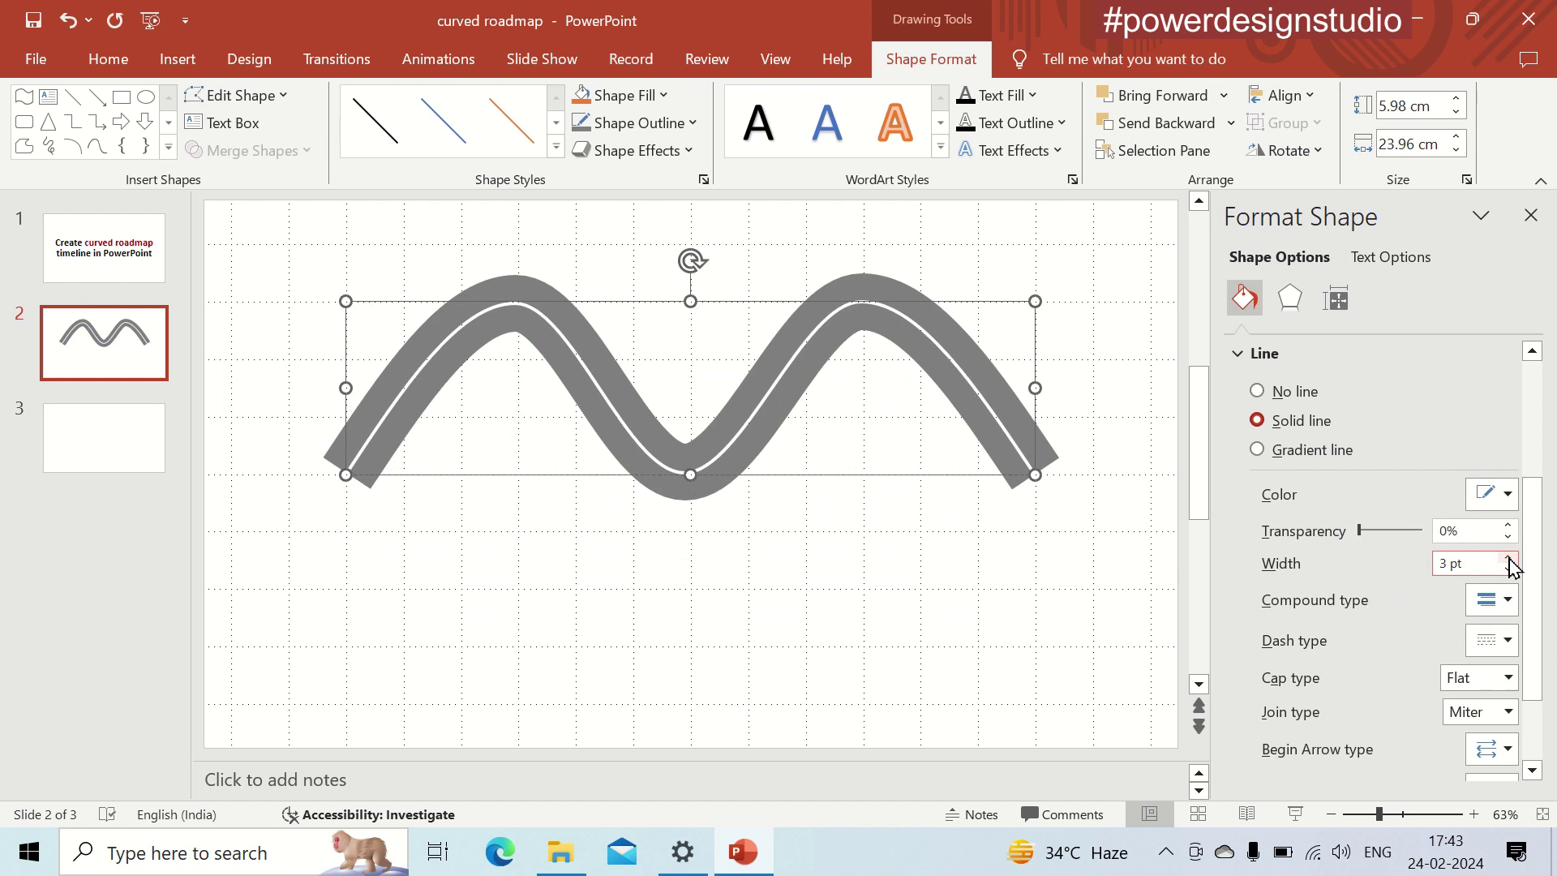
left_click(1509, 559)
left_click(1510, 559)
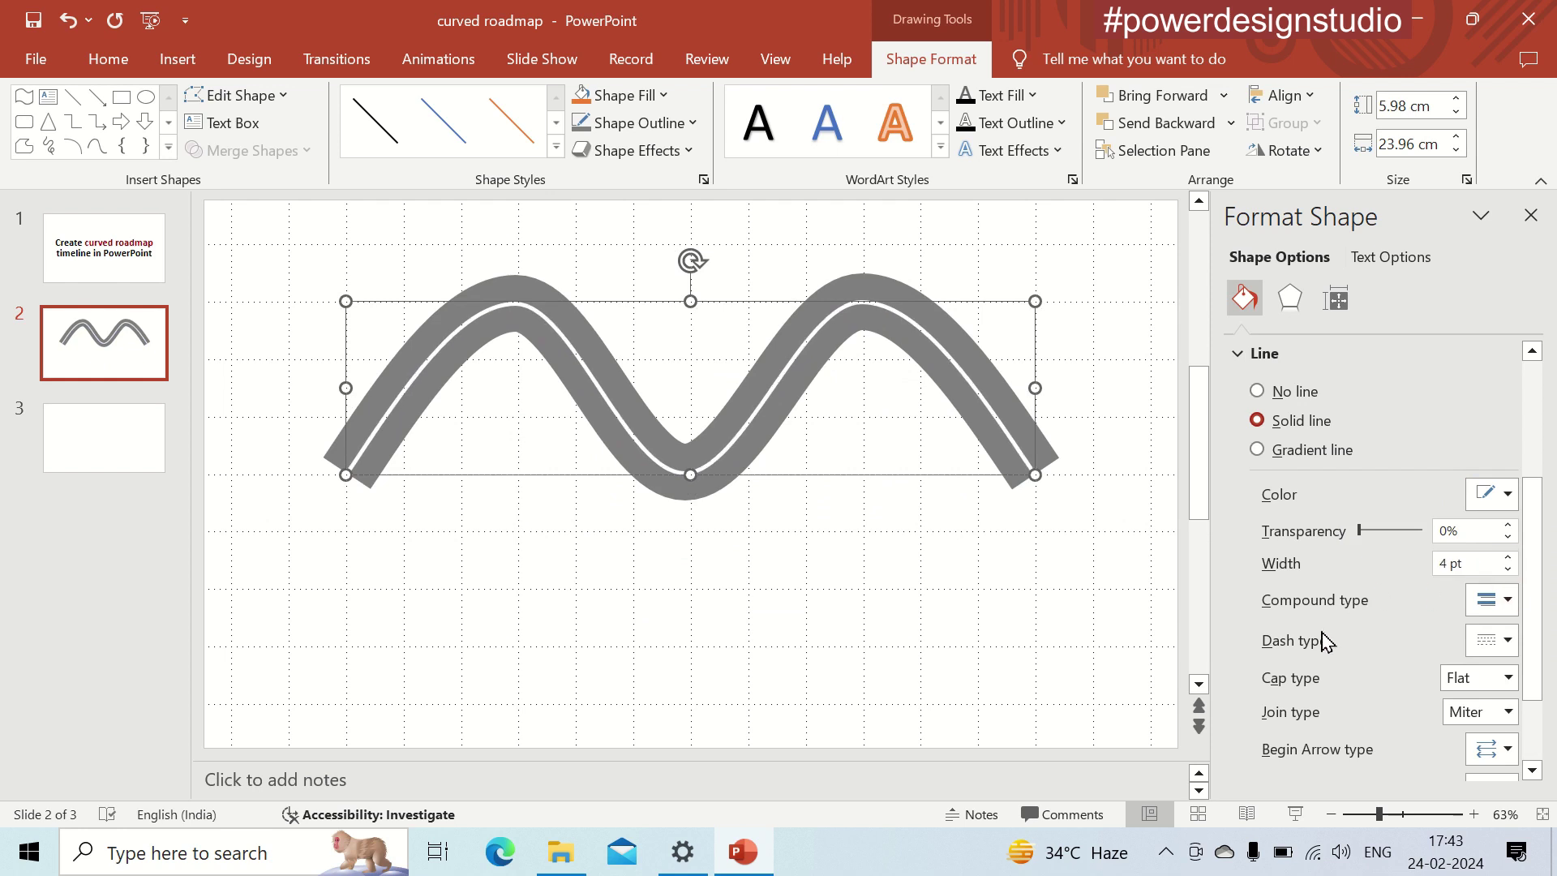
left_click(1510, 641)
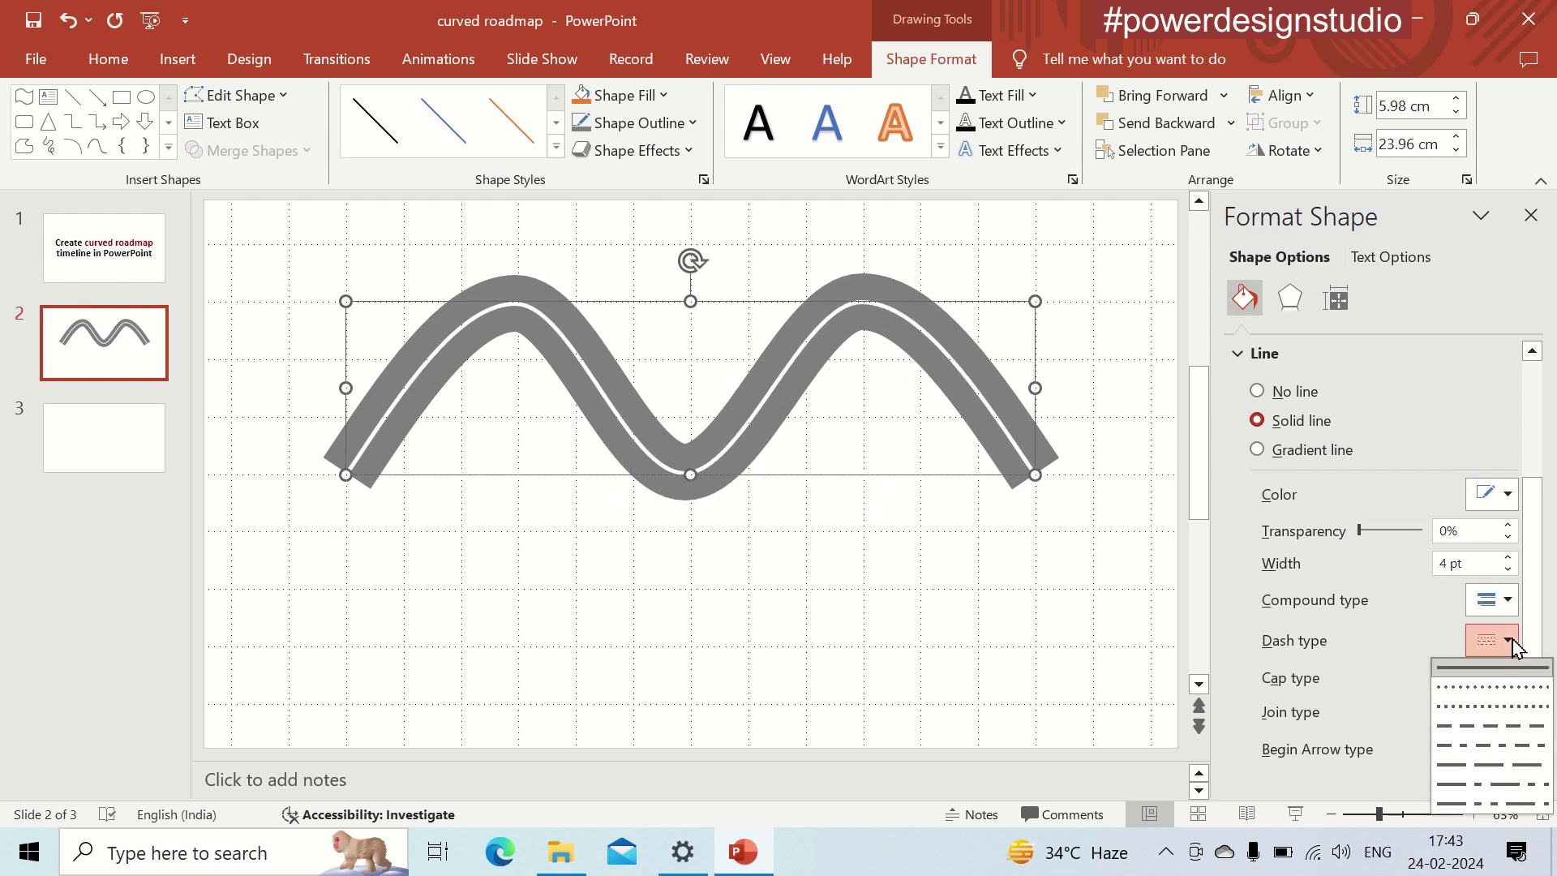
left_click(1505, 691)
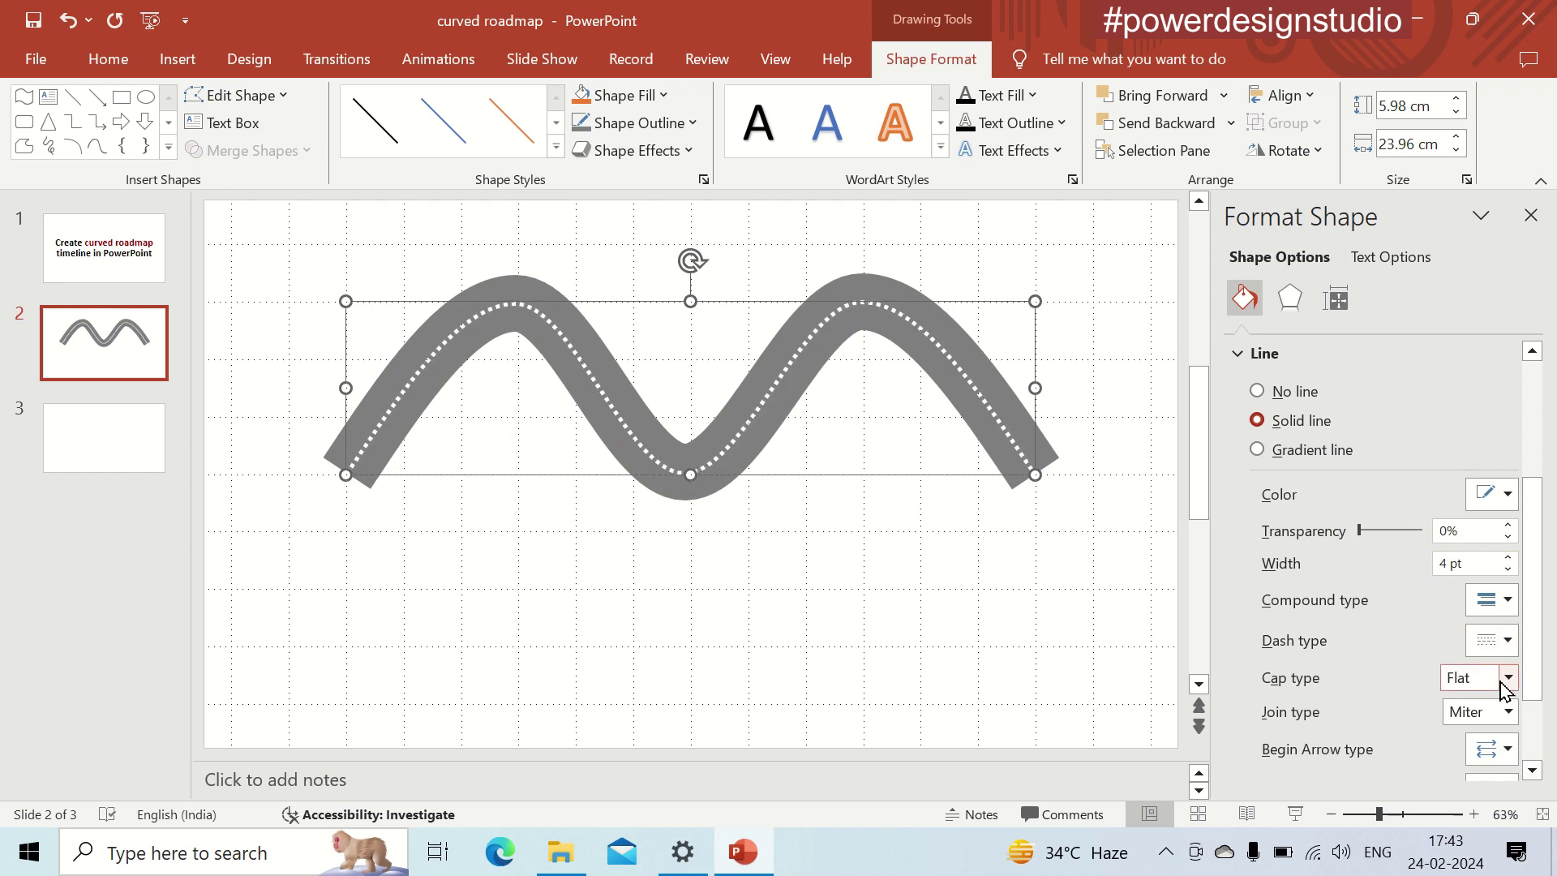
left_click(1508, 640)
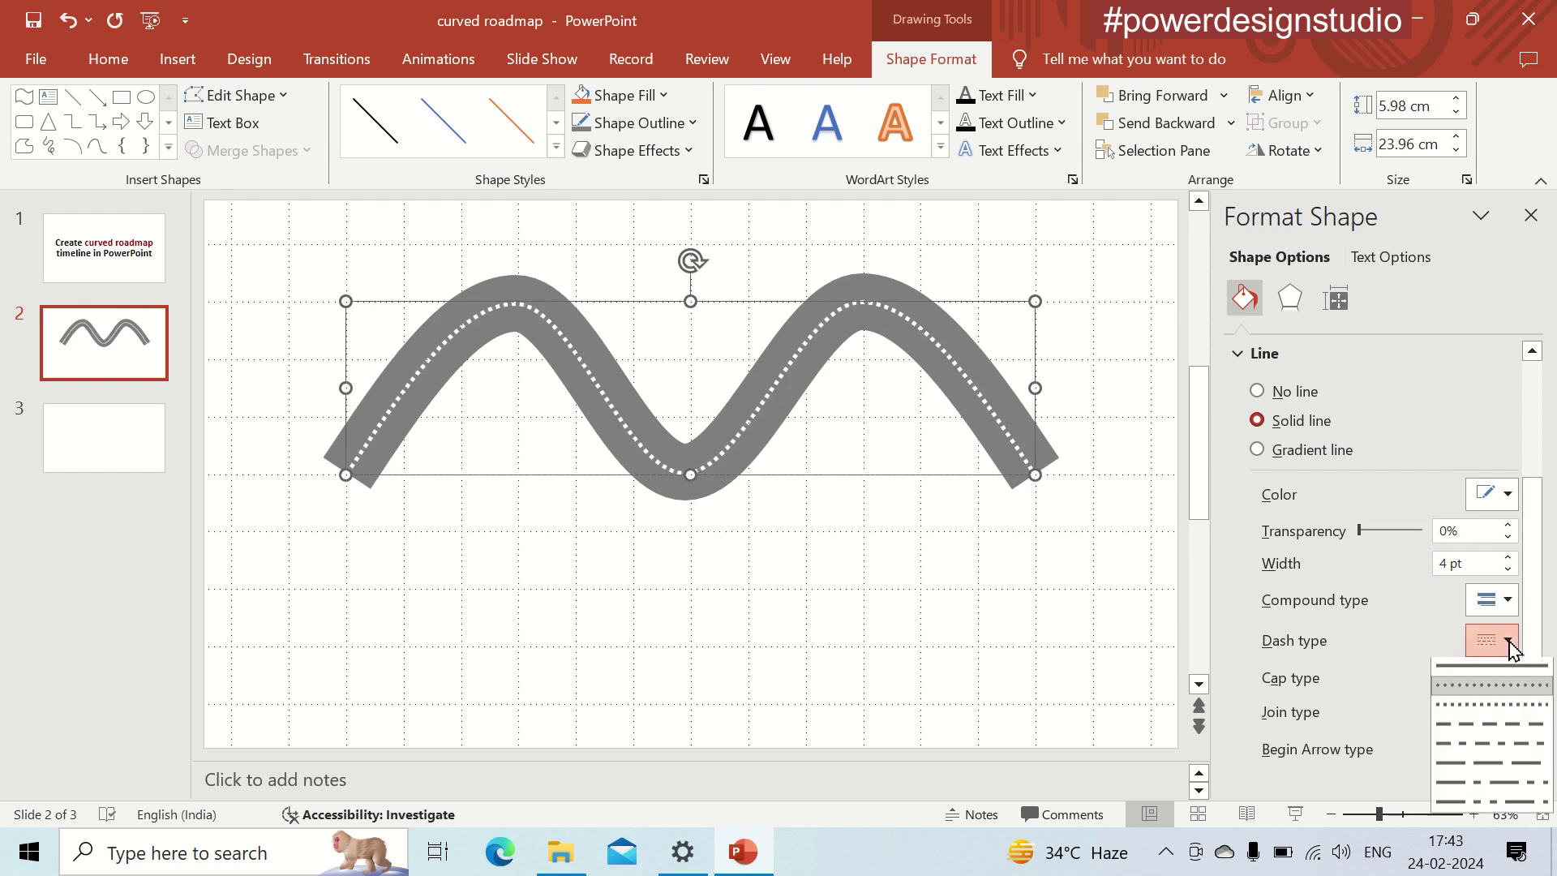
left_click(1506, 726)
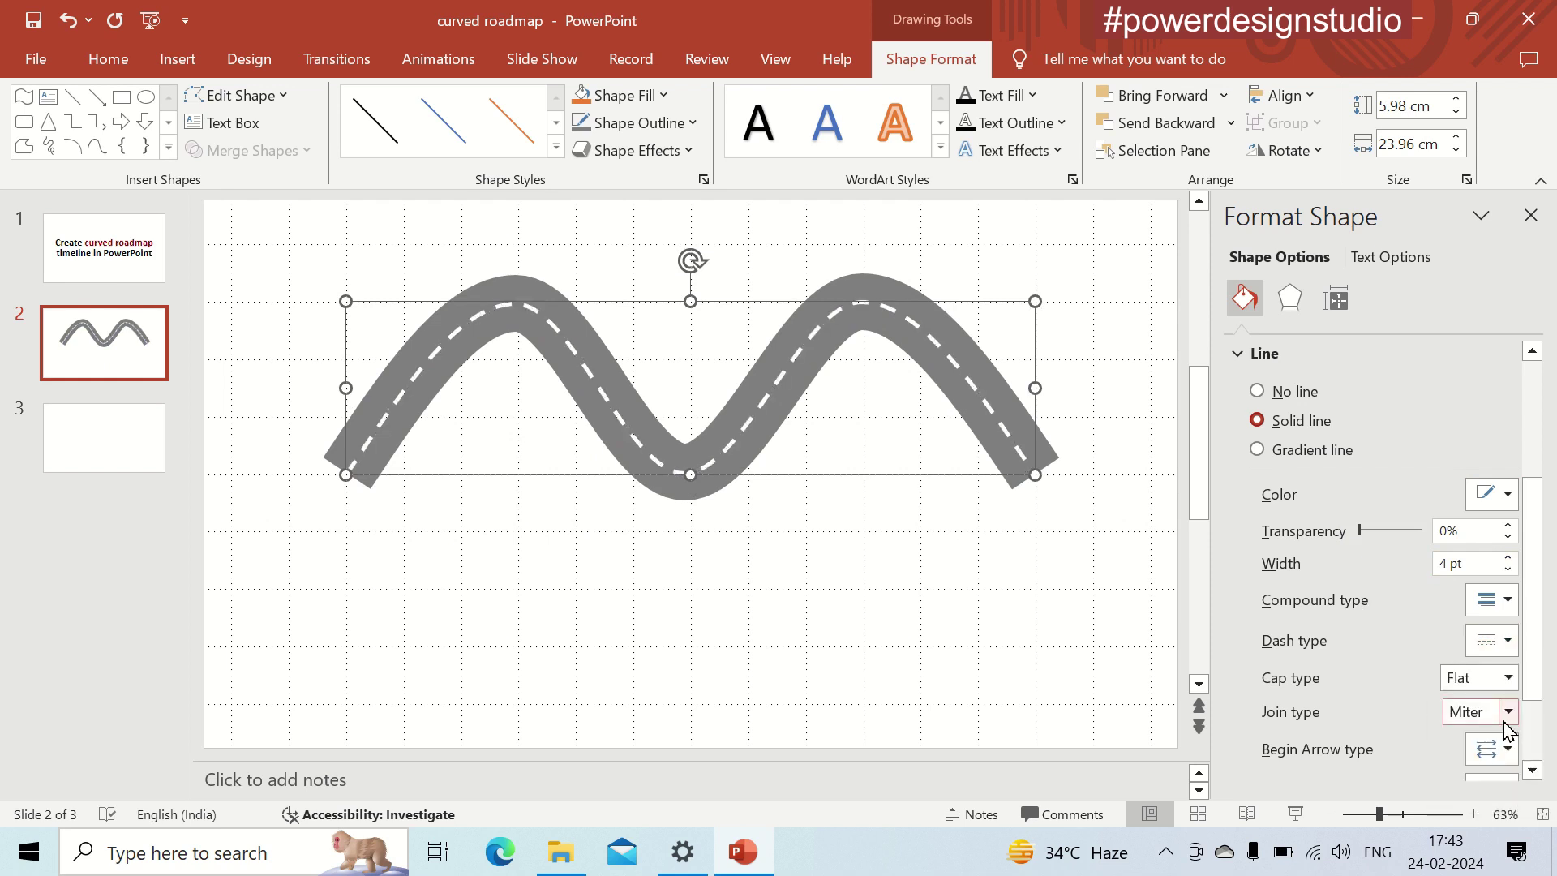
left_click(1130, 570)
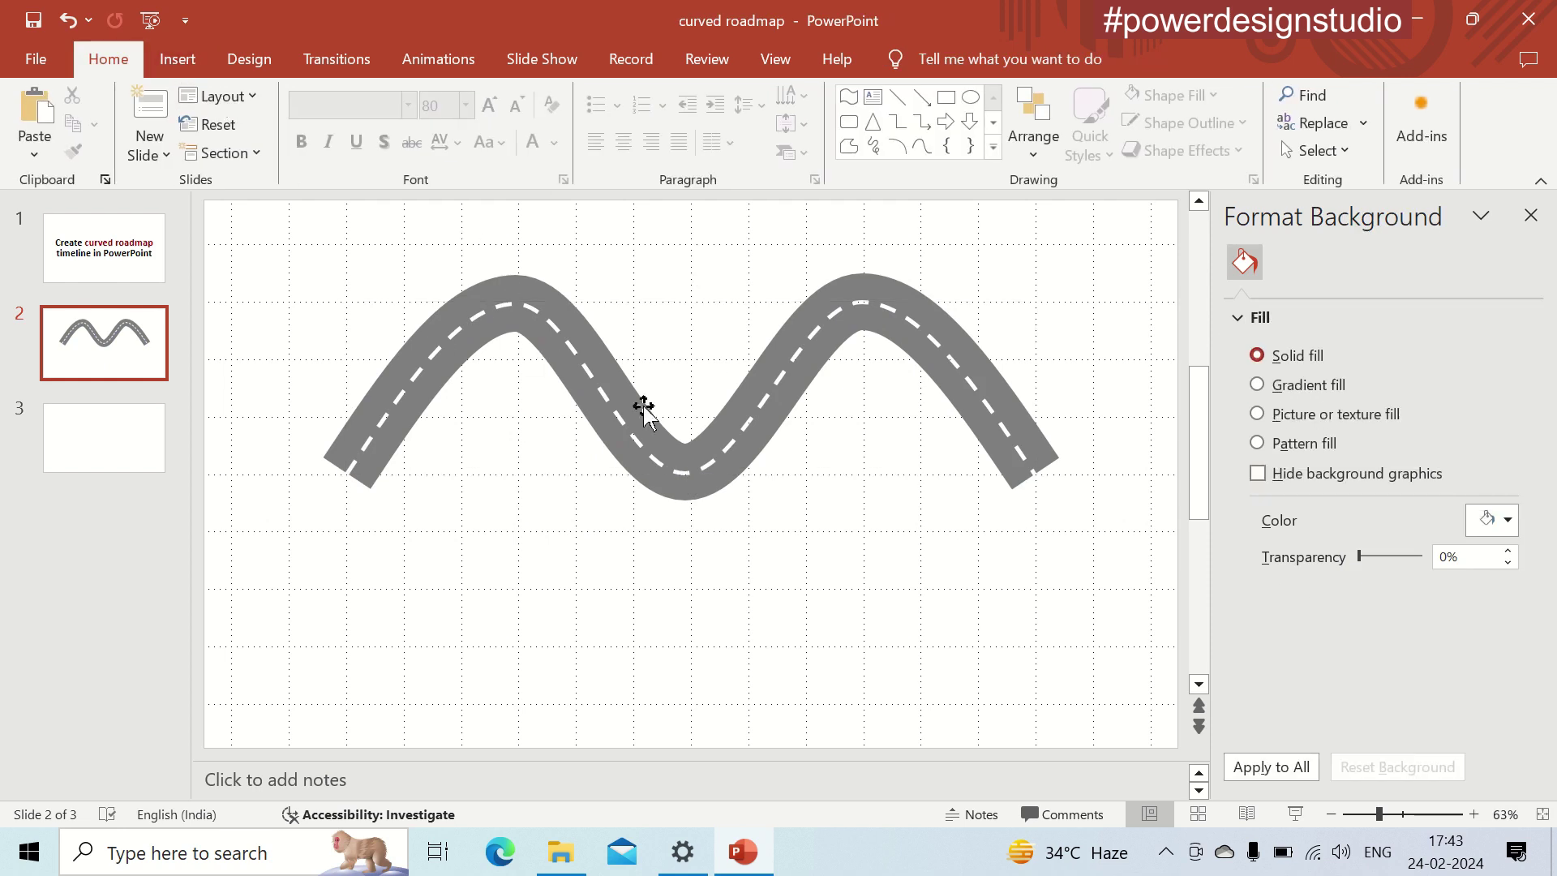
Step: Draw a vertical 6 pt line as a pole above the road's first peak
left_click(177, 59)
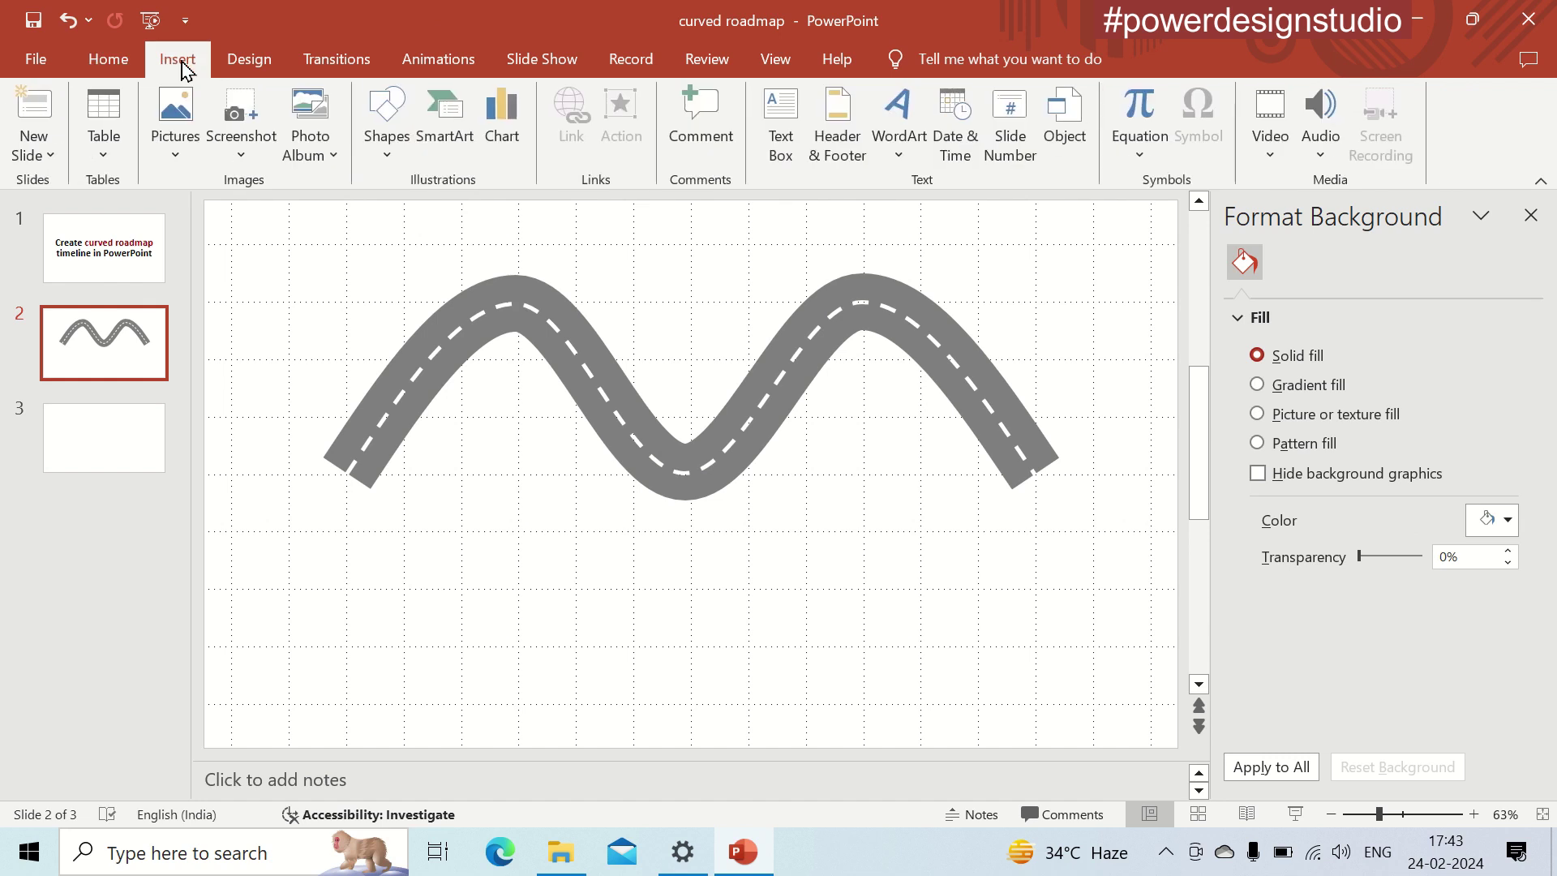
left_click(392, 121)
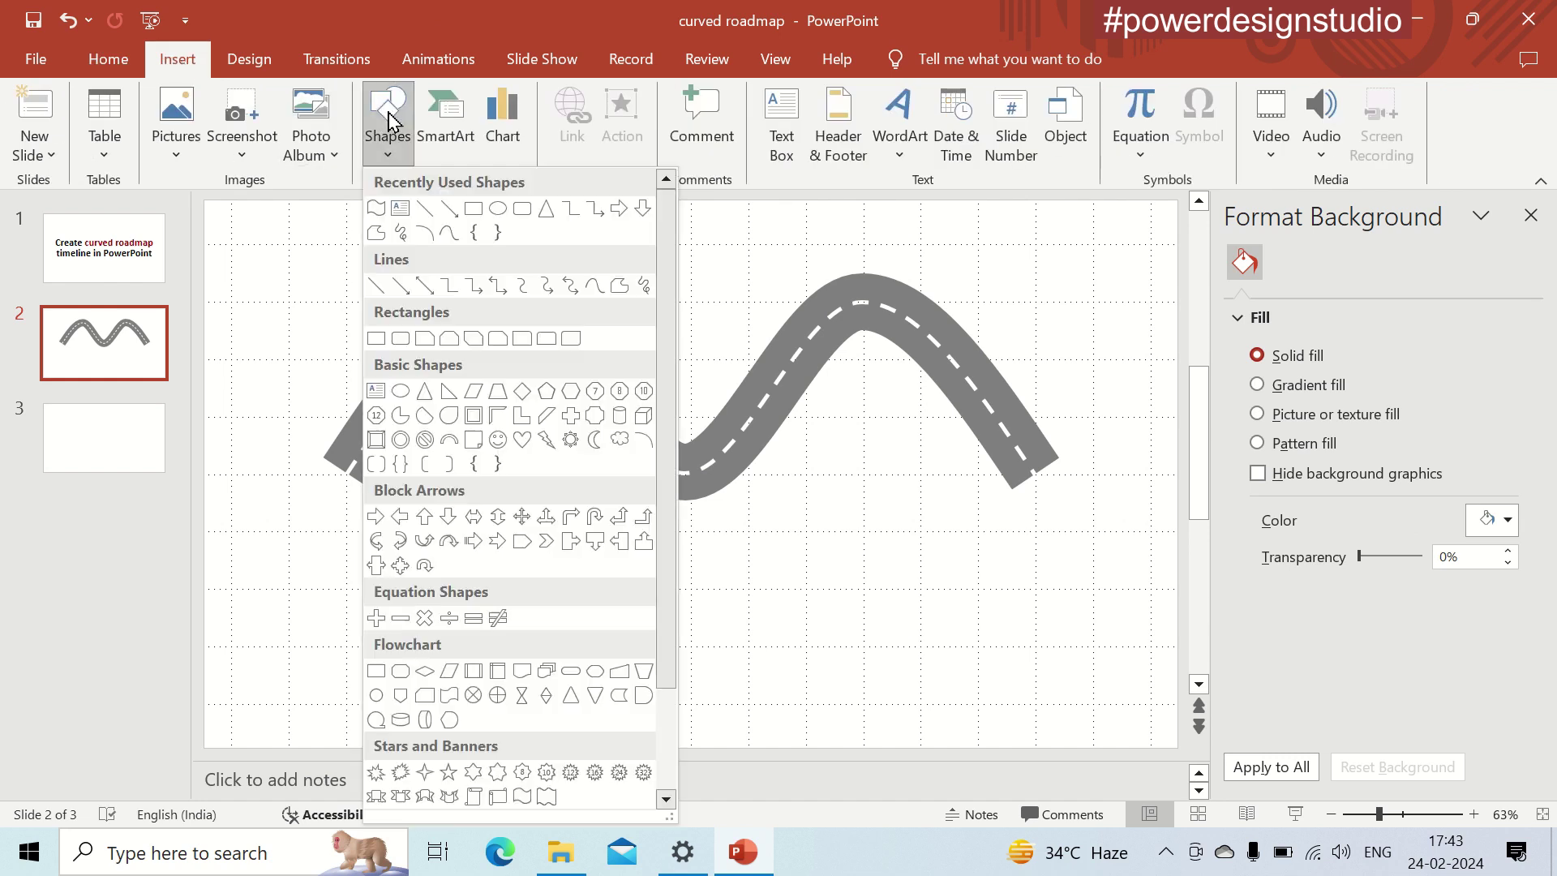
left_click(376, 288)
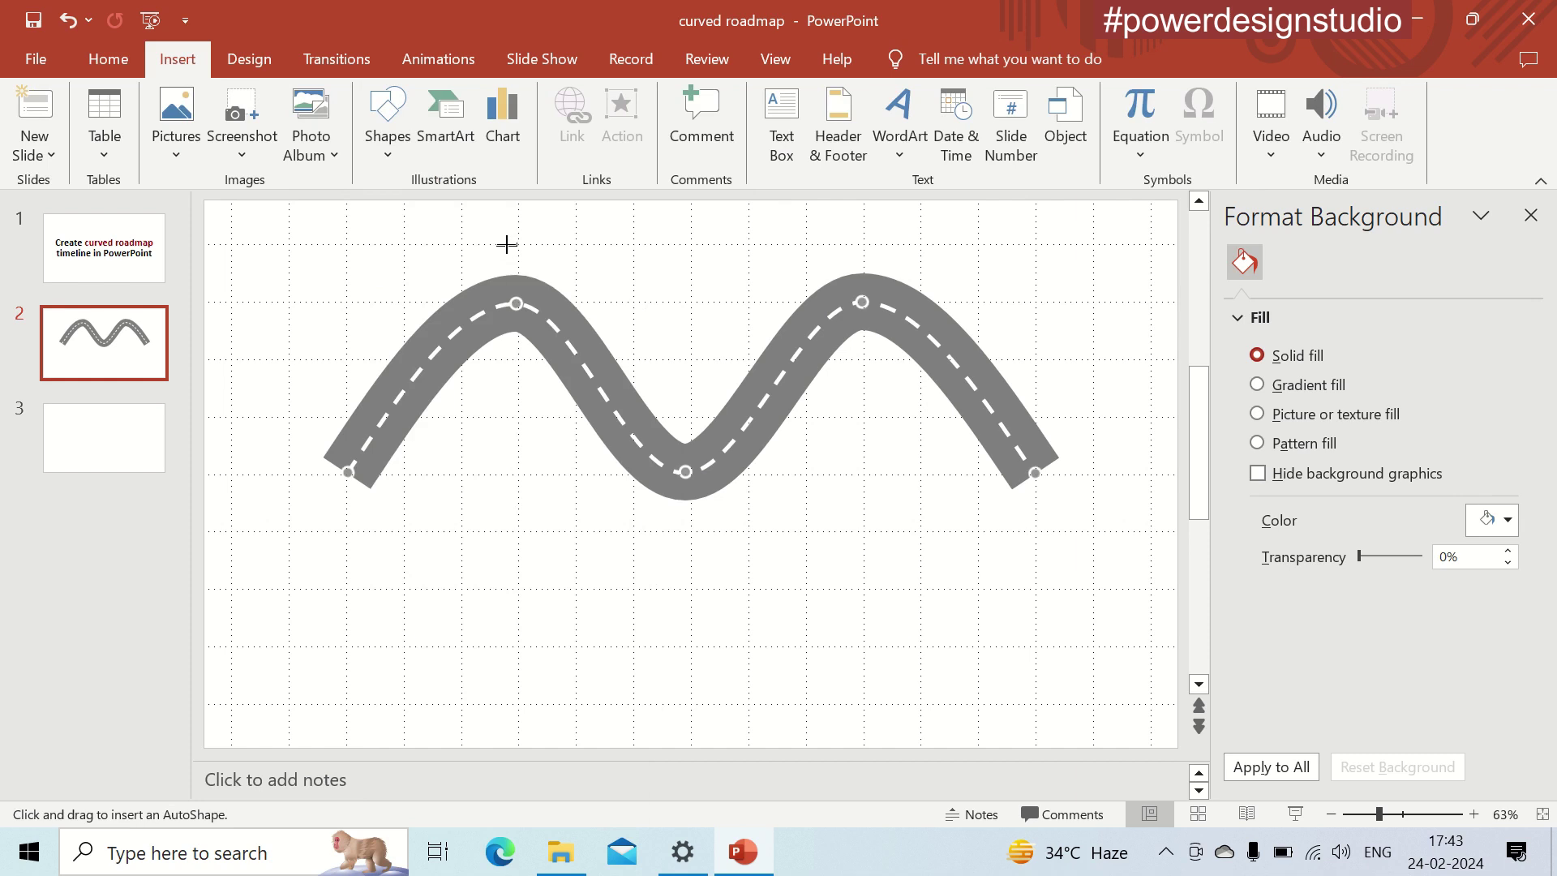
left_click_drag(516, 233, 518, 297)
left_click_drag(508, 304, 513, 301)
left_click(659, 123)
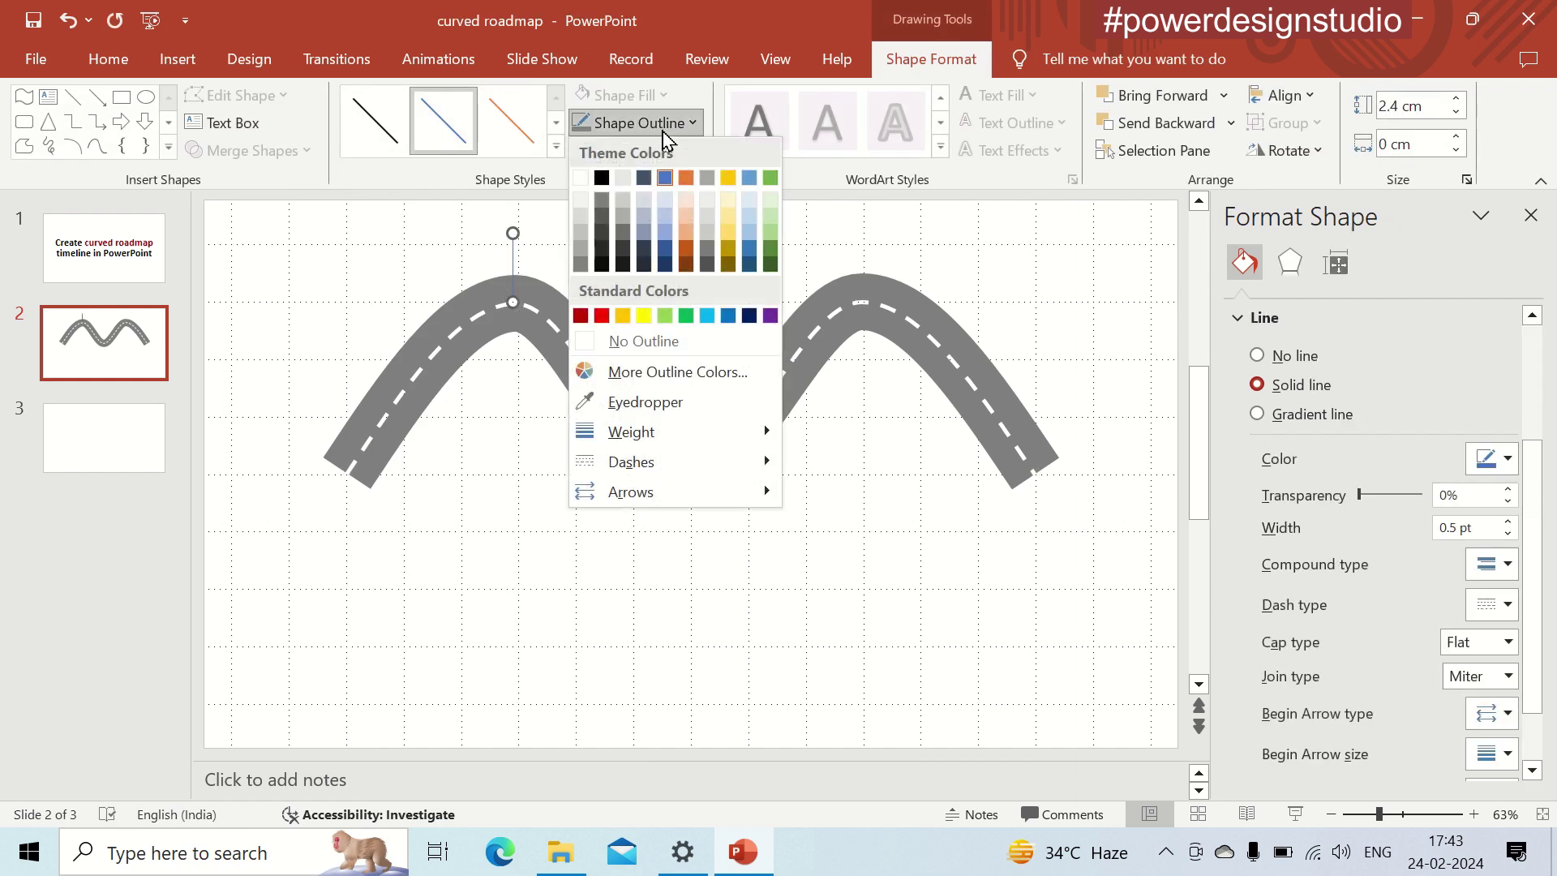
mouse_move(631, 431)
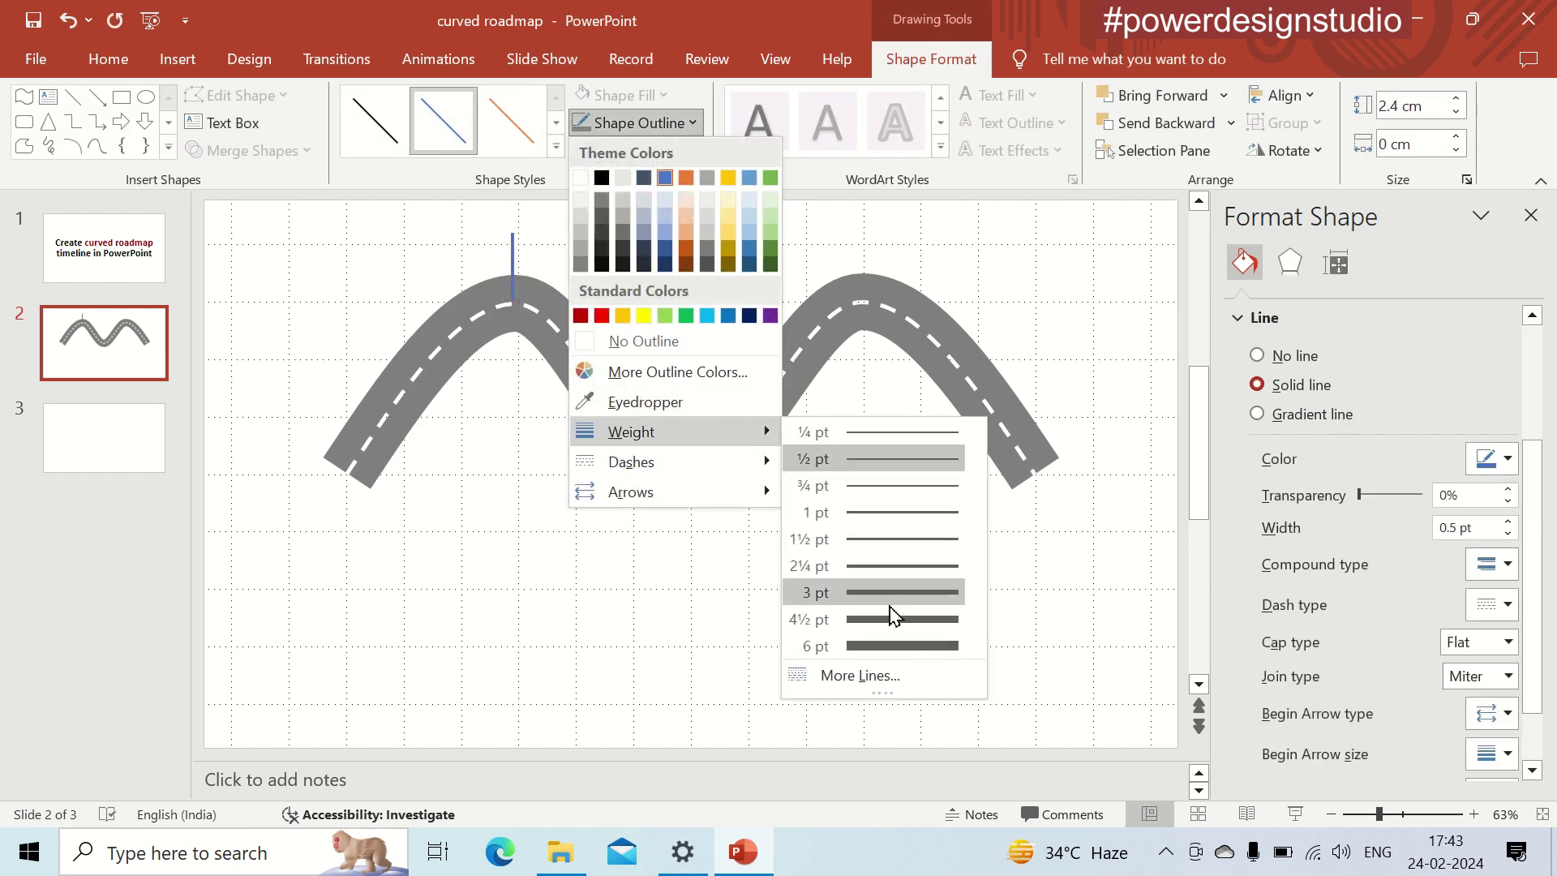
left_click(894, 647)
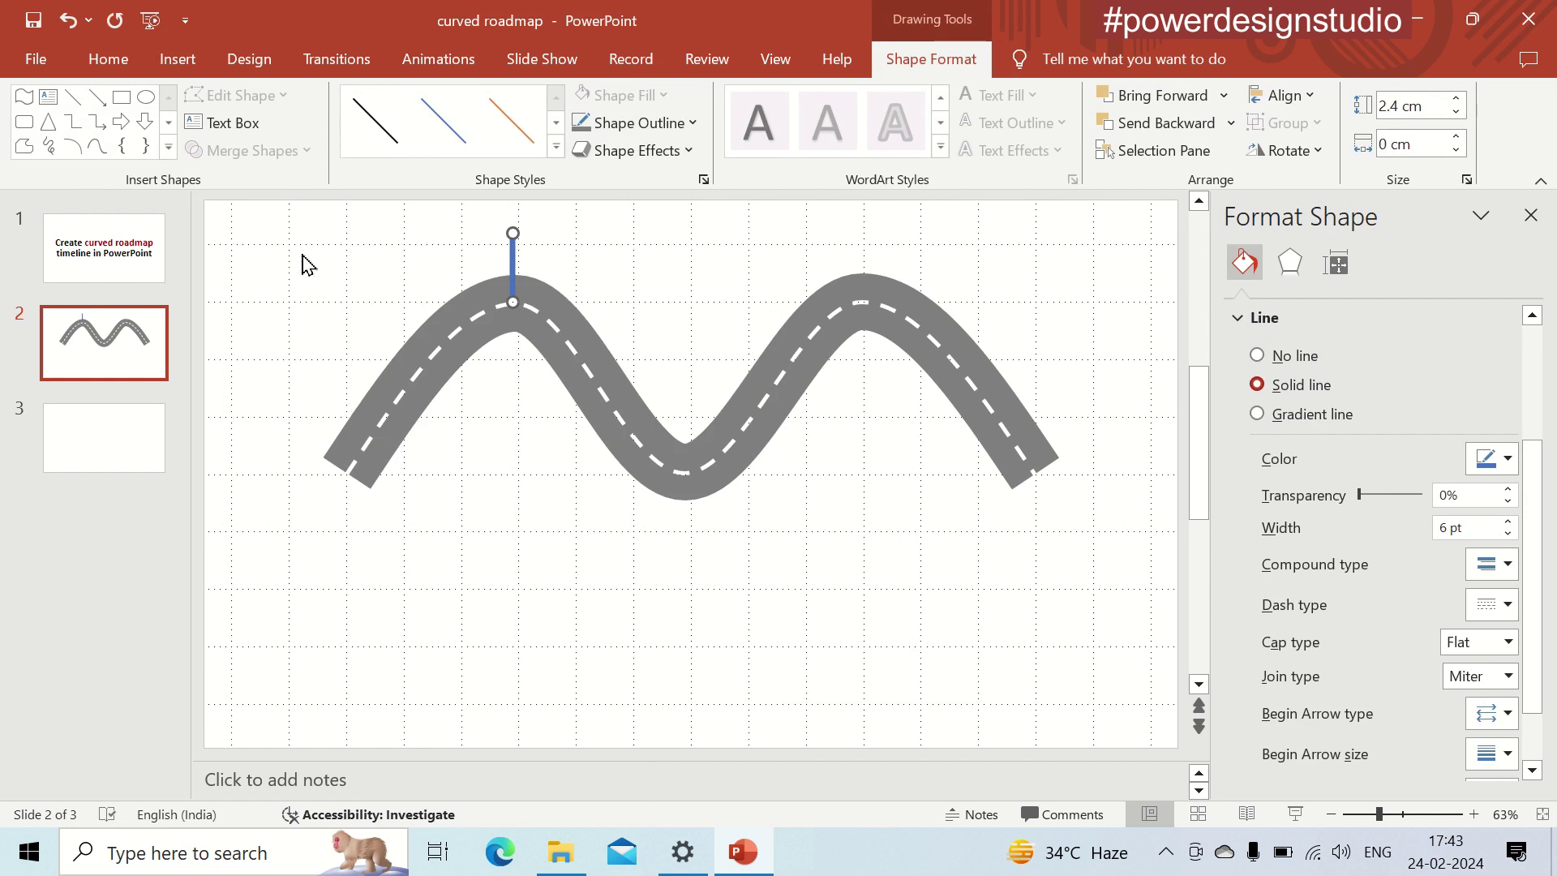
Step: Move the road and pole down together, then copy the pole to the valley
left_click_drag(268, 237, 1159, 674)
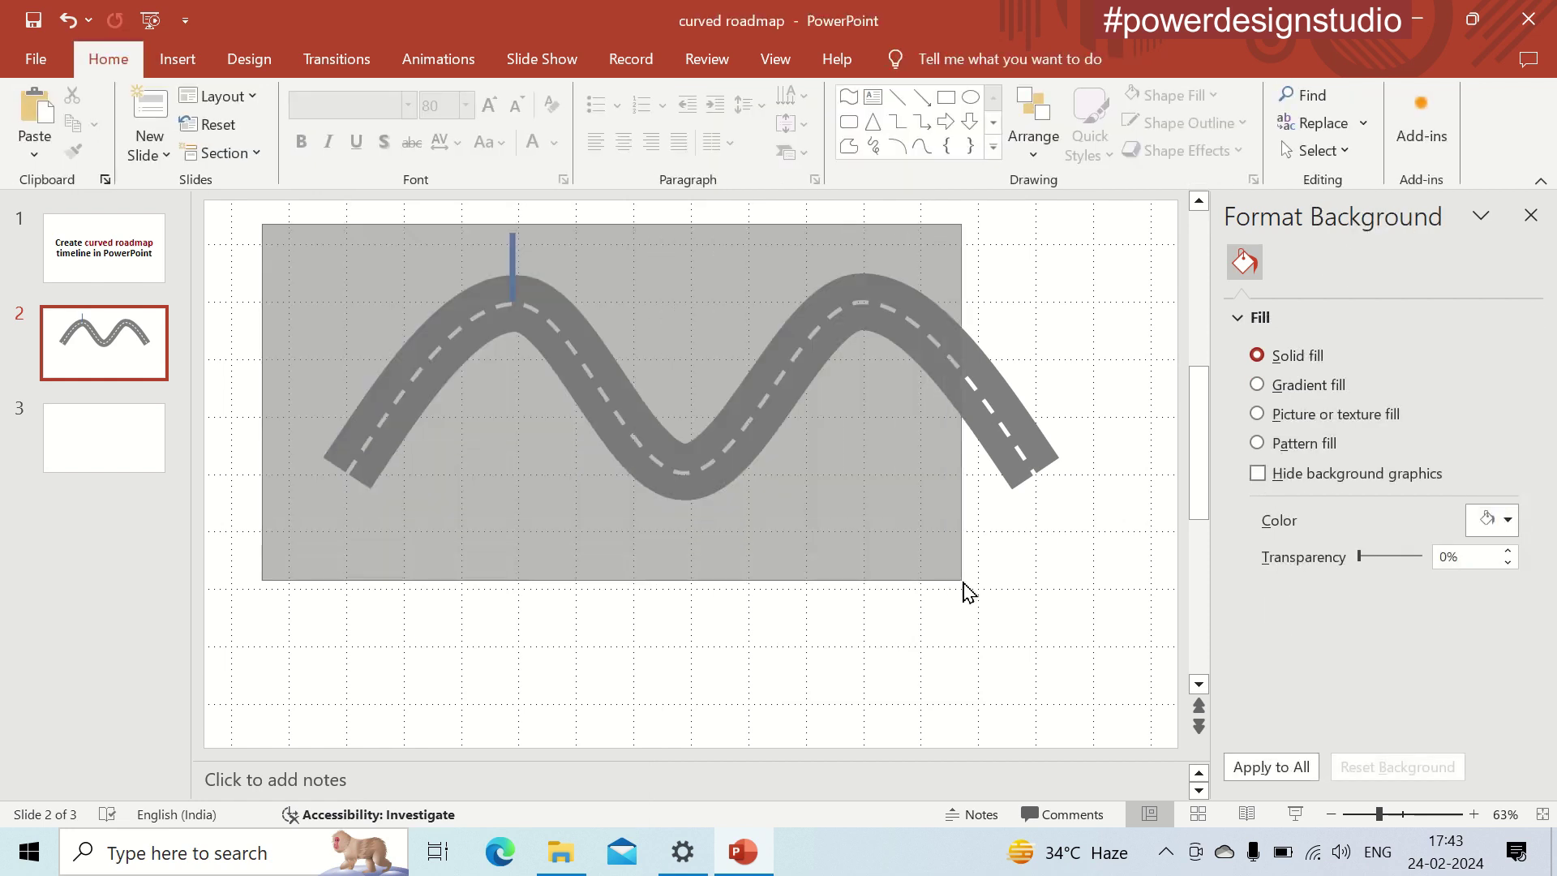
key("Down")
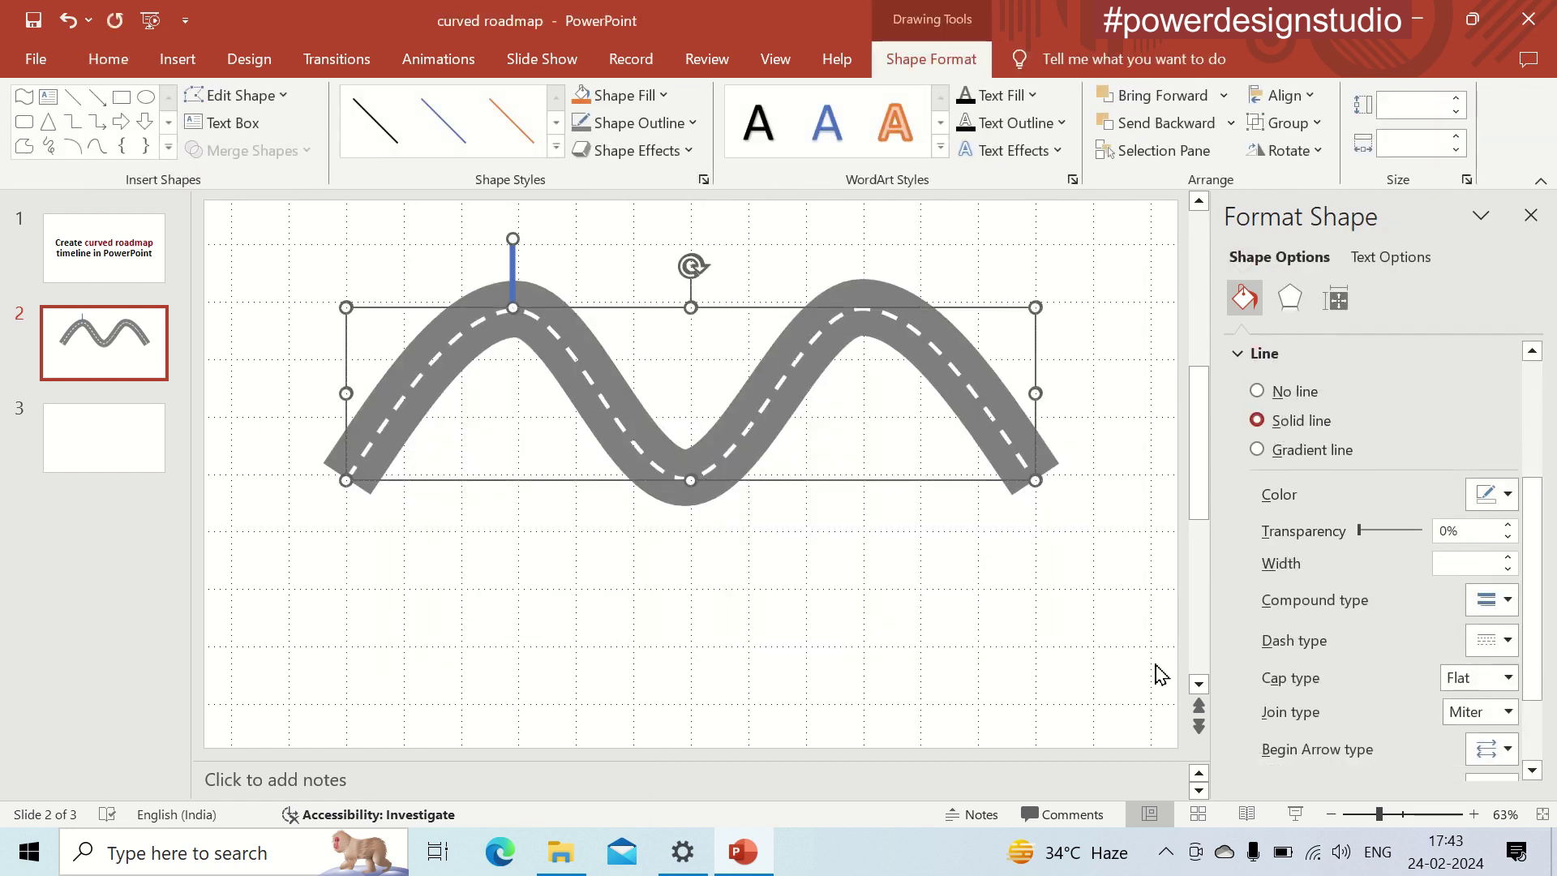
key("Down")
key("Down")
key("Down")
key("Down")
key("Down")
key("Down")
left_click(1158, 673)
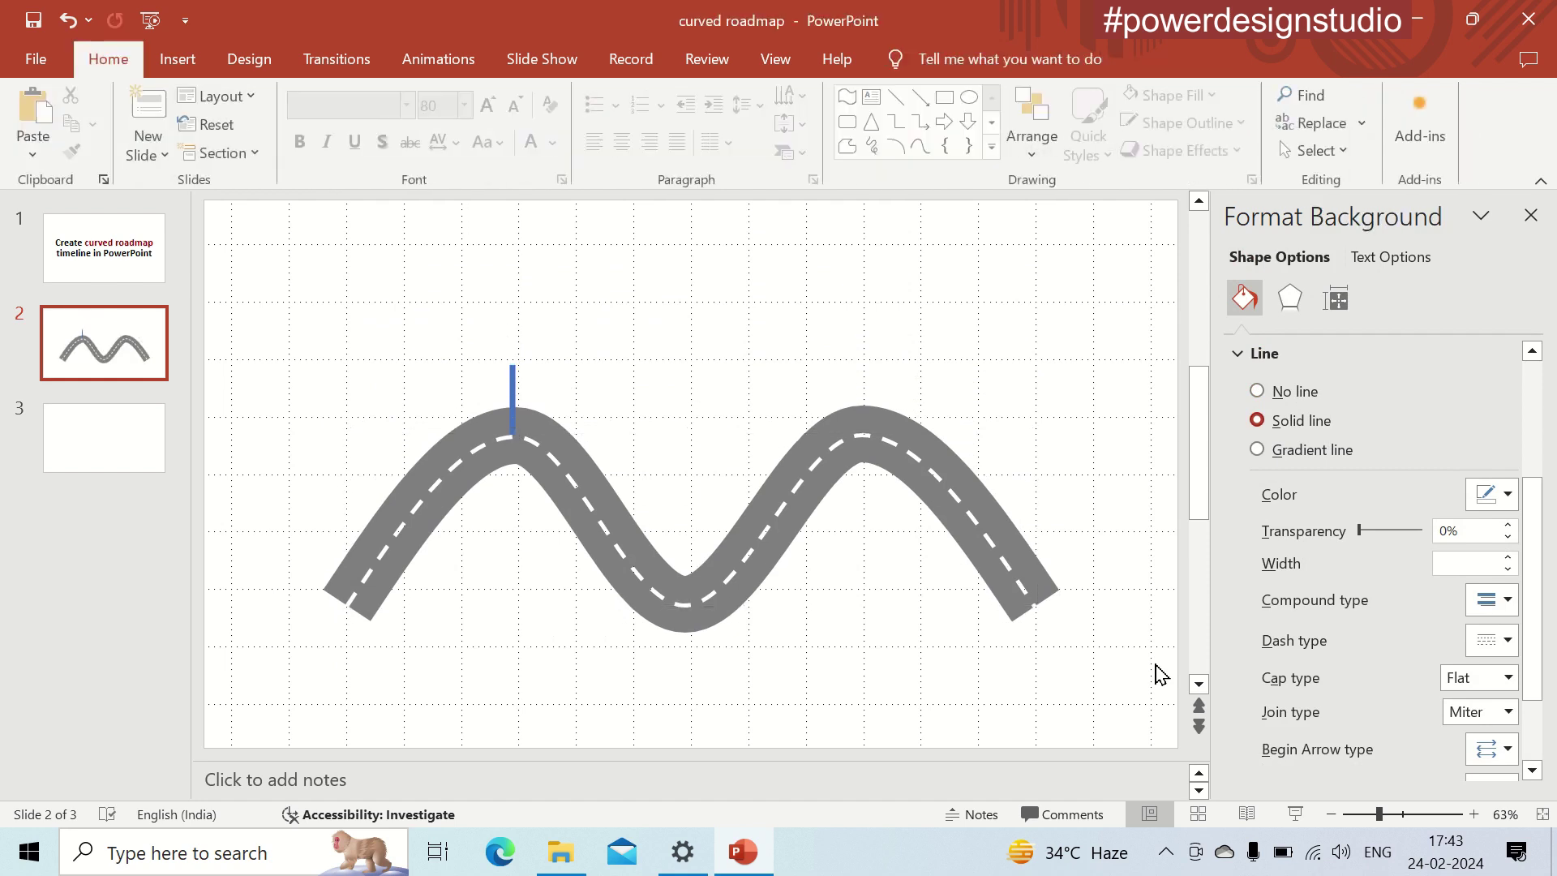
left_click(512, 389)
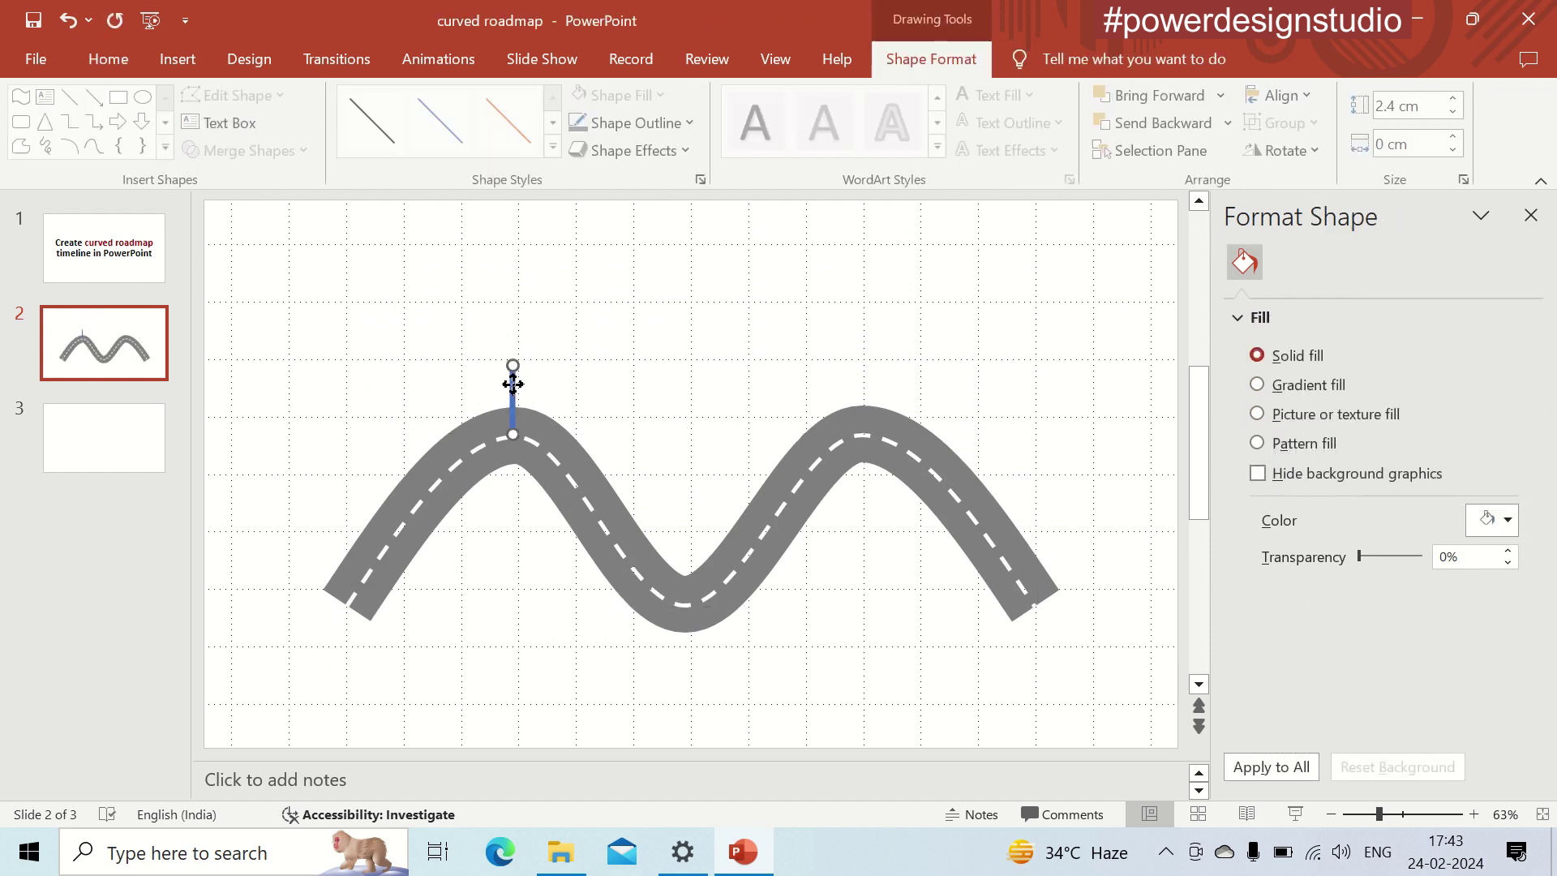
mouse_move(512, 388)
left_mouse_down()
mouse_move(684, 551)
mouse_move(858, 385)
left_mouse_up()
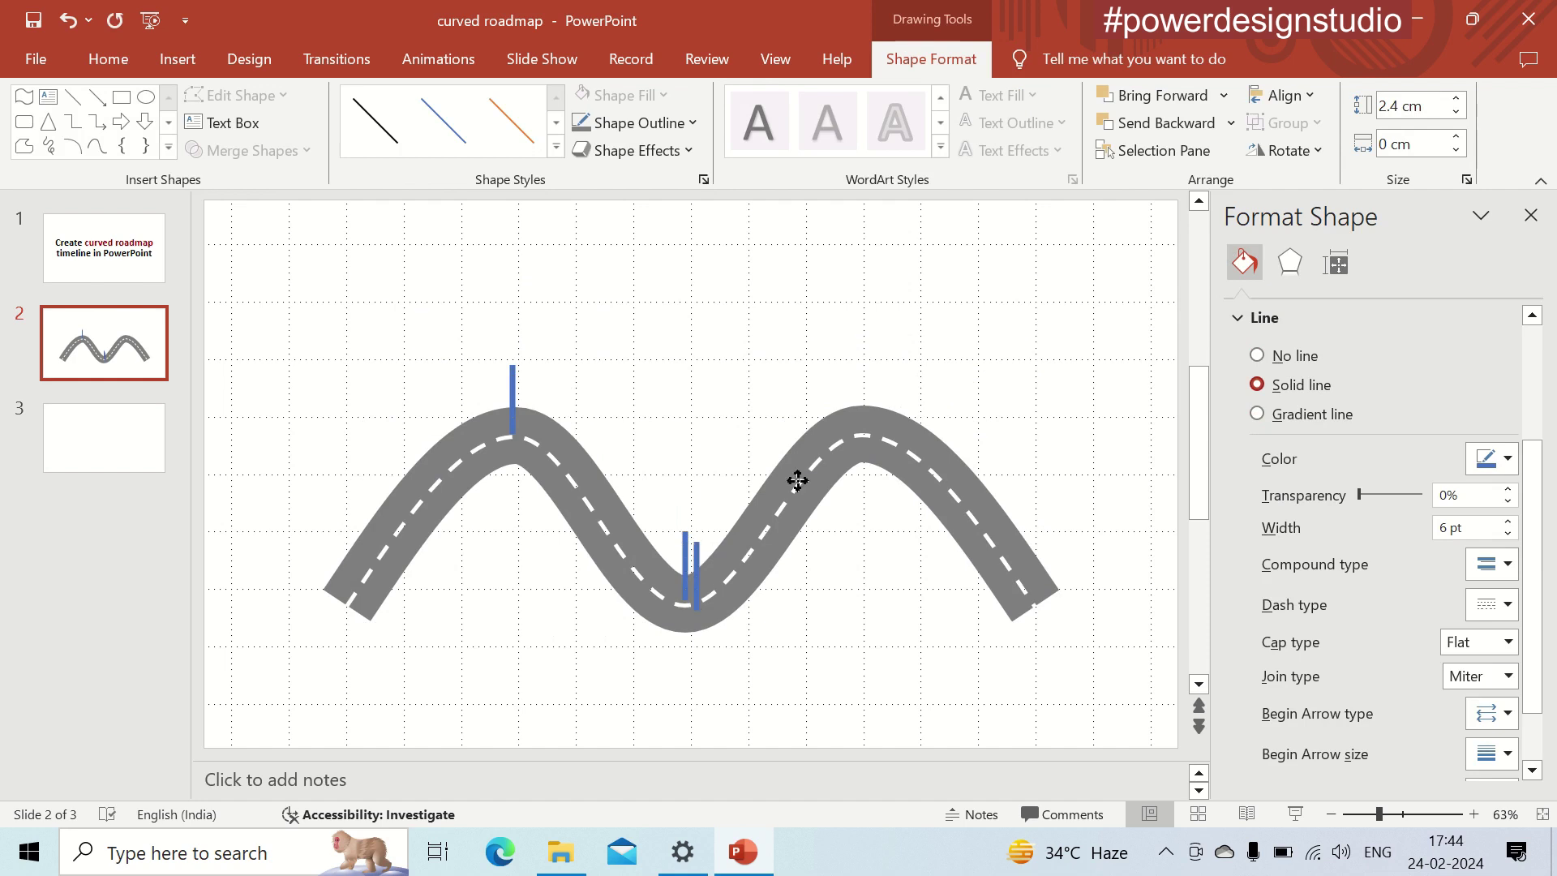
Step: Draw a yellow Wave shape flag at the top of the first hilltop pole
left_click(176, 61)
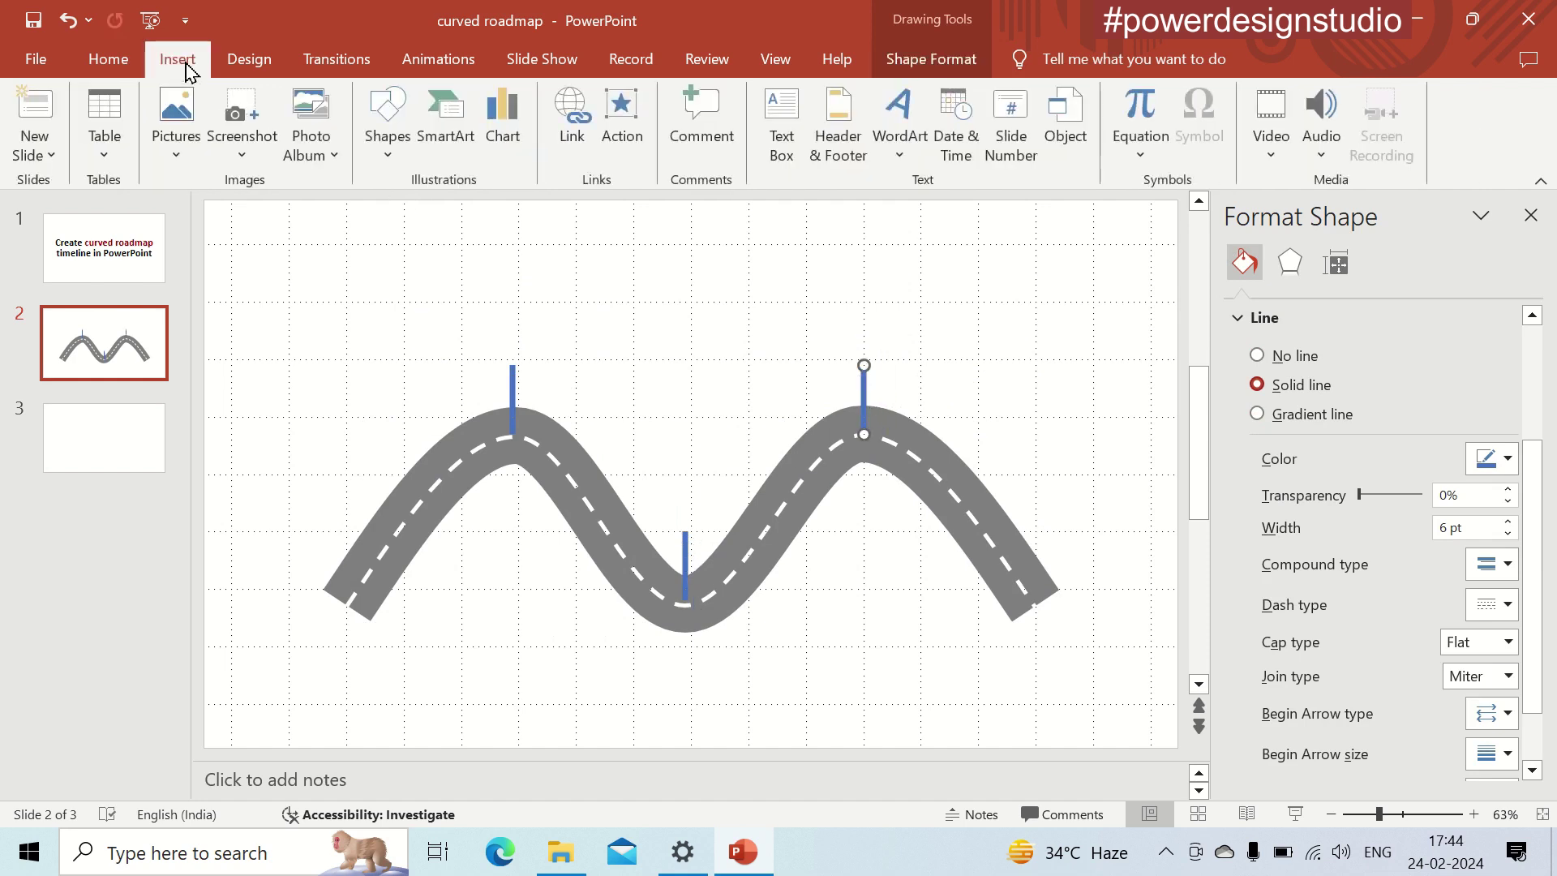
left_click(388, 122)
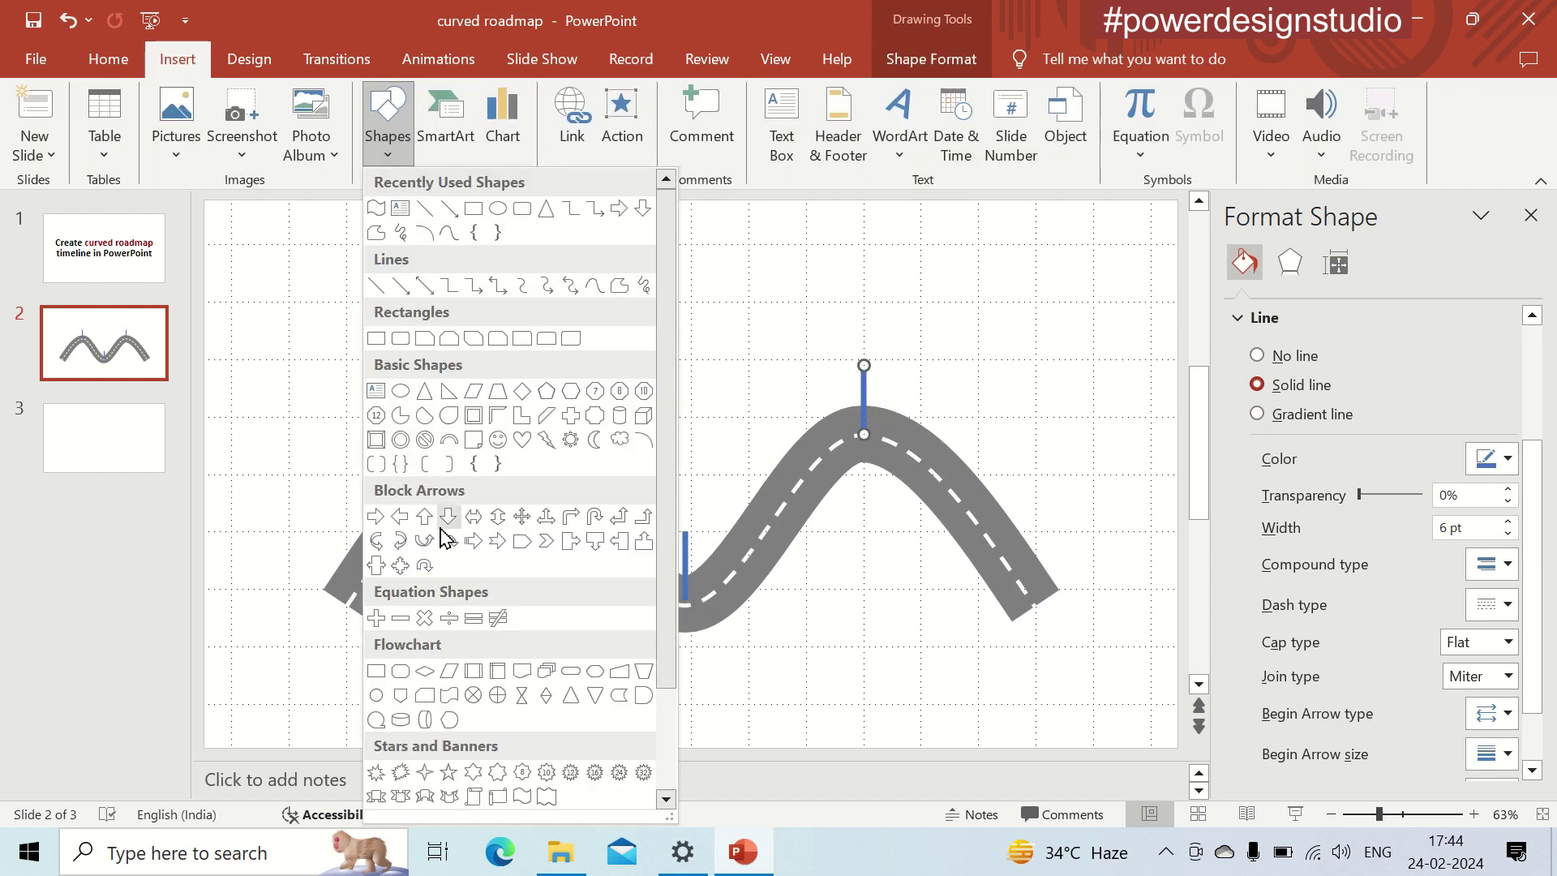
scroll(446, 543, "down", 3)
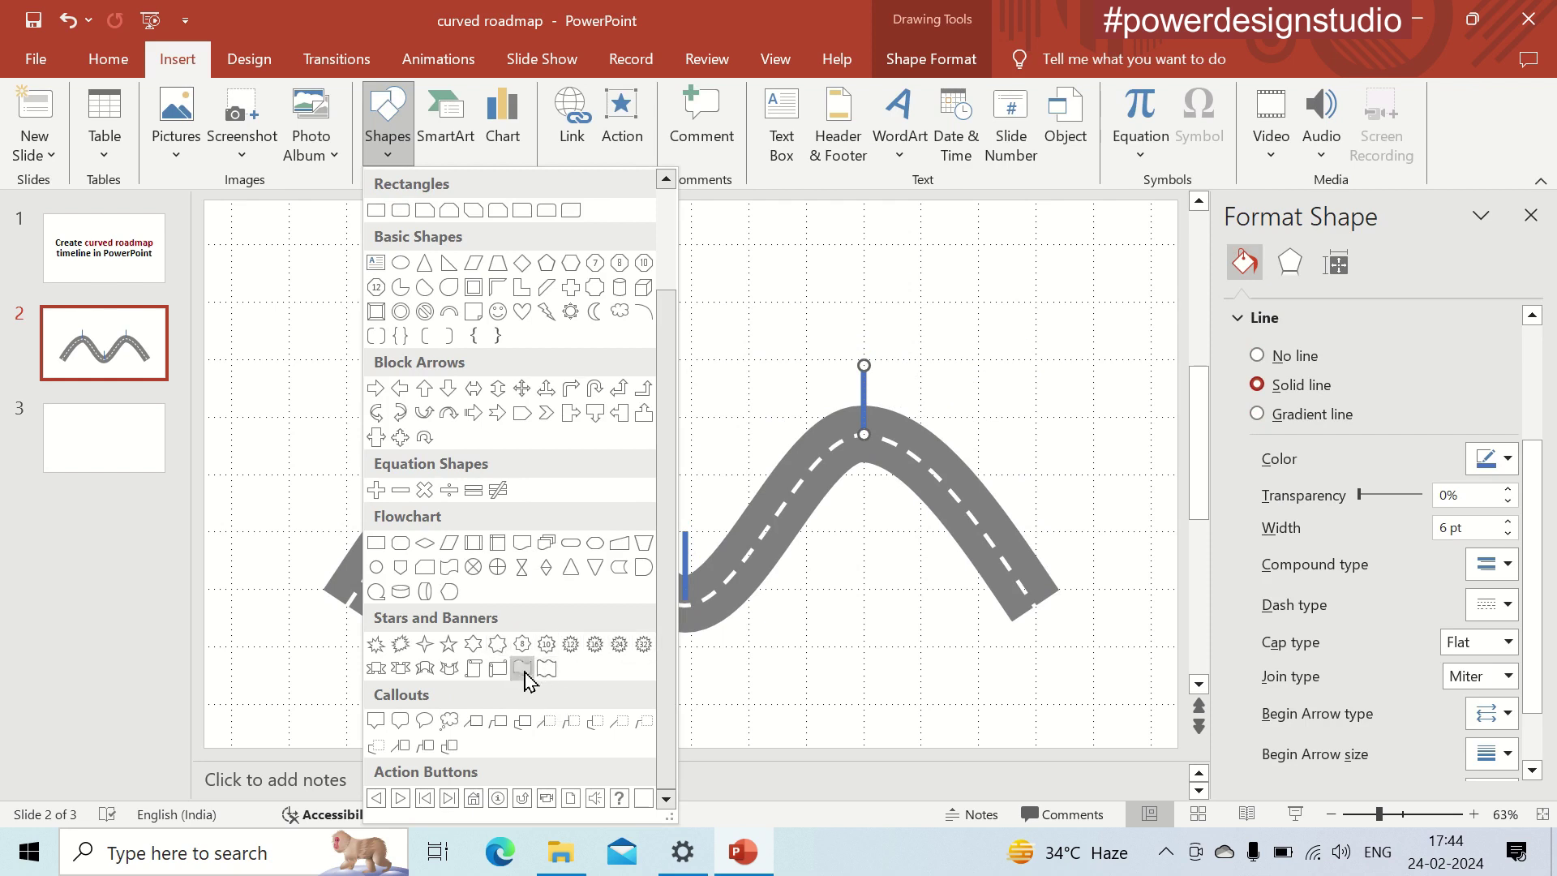
left_click(523, 670)
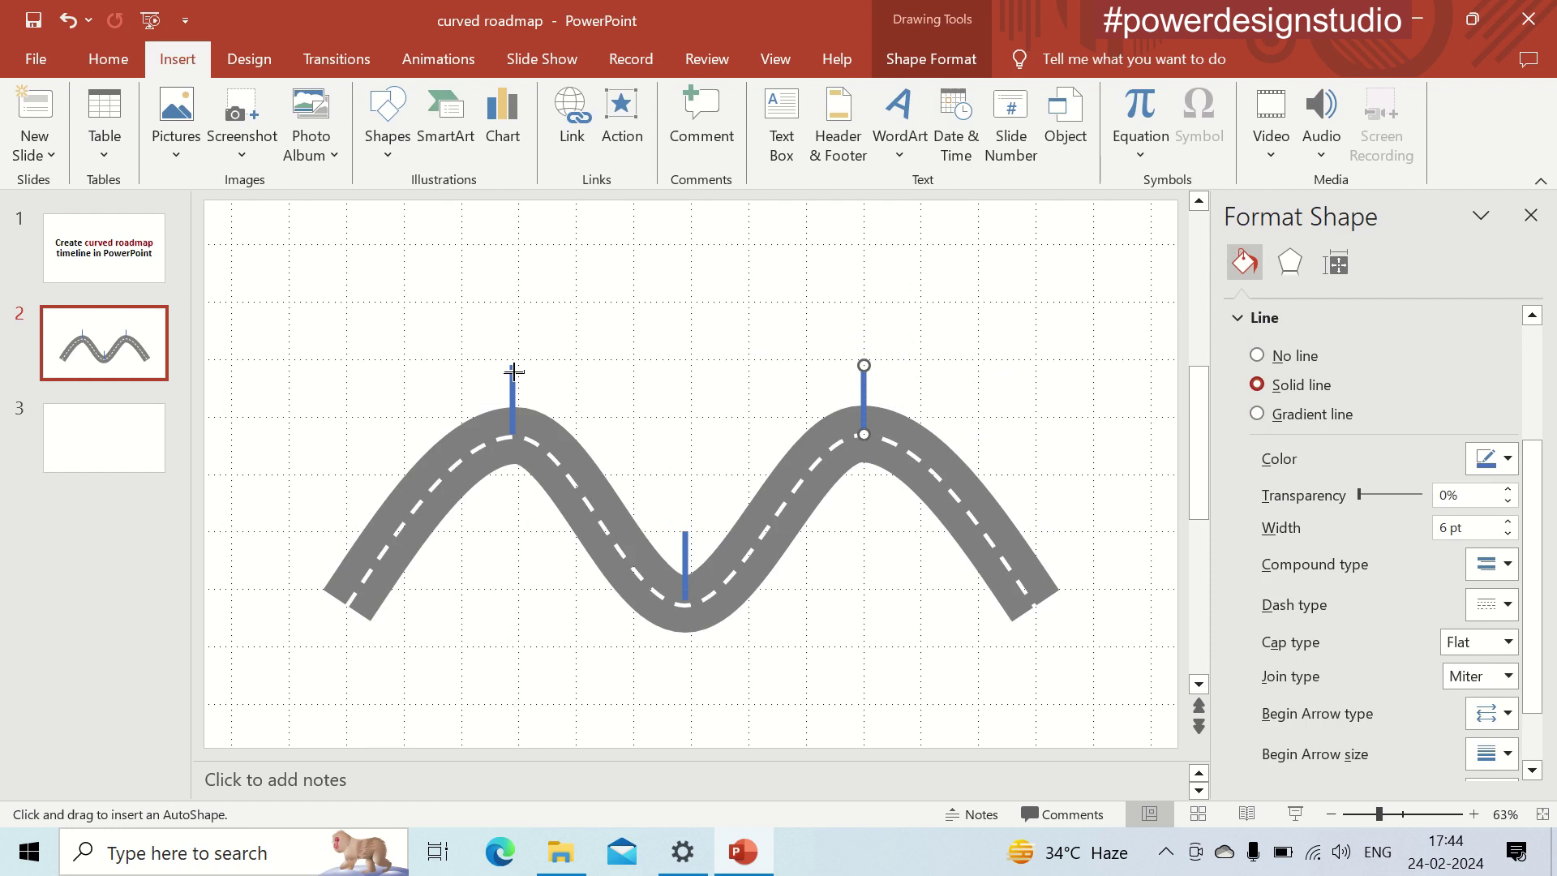
left_click_drag(514, 371, 546, 398)
left_click_drag(548, 400, 549, 399)
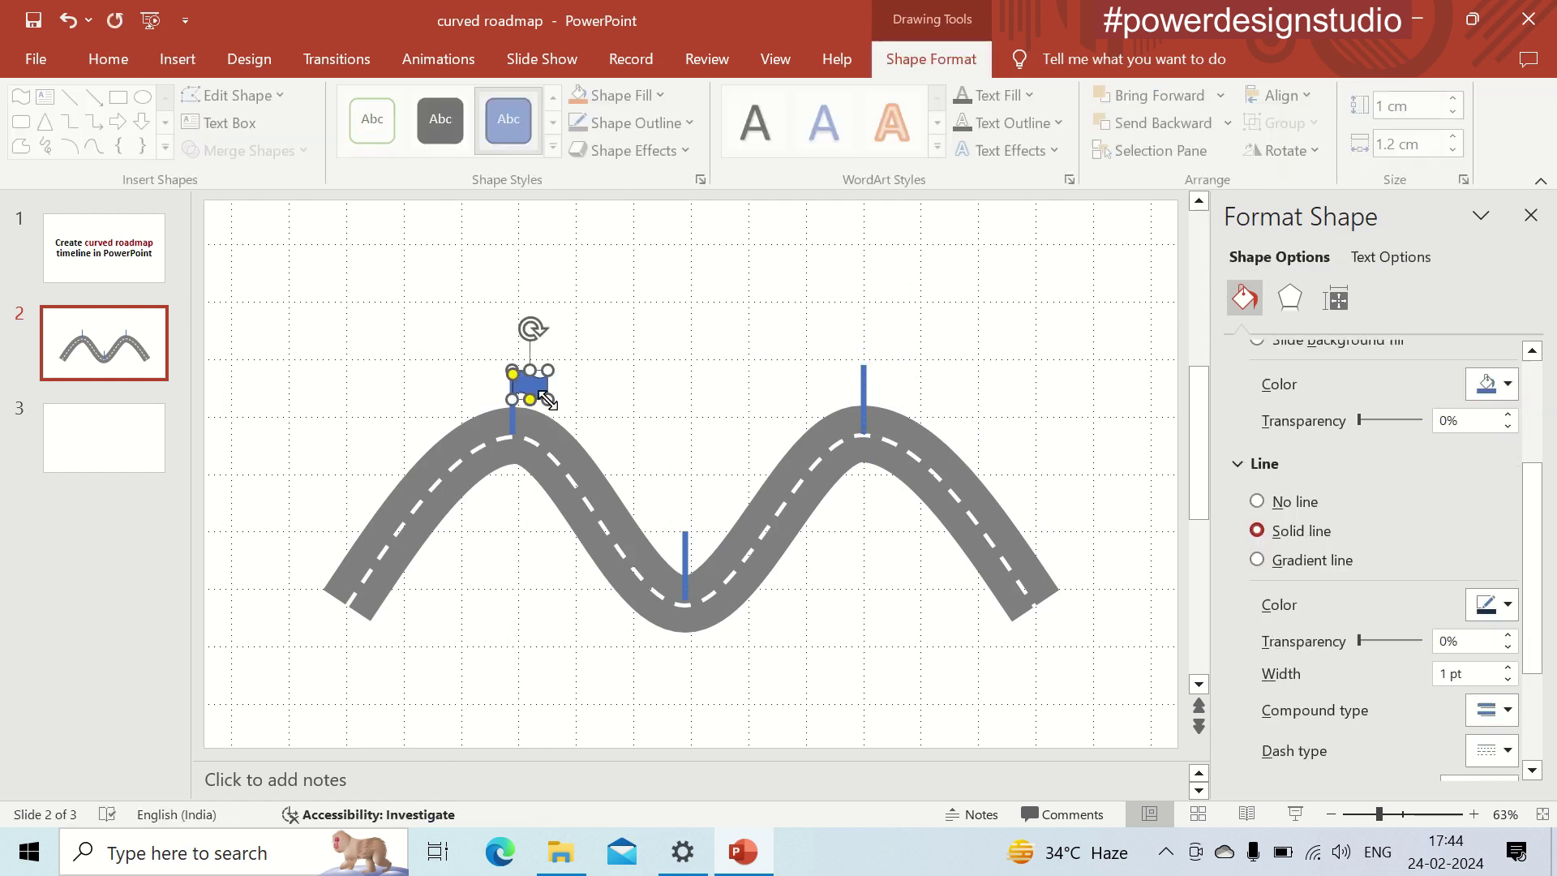
left_click(647, 97)
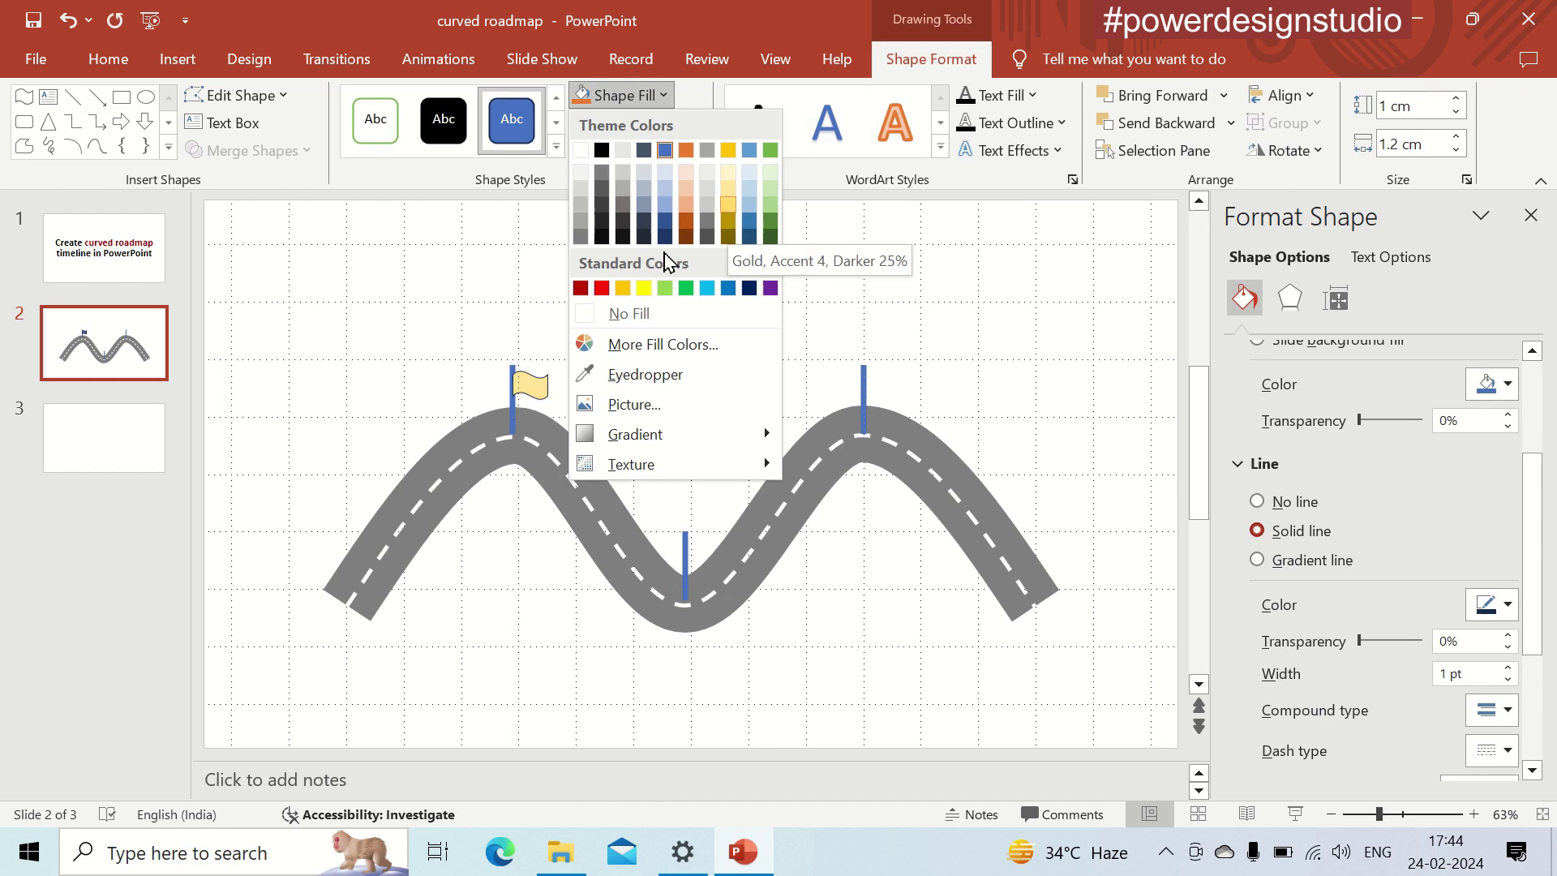
left_click(644, 289)
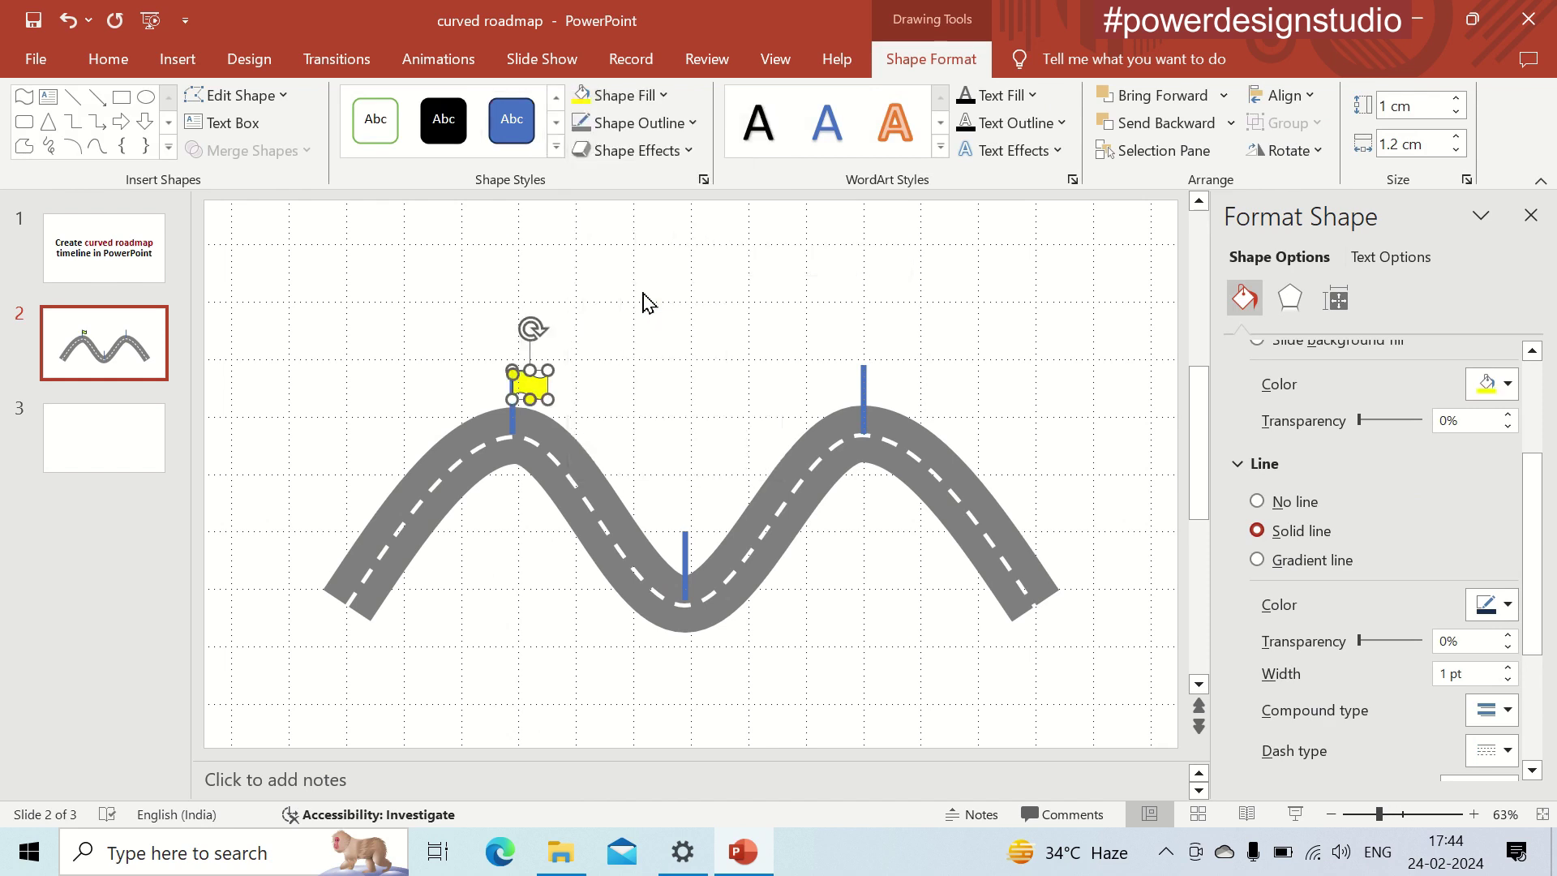
Step: Copy the yellow flag onto the valley pole, the second hilltop and the road end
key("ctrl+c")
key("ctrl+v")
mouse_move(547, 409)
left_mouse_down()
mouse_move(695, 522)
mouse_move(709, 562)
mouse_move(886, 387)
left_mouse_up()
key("ctrl+c")
key("ctrl+v")
left_click(533, 631)
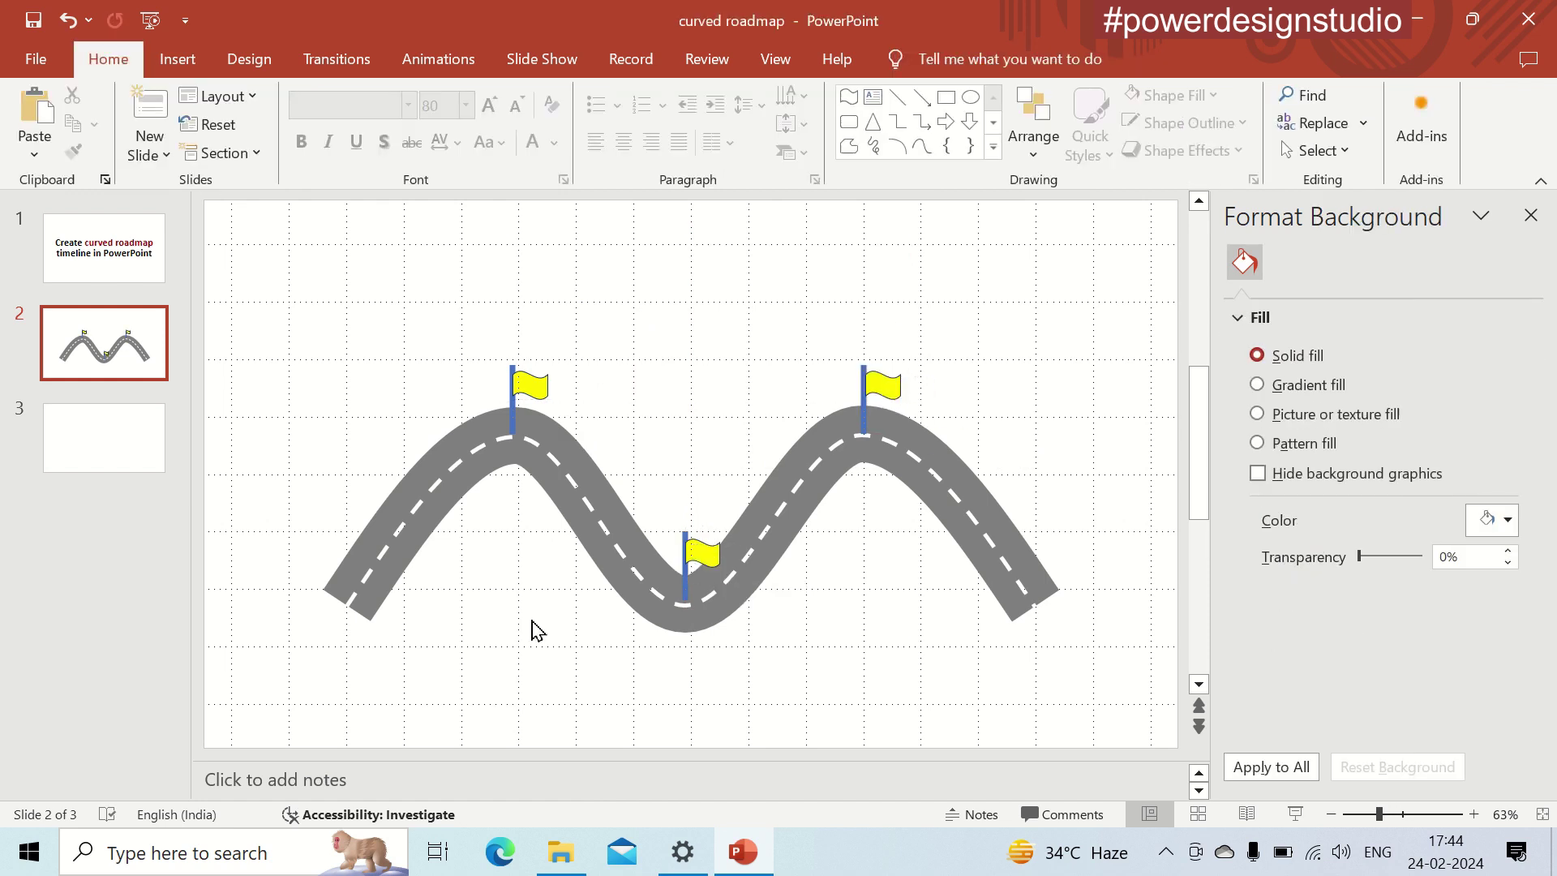
left_click(529, 385)
key("ctrl+c")
key("ctrl+v")
mouse_move(539, 393)
left_mouse_down()
mouse_move(365, 539)
mouse_move(363, 560)
mouse_move(1077, 537)
mouse_move(1050, 552)
left_mouse_up()
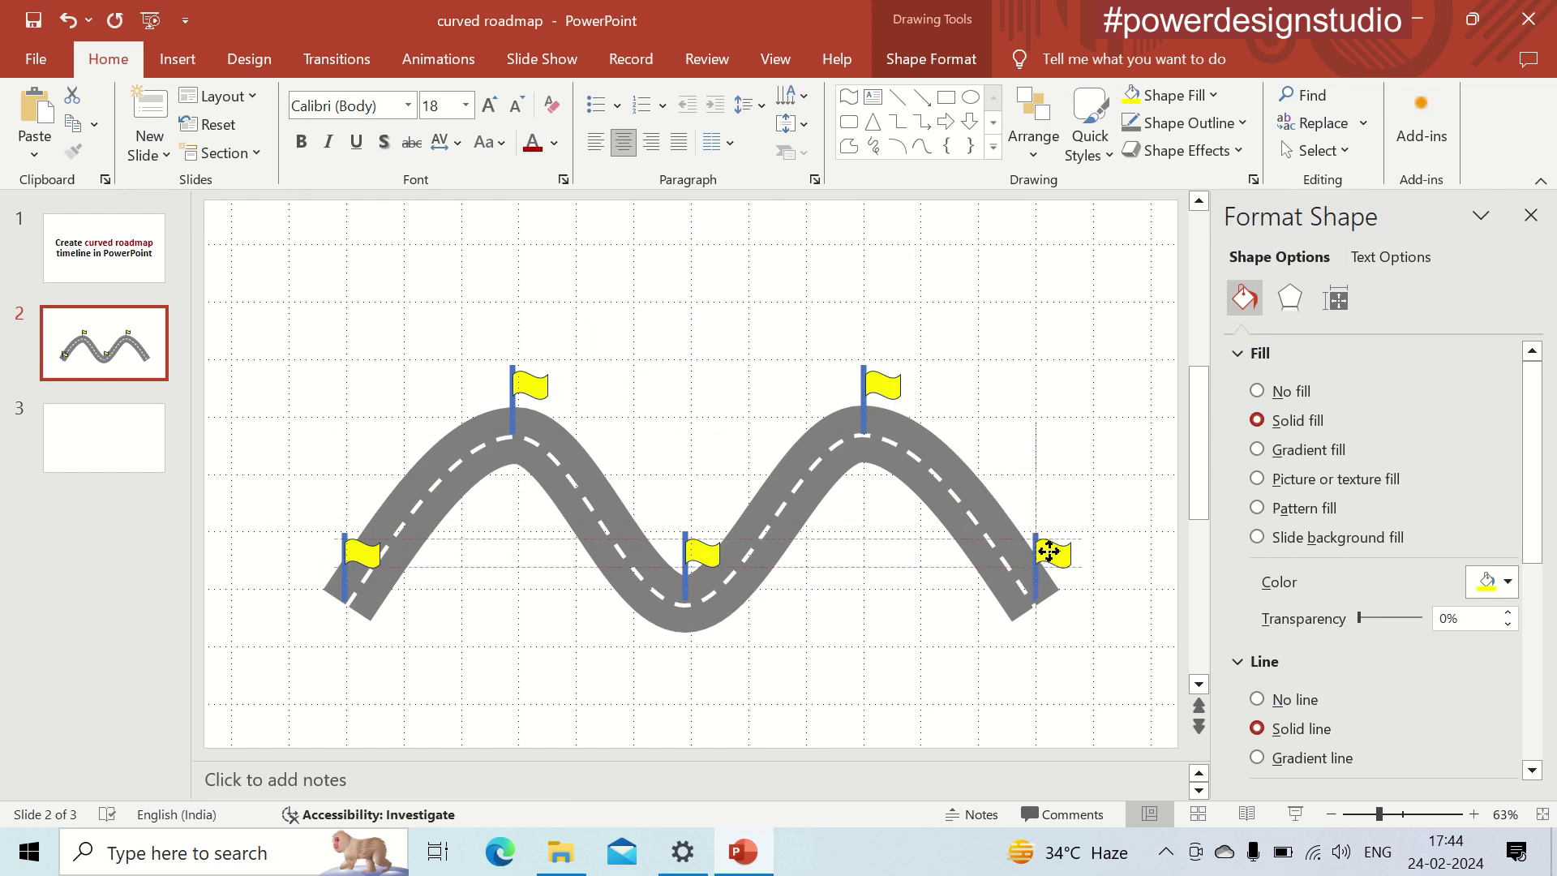
left_click(903, 653)
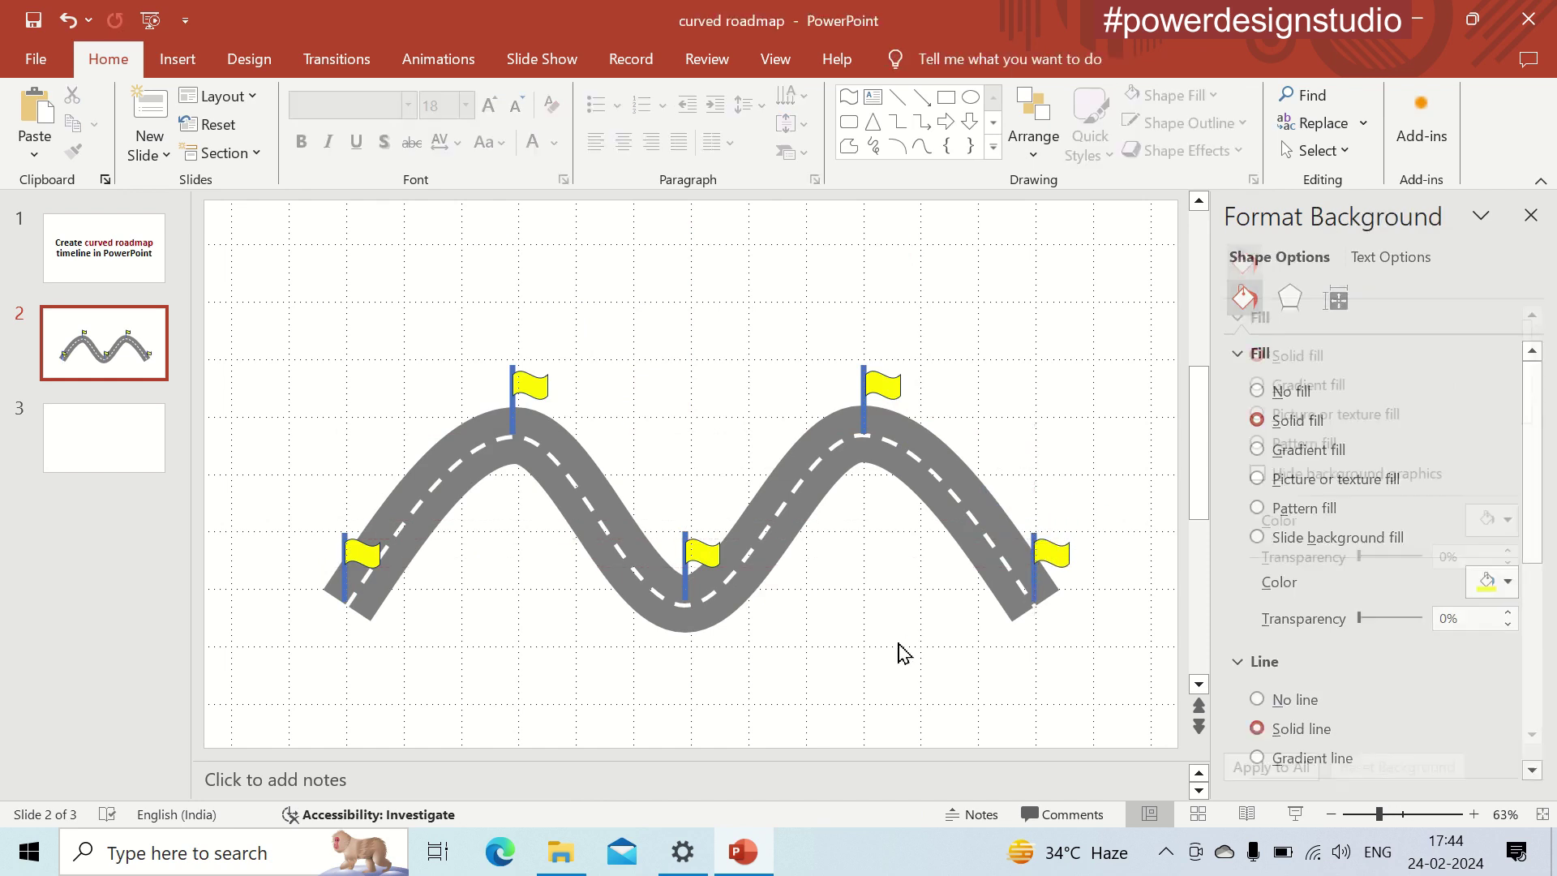
Step: Add a 'Text' label in 28 pt above the first hilltop flag
left_click(178, 59)
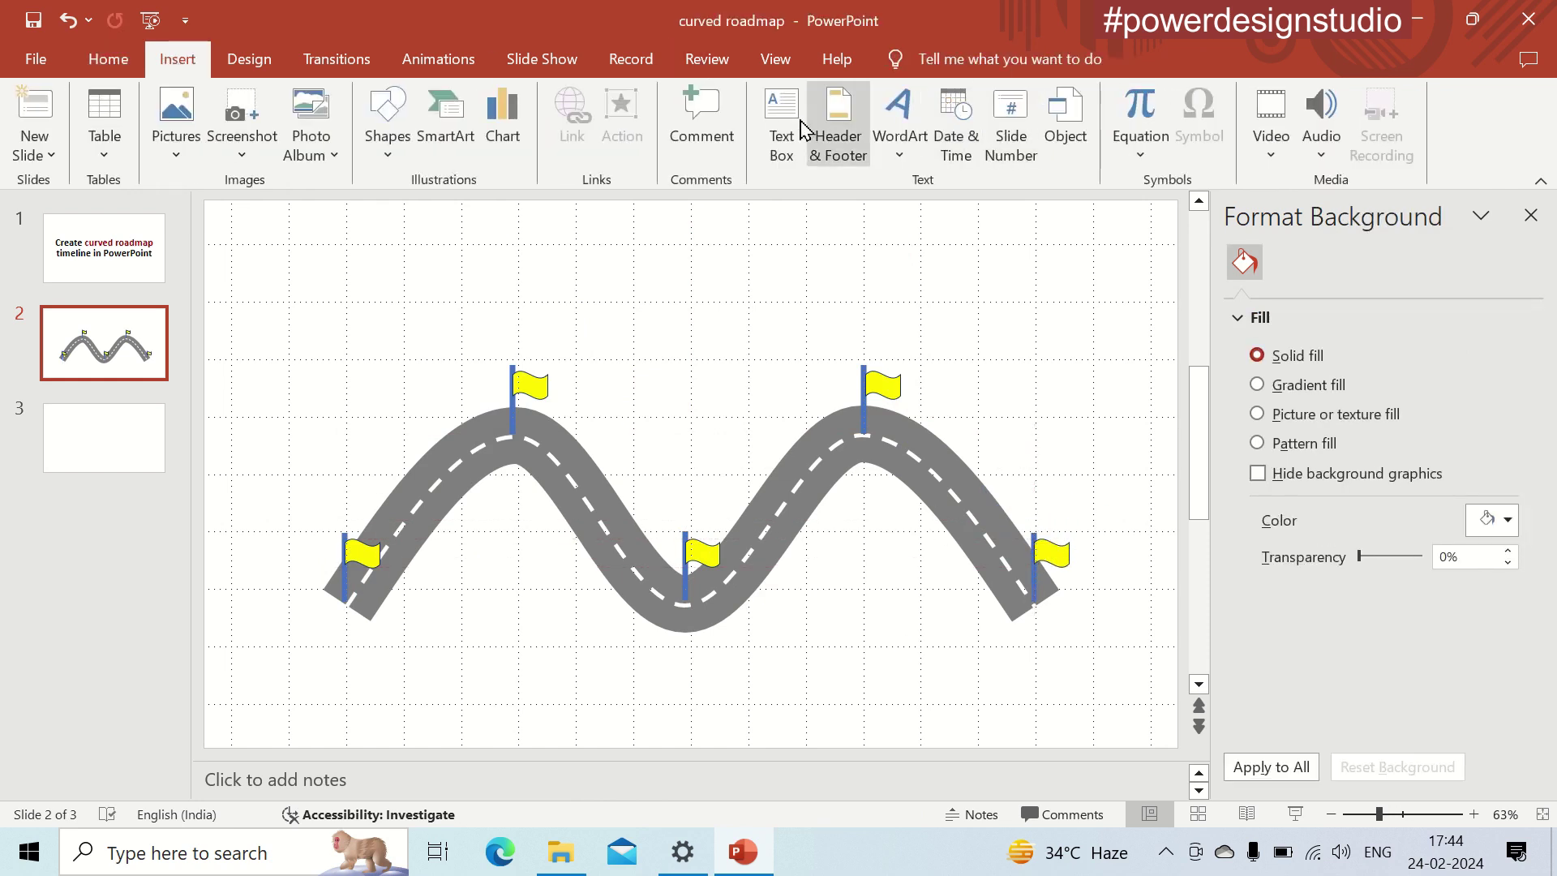
left_click(773, 123)
left_click(487, 317)
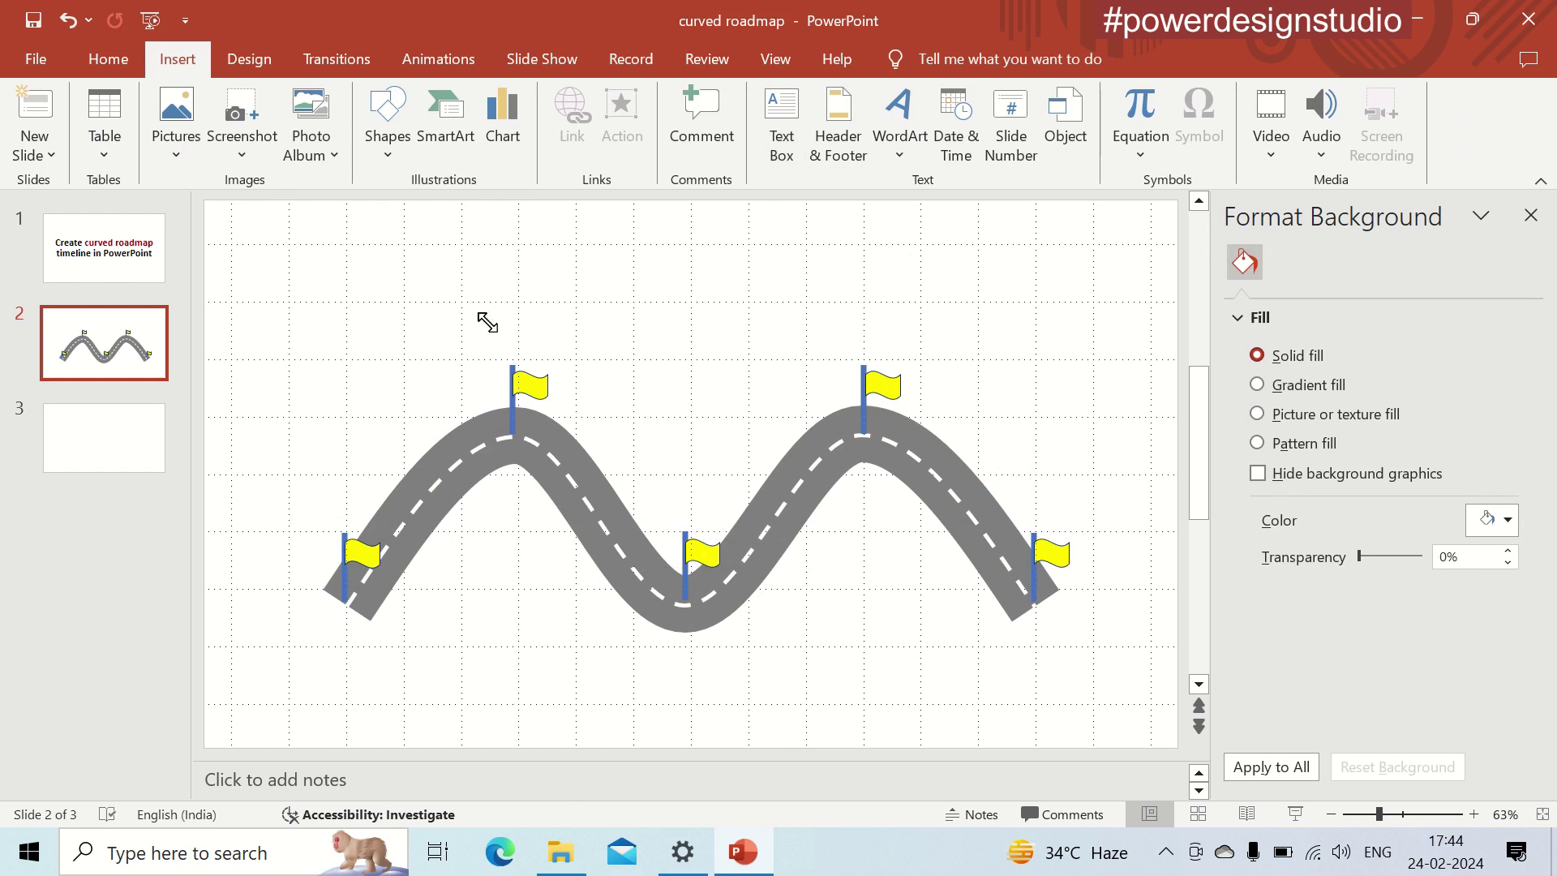
type("Text")
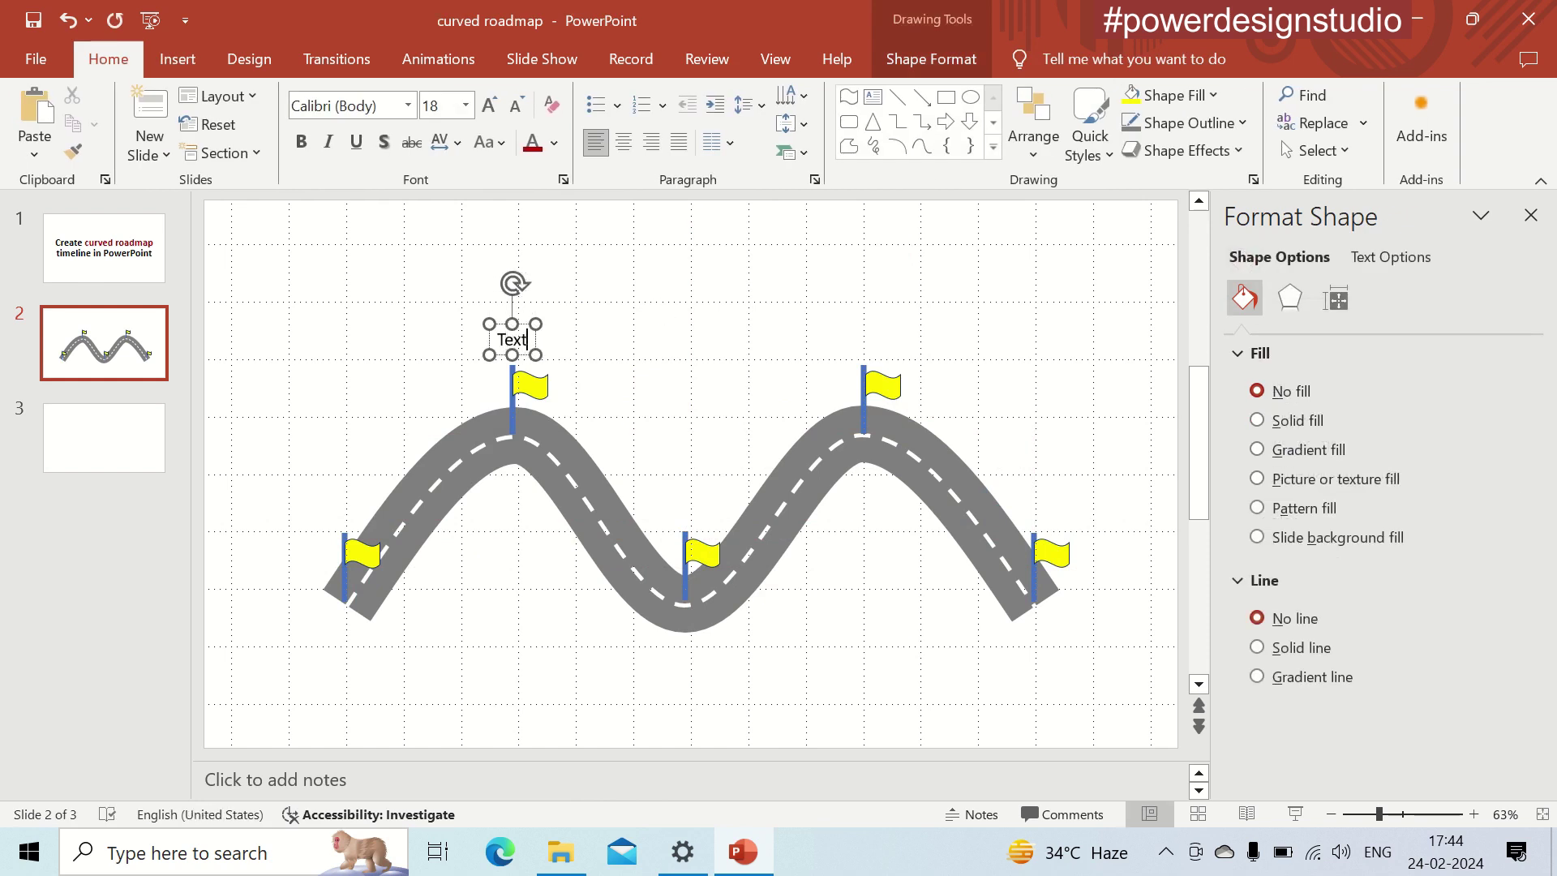
key("ctrl+a")
left_click(488, 106)
left_click(488, 106)
left_click(488, 115)
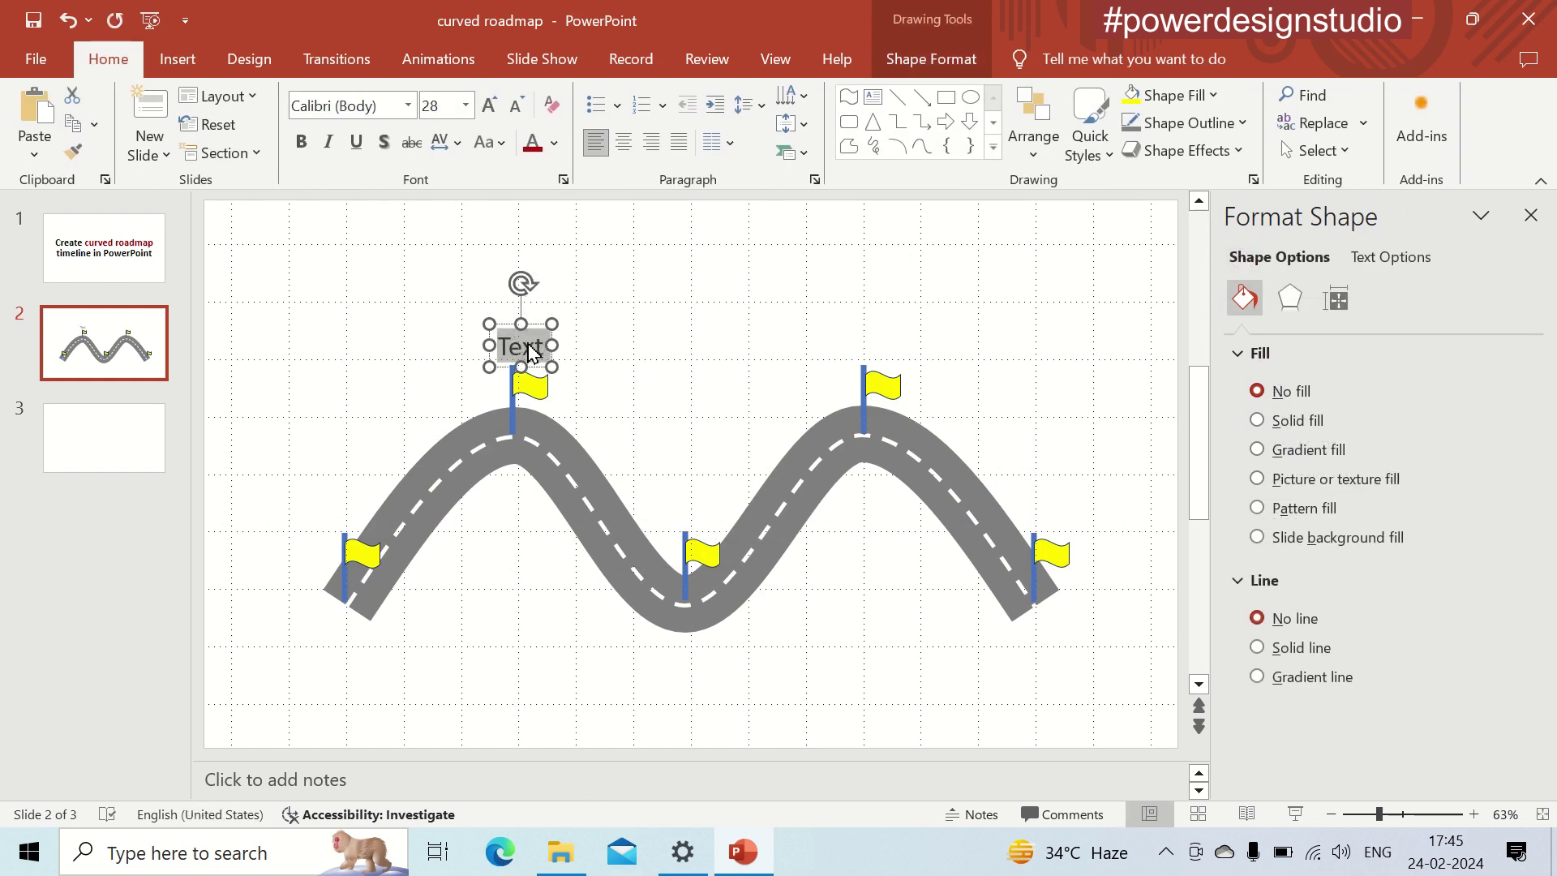
Step: Copy the label to the second hilltop and valley, change the valley one to '2024', and add a new slide
key("ctrl+d")
mouse_move(535, 325)
left_mouse_down()
mouse_move(886, 314)
mouse_move(697, 690)
mouse_move(701, 676)
left_mouse_up()
key("ctrl+d")
double_click(691, 663)
type("2024")
left_click(920, 666)
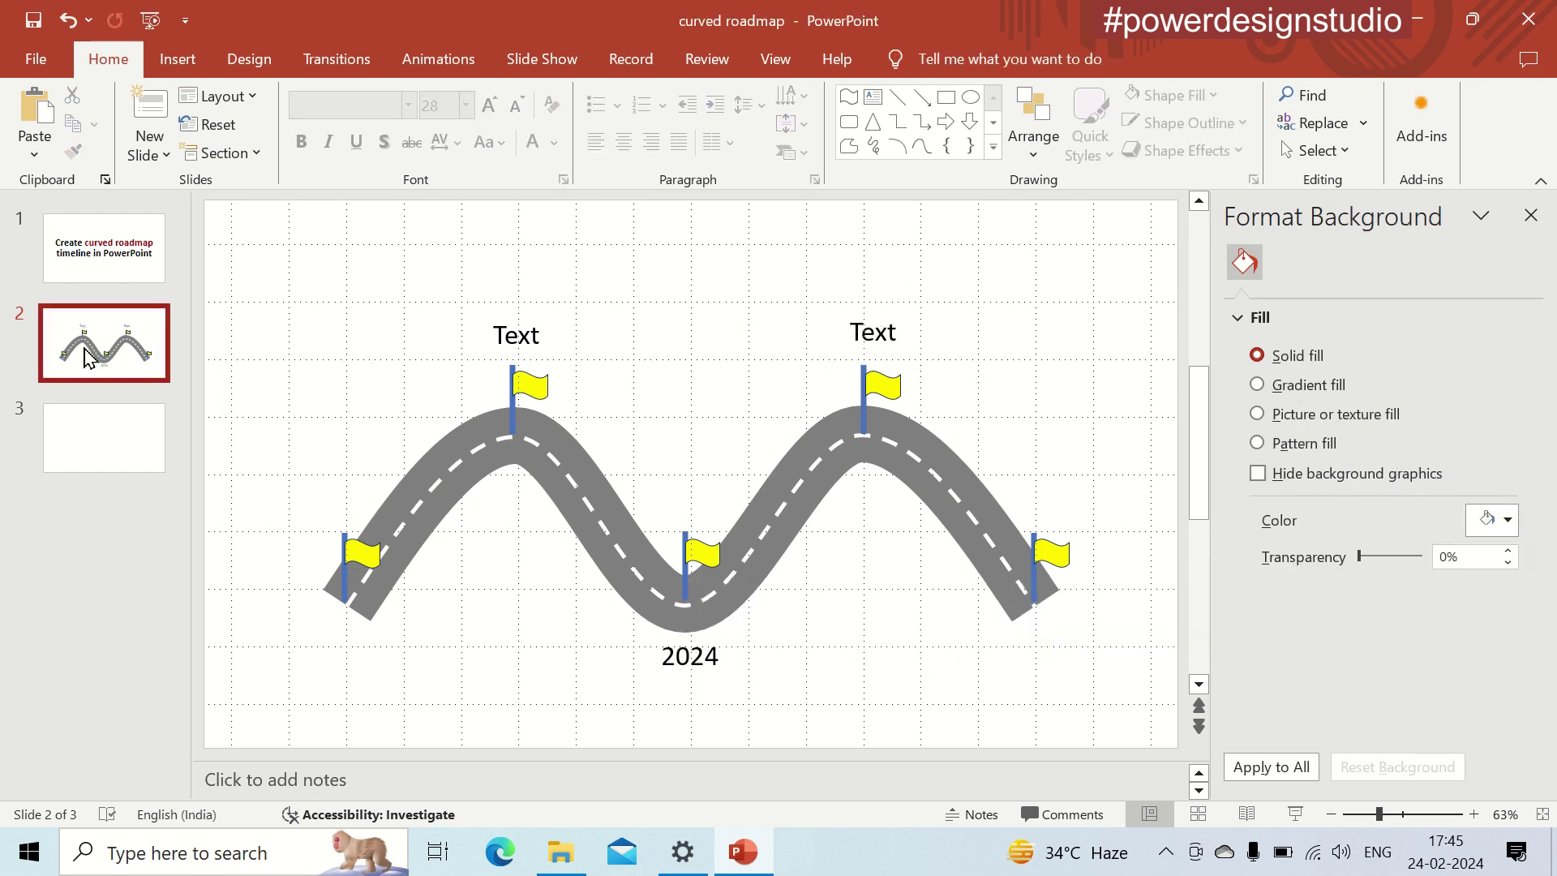
left_click(149, 114)
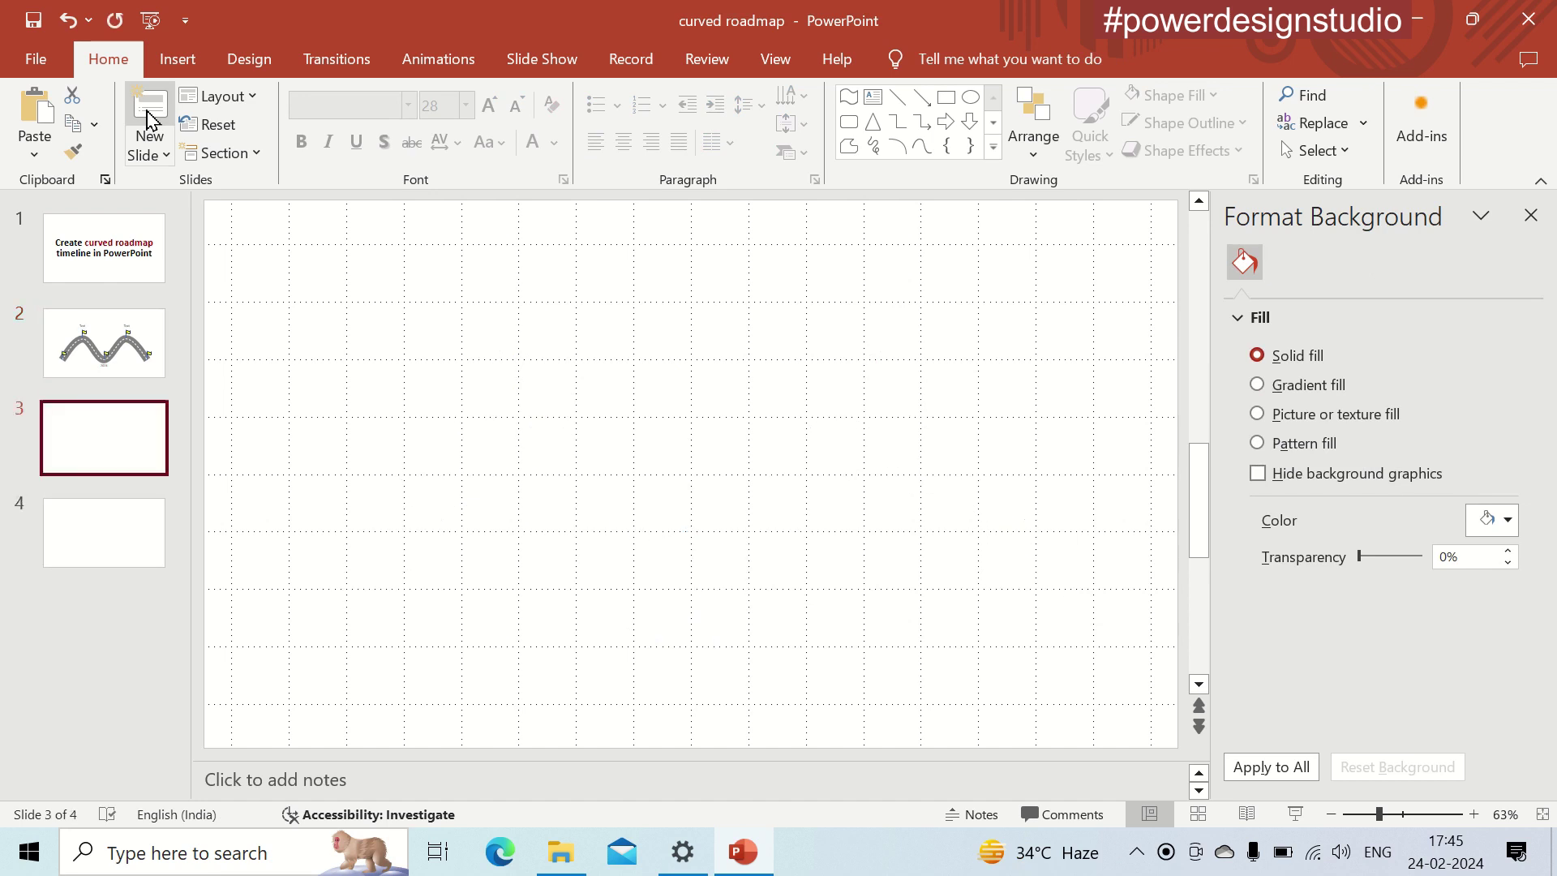
Step: Begin a Curve shape at slide 3's lower left, bending up to a first peak near the top
left_click(189, 60)
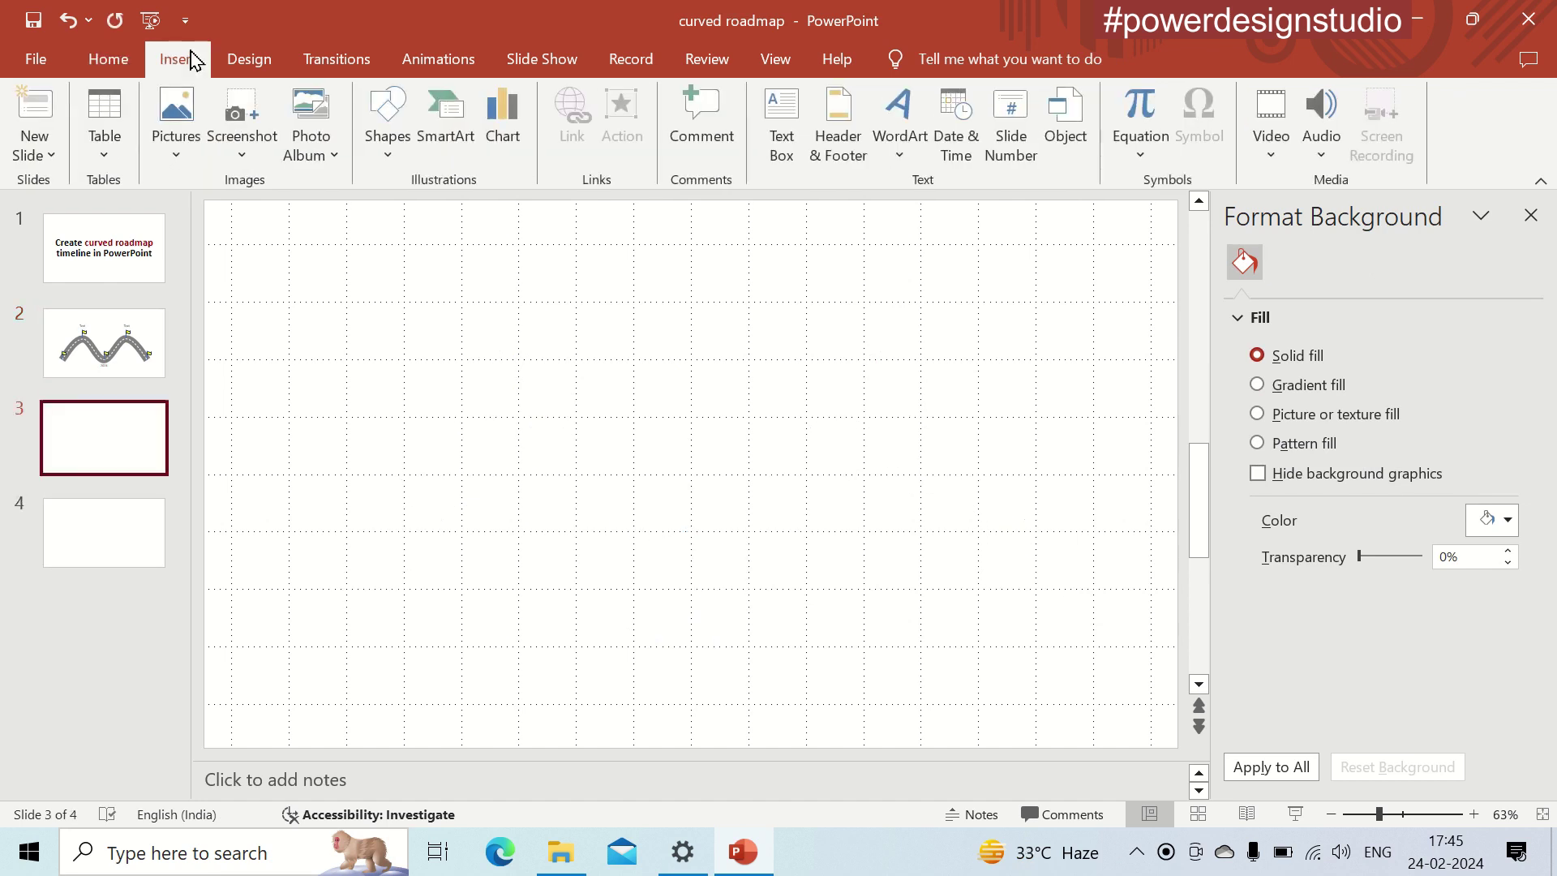
left_click(367, 111)
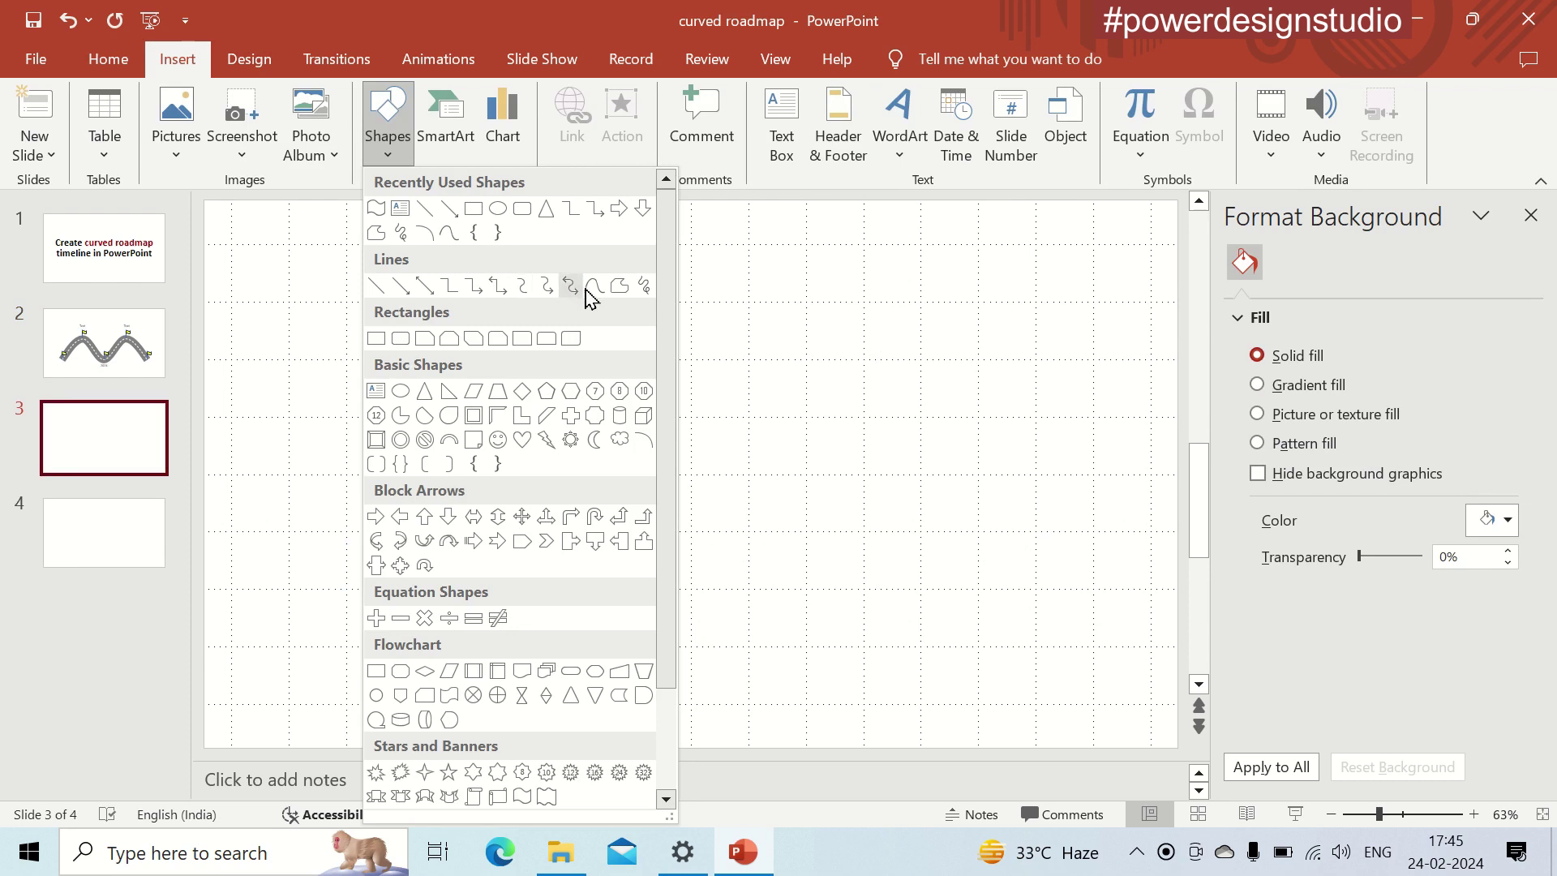
left_click(595, 285)
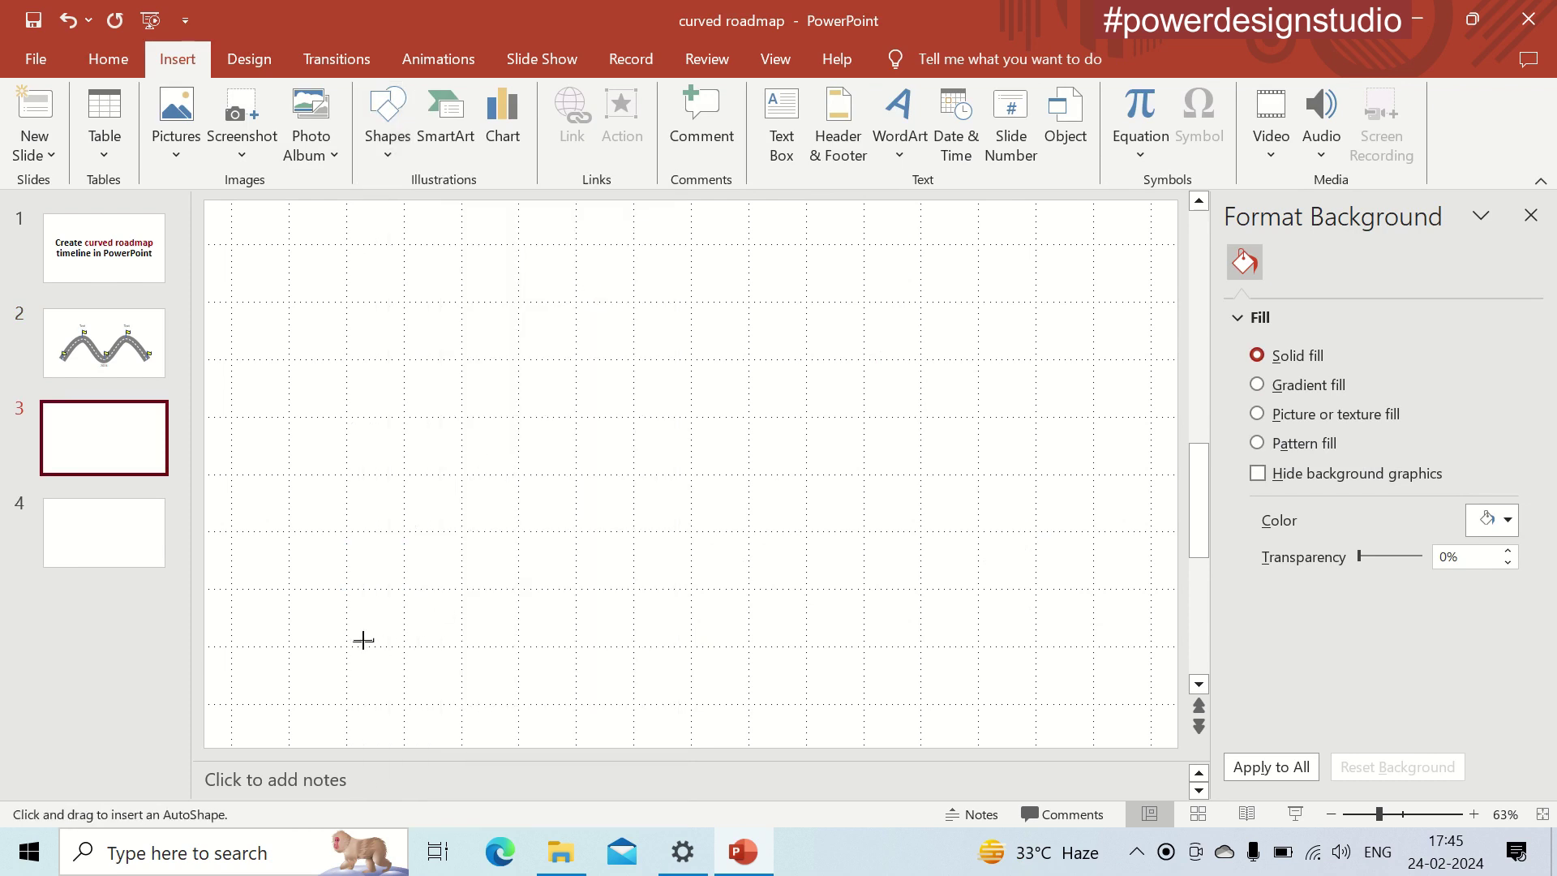
mouse_move(456, 653)
left_mouse_down()
mouse_move(509, 648)
mouse_move(519, 590)
left_mouse_up()
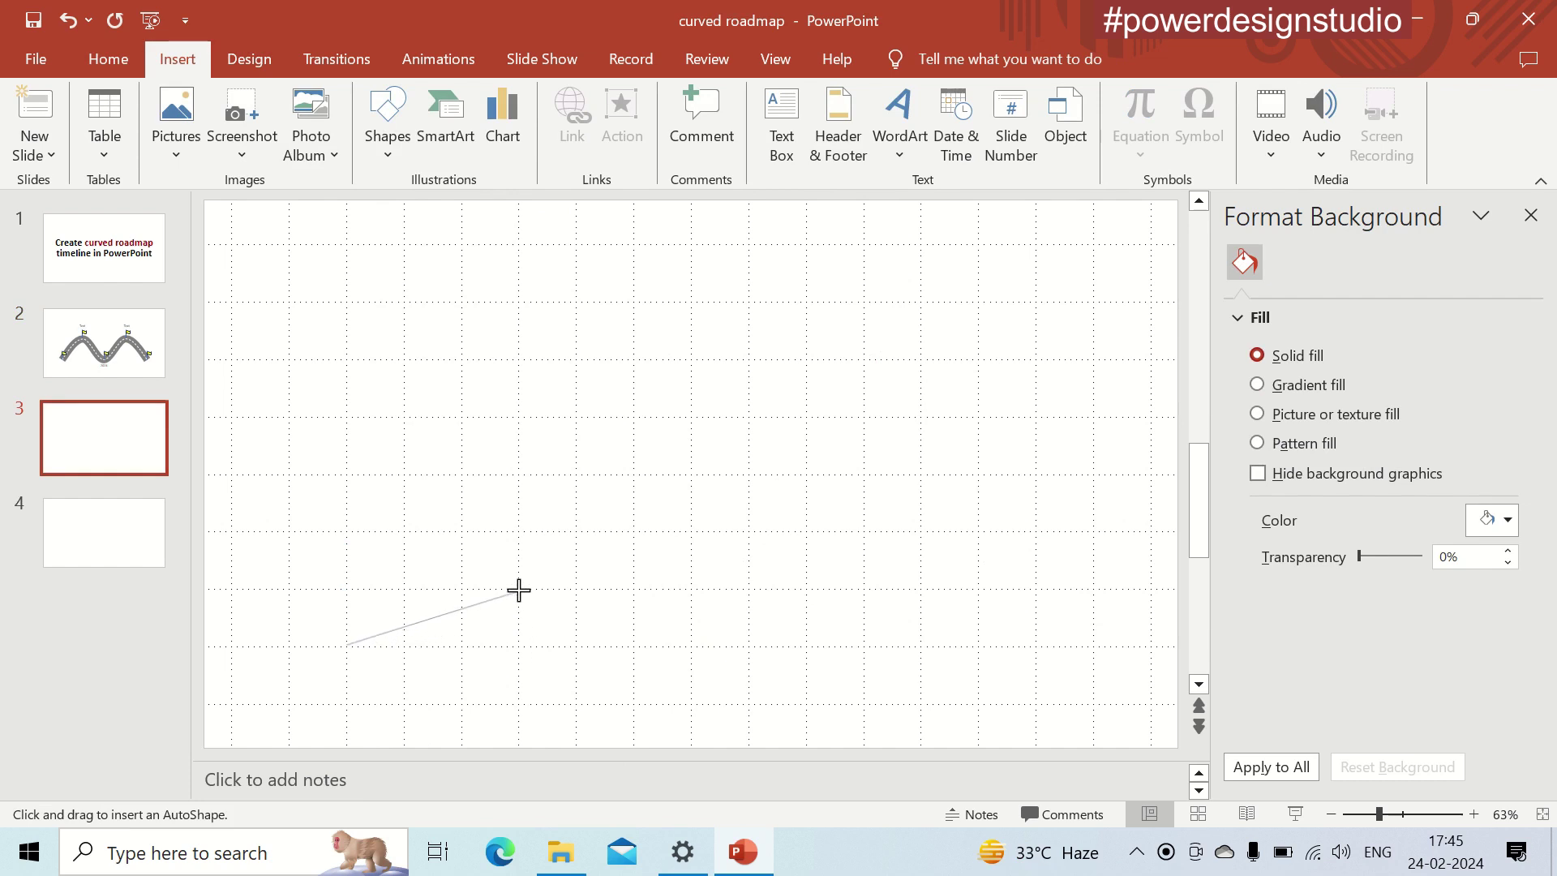
left_click(522, 560)
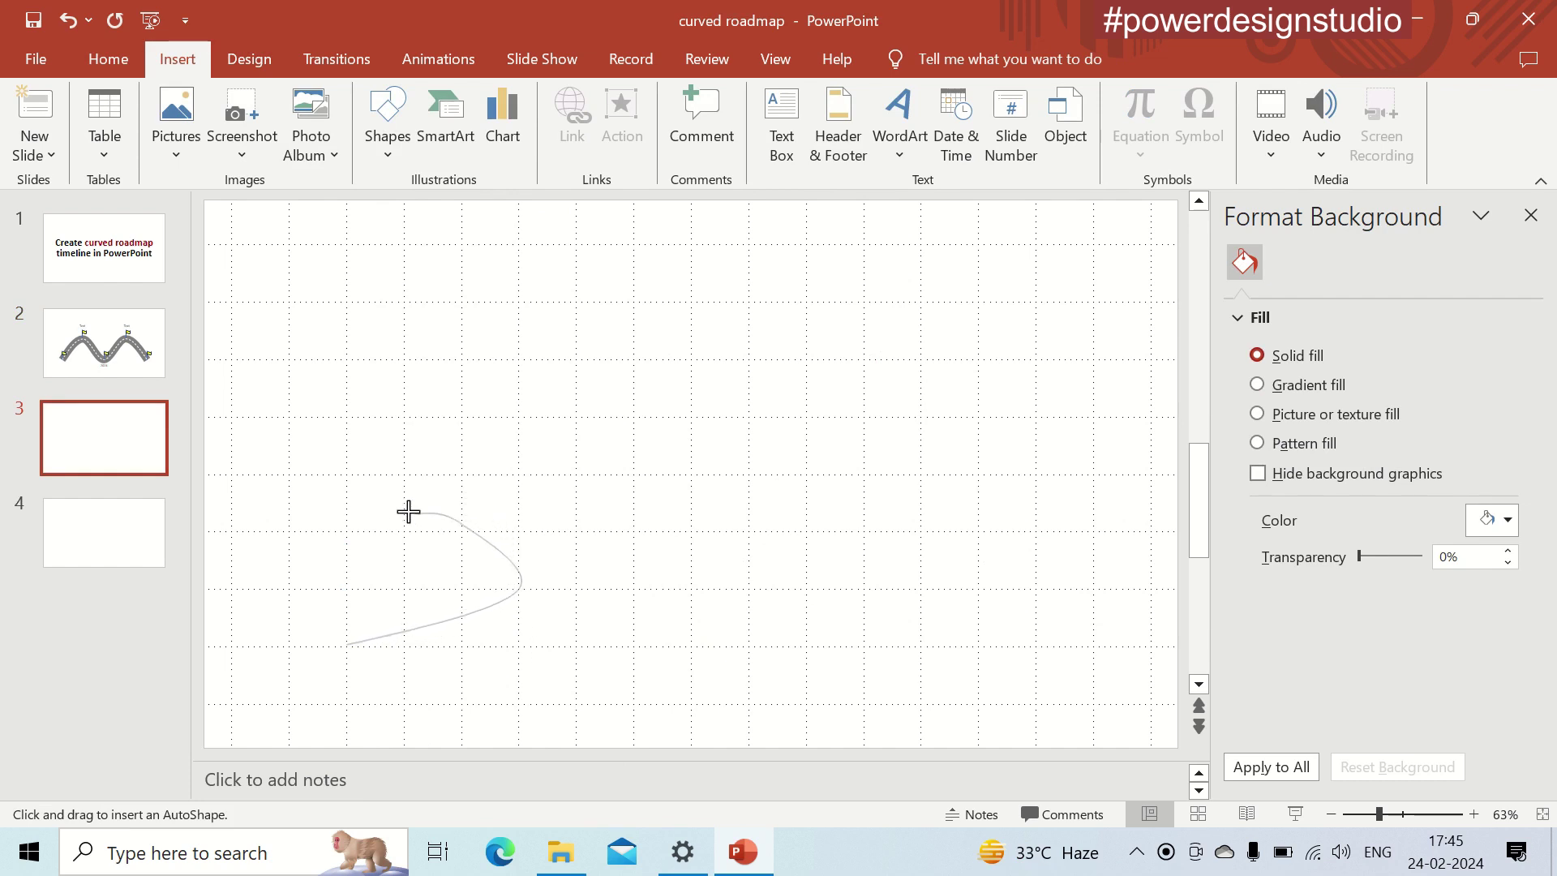
left_click(344, 425)
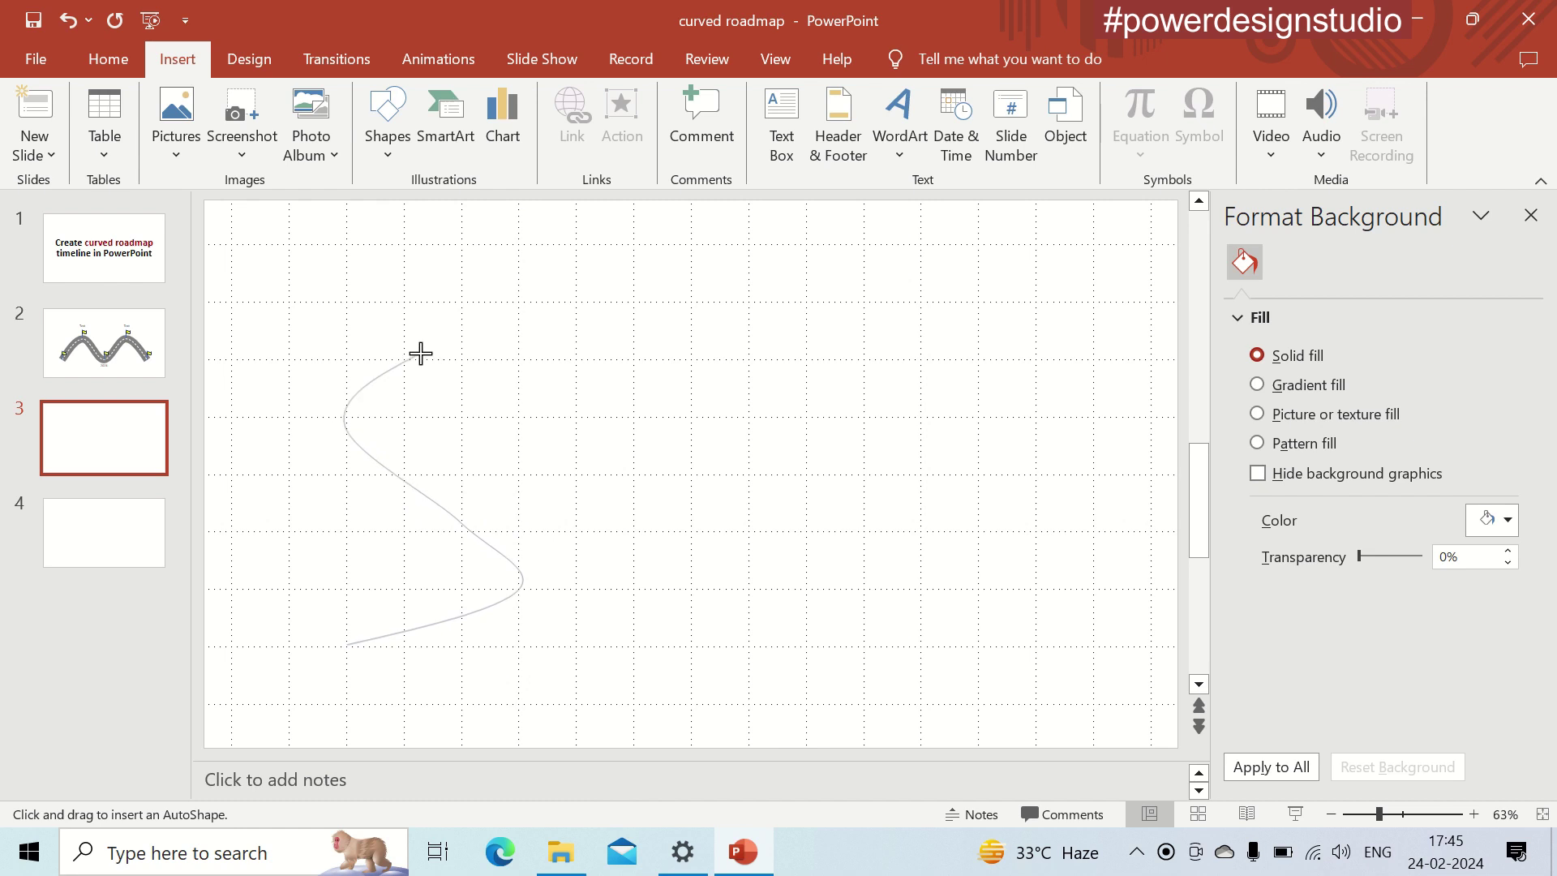
left_click(506, 306)
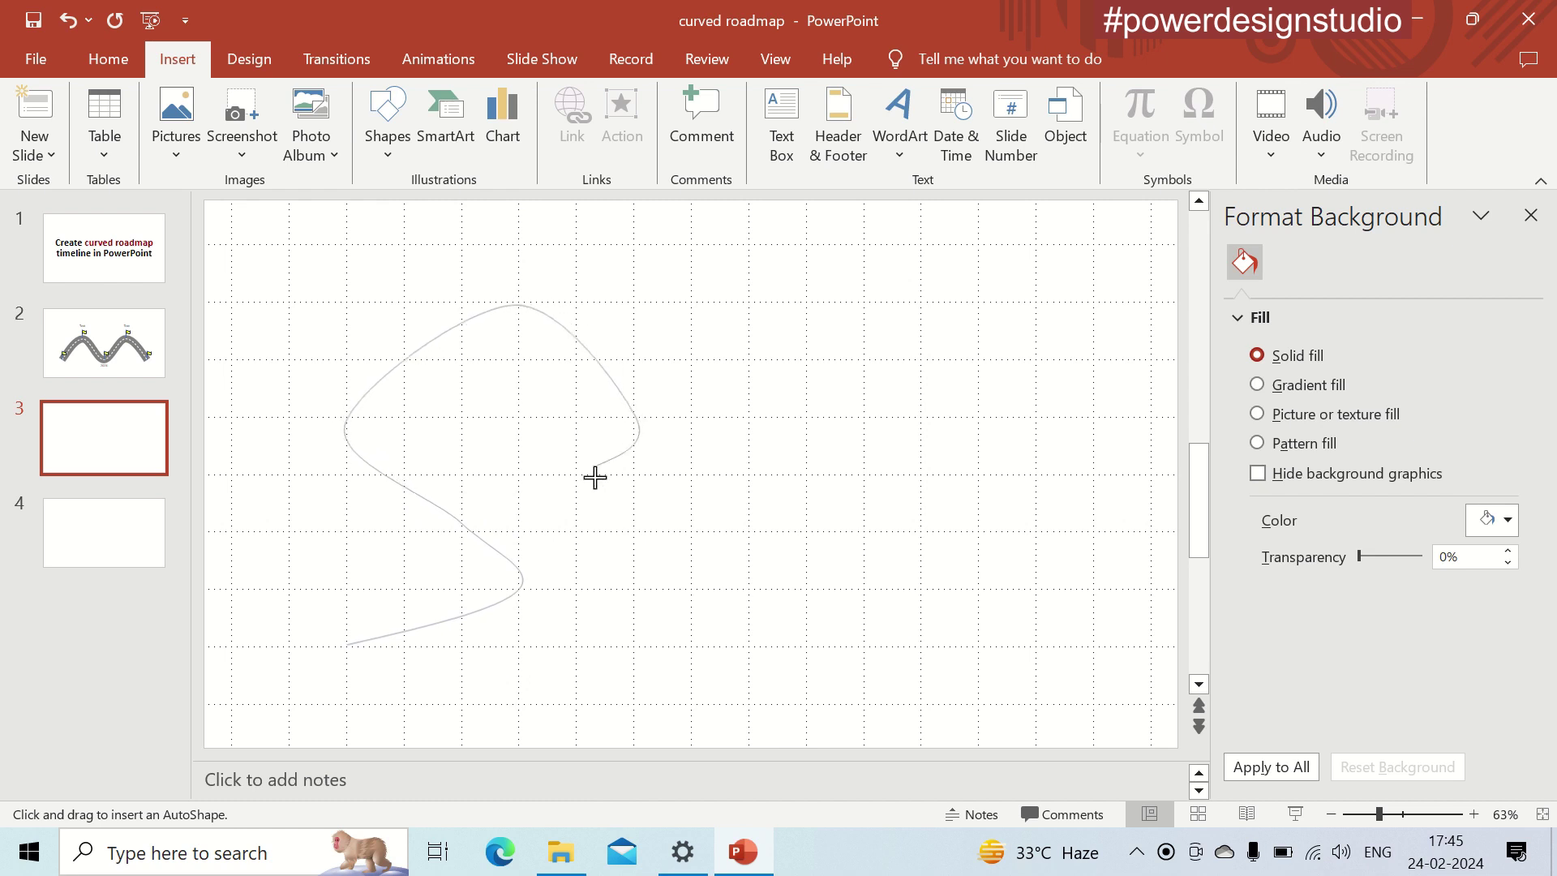
Step: Continue the curve through a trough, second peak and low bends, ending at the right side
left_click(636, 416)
left_click(805, 306)
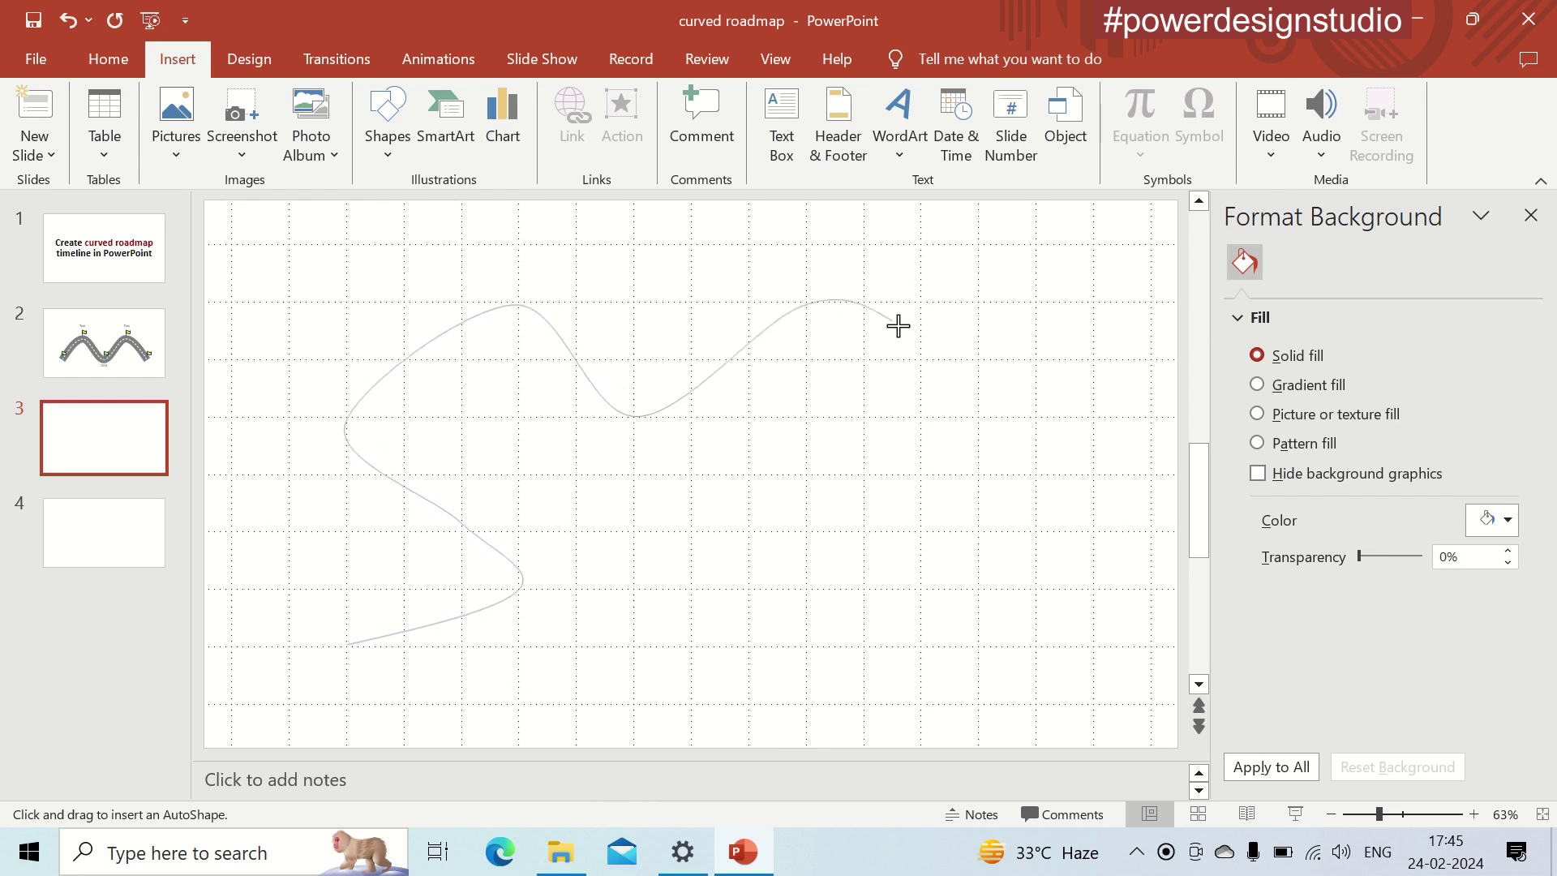
left_click(918, 413)
left_click(807, 516)
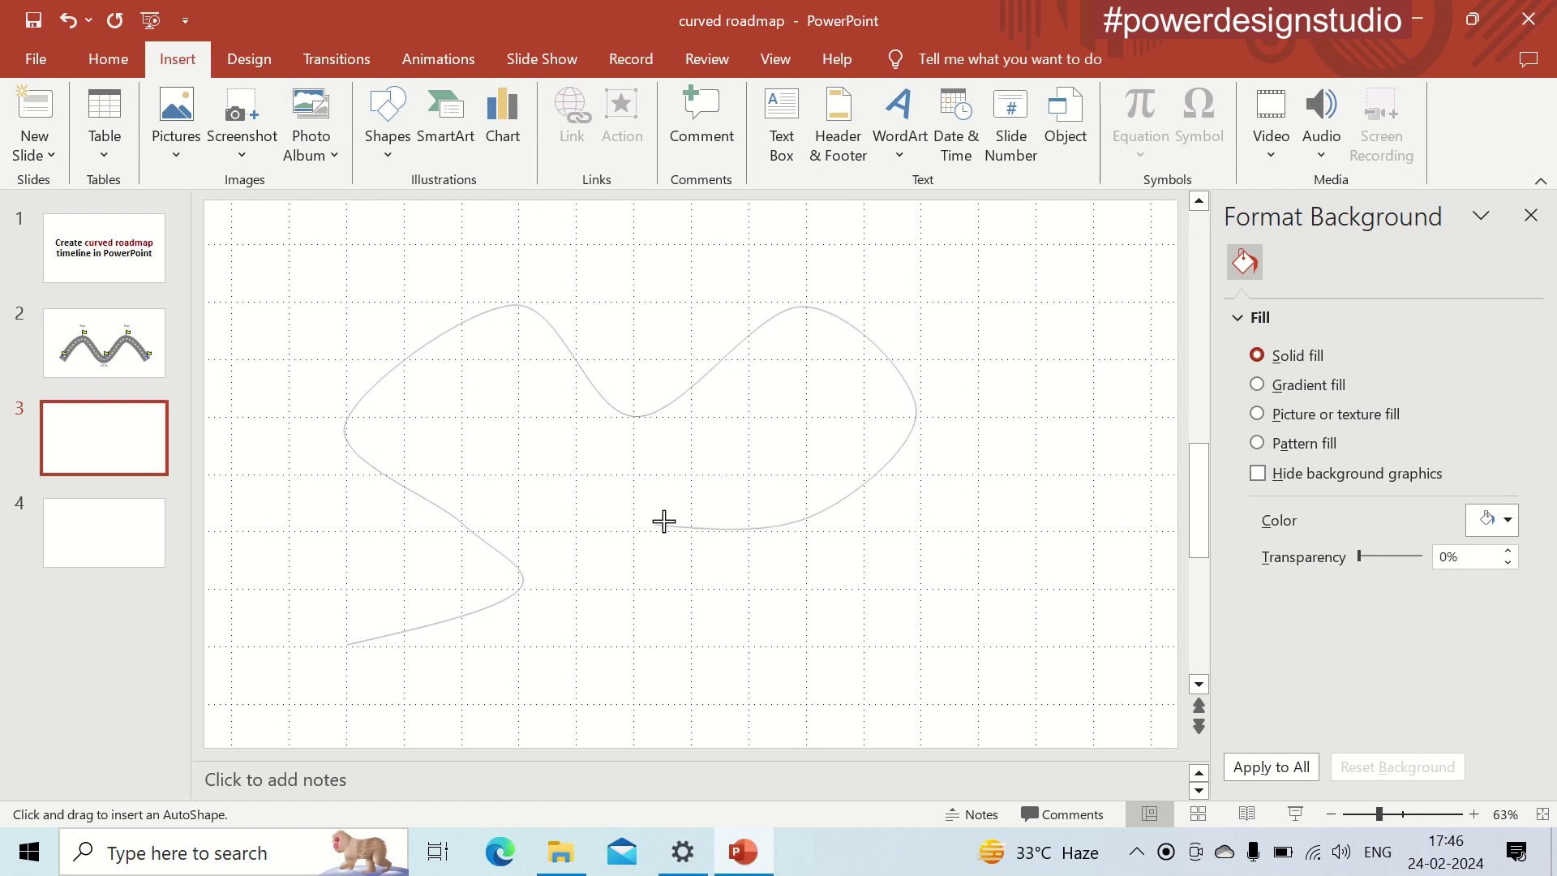
left_click(728, 586)
left_click(892, 666)
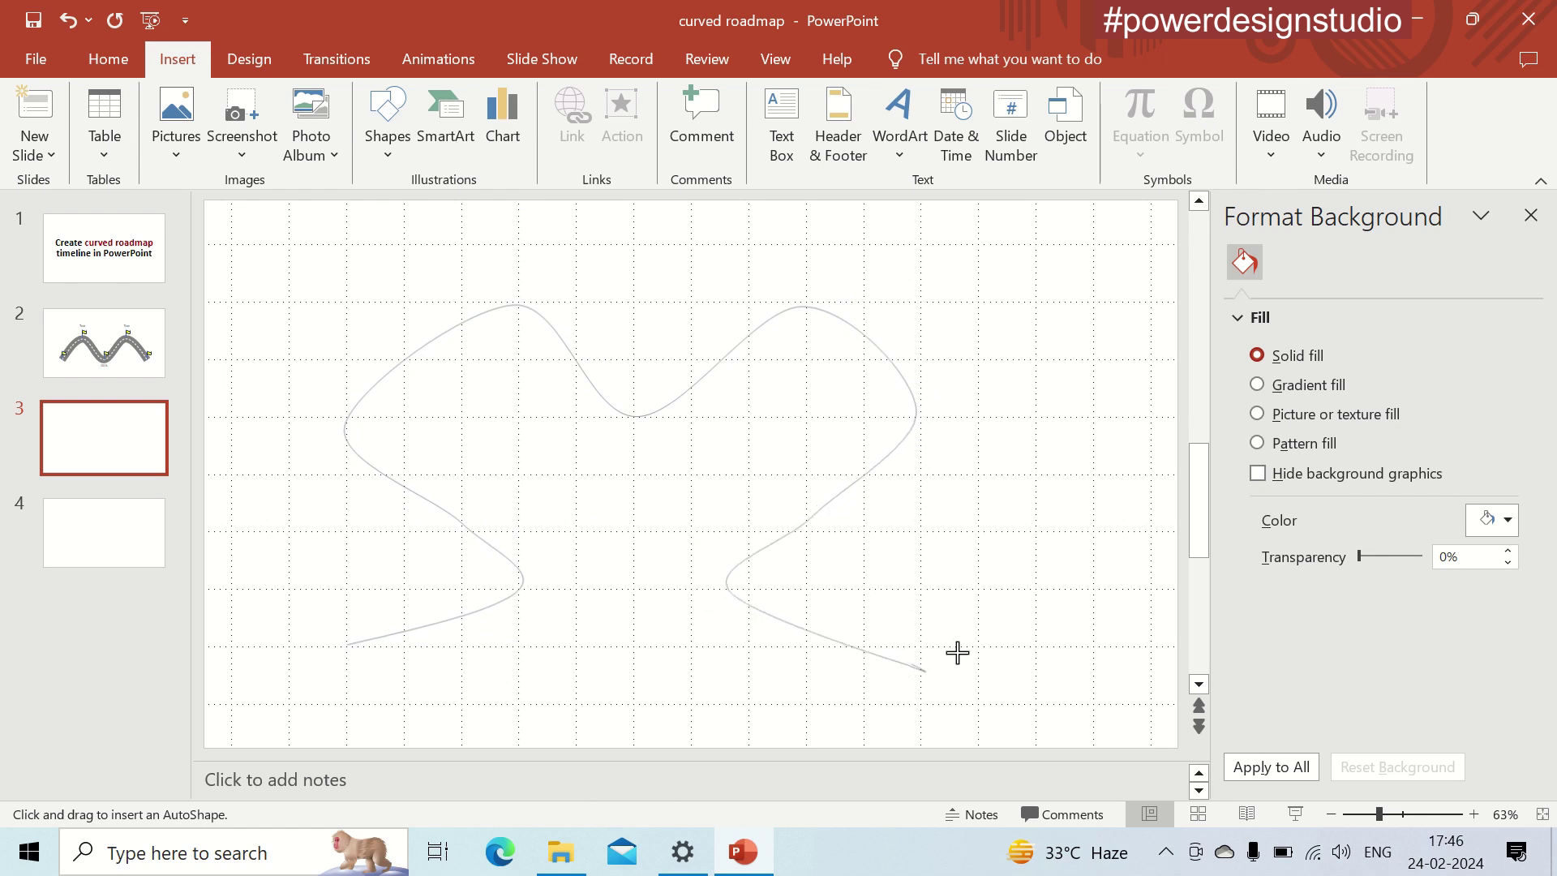
left_click(991, 529)
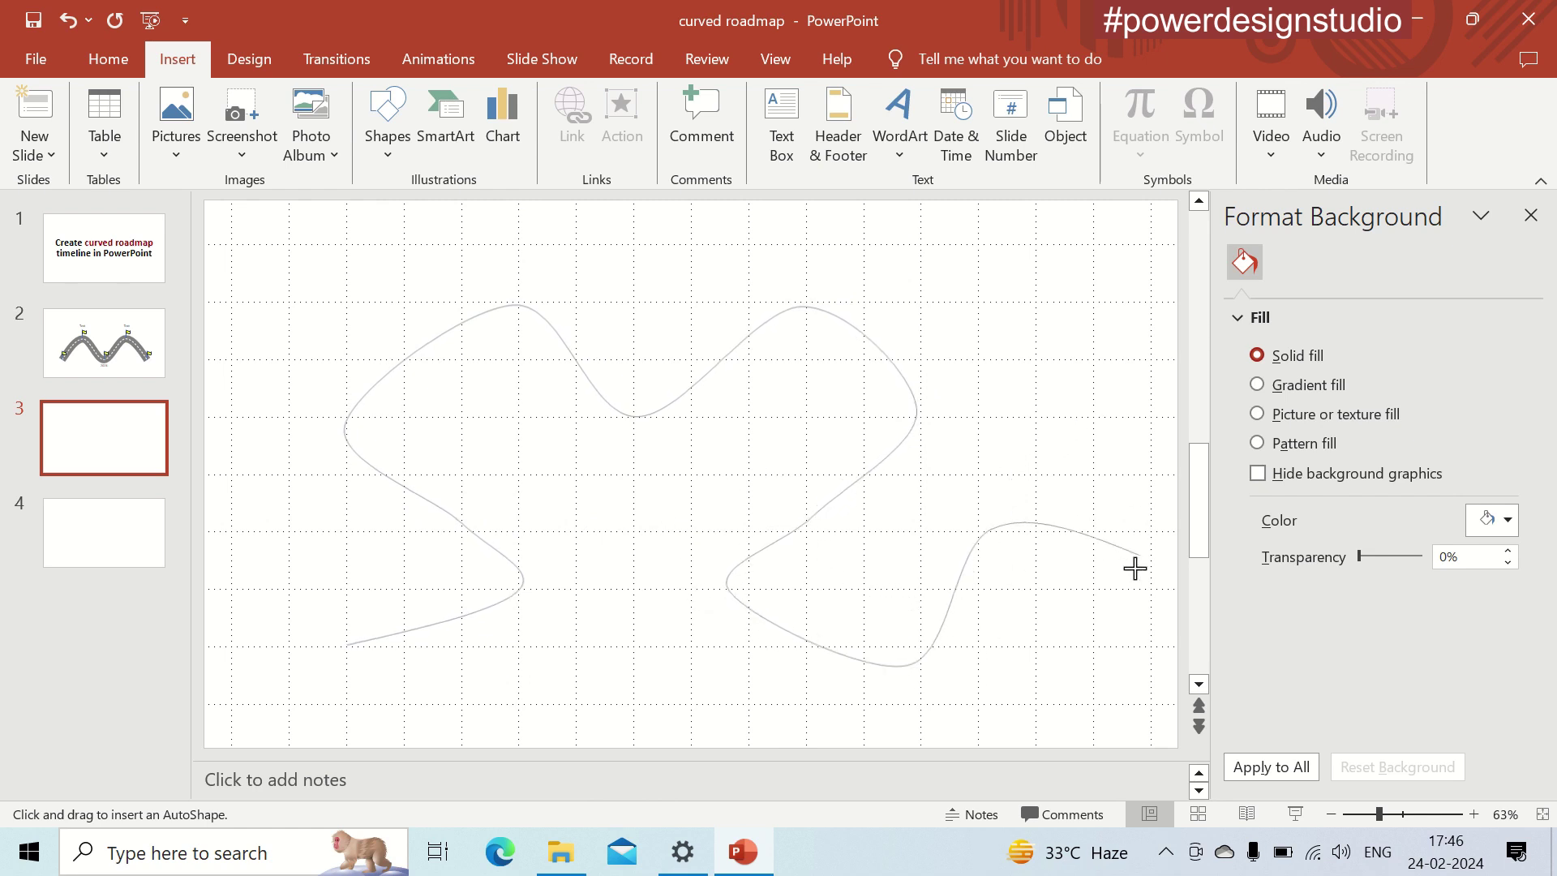
double_click(1115, 533)
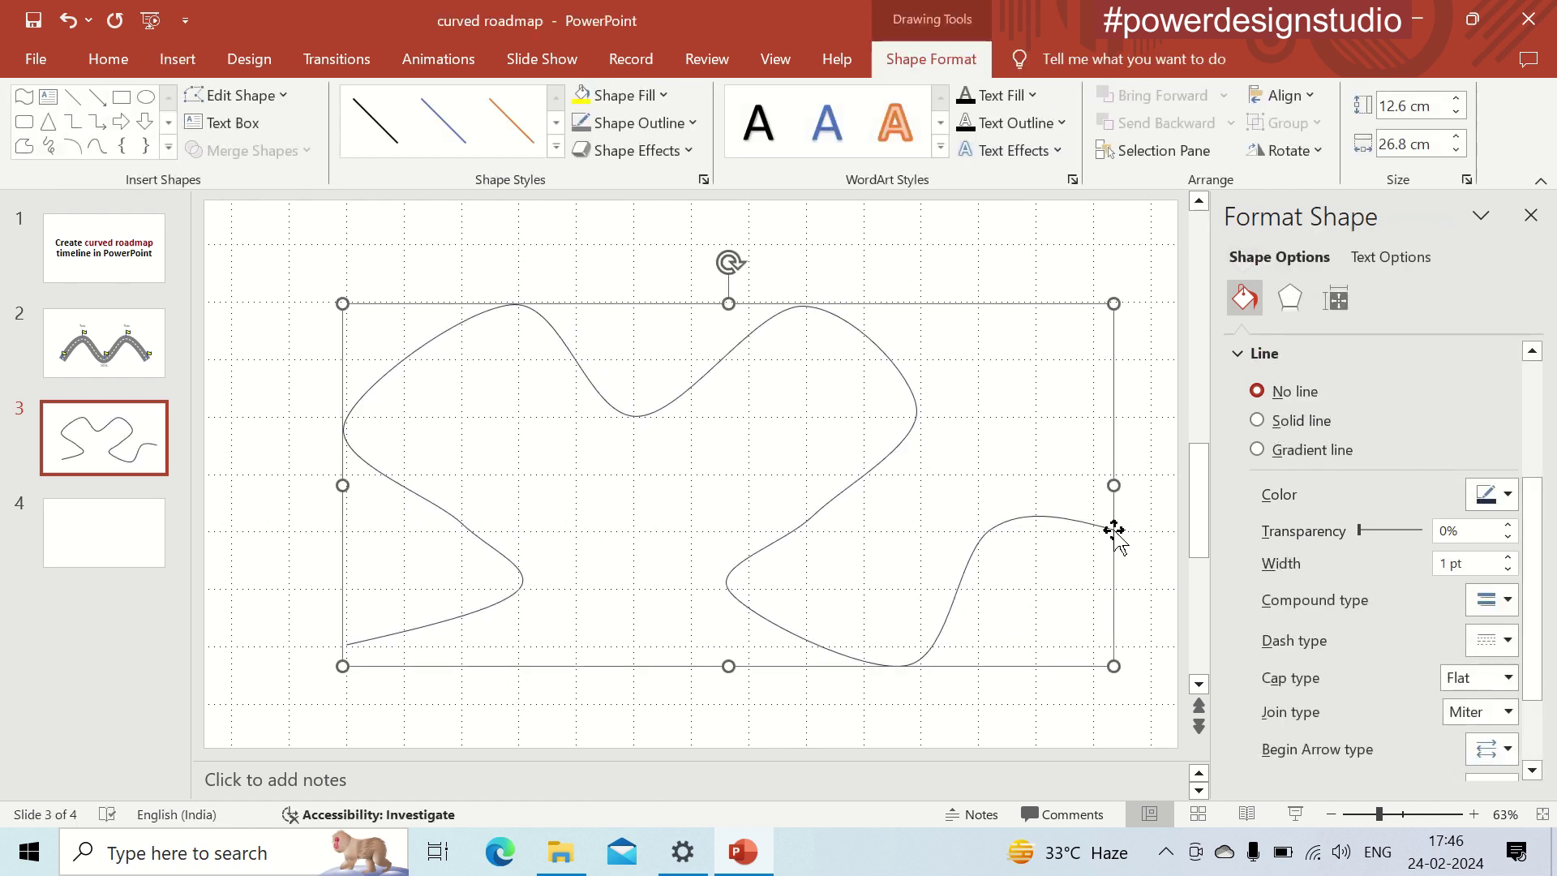
Step: Duplicate the curve and nudge the copy up and left with the arrow keys
key("ctrl+d")
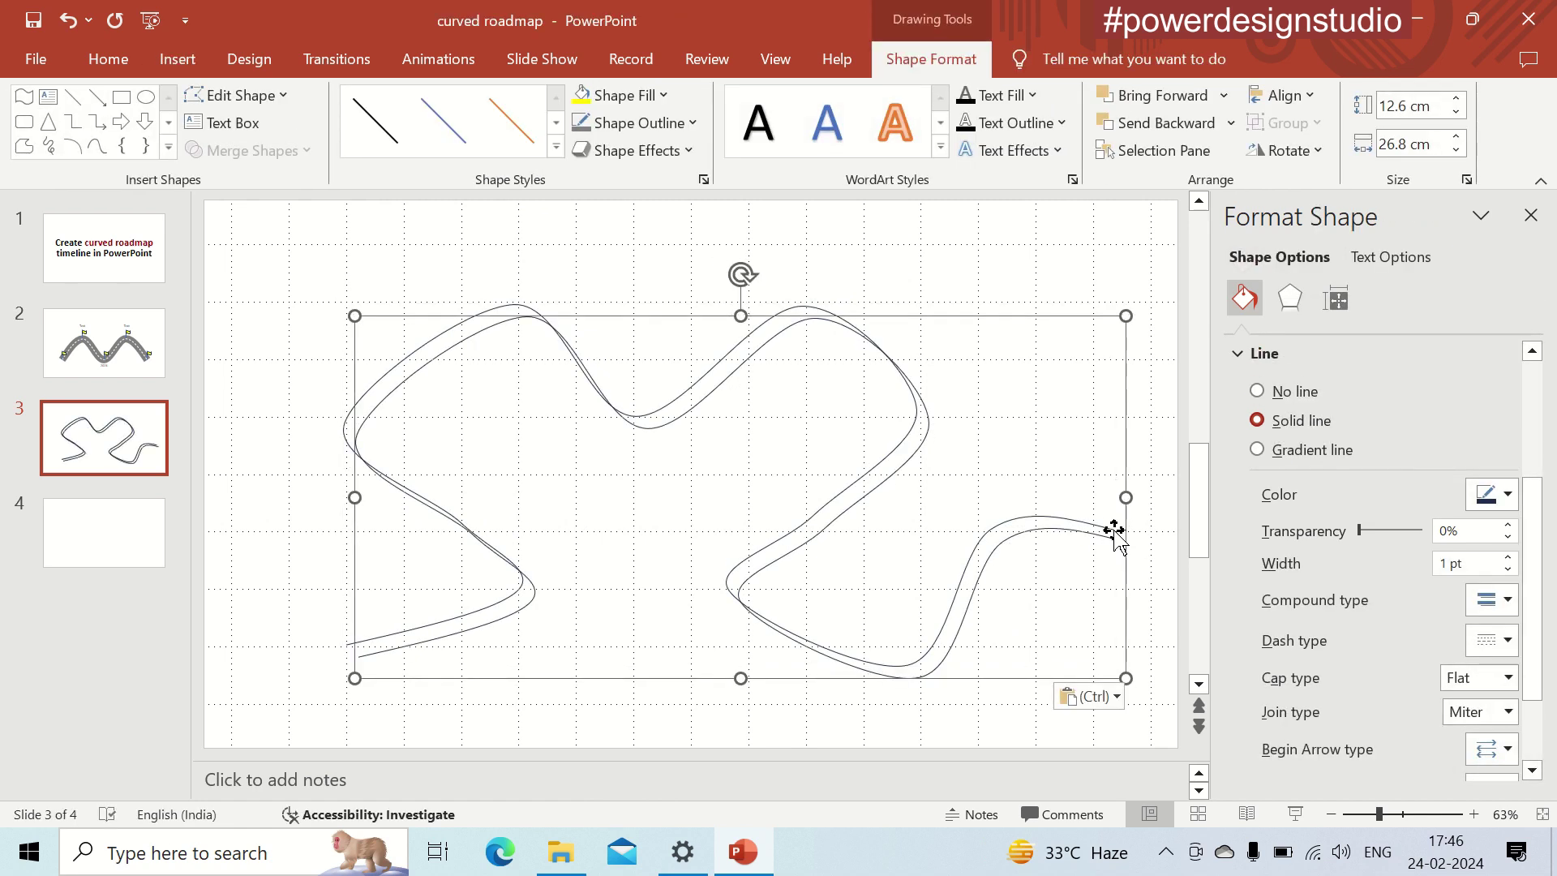
key("Up")
key("Left")
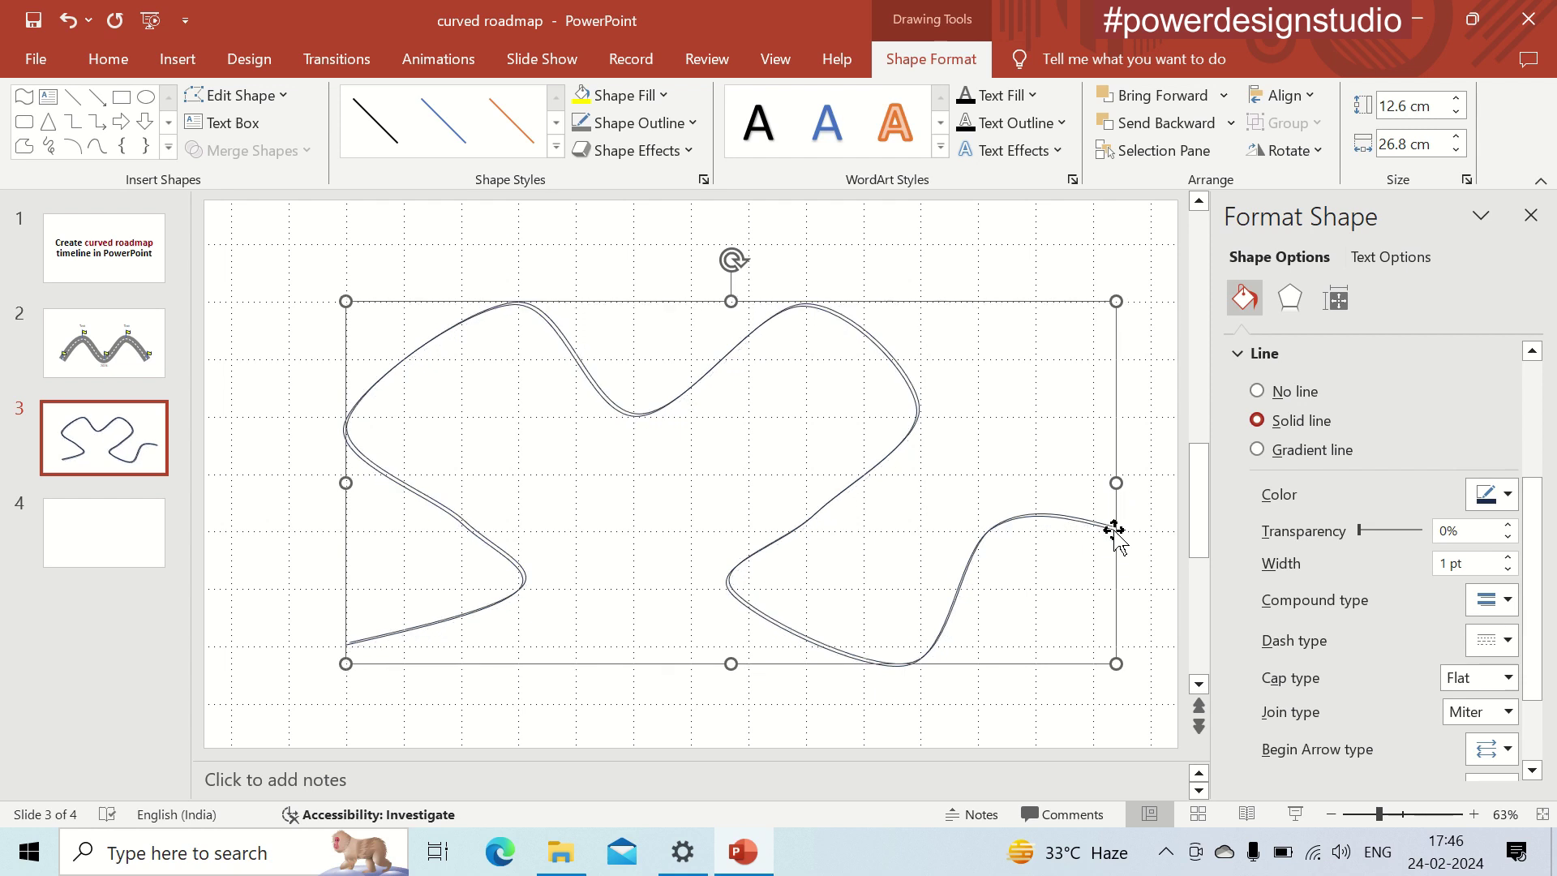
key("Up")
key("Up")
key("Up")
key("Up")
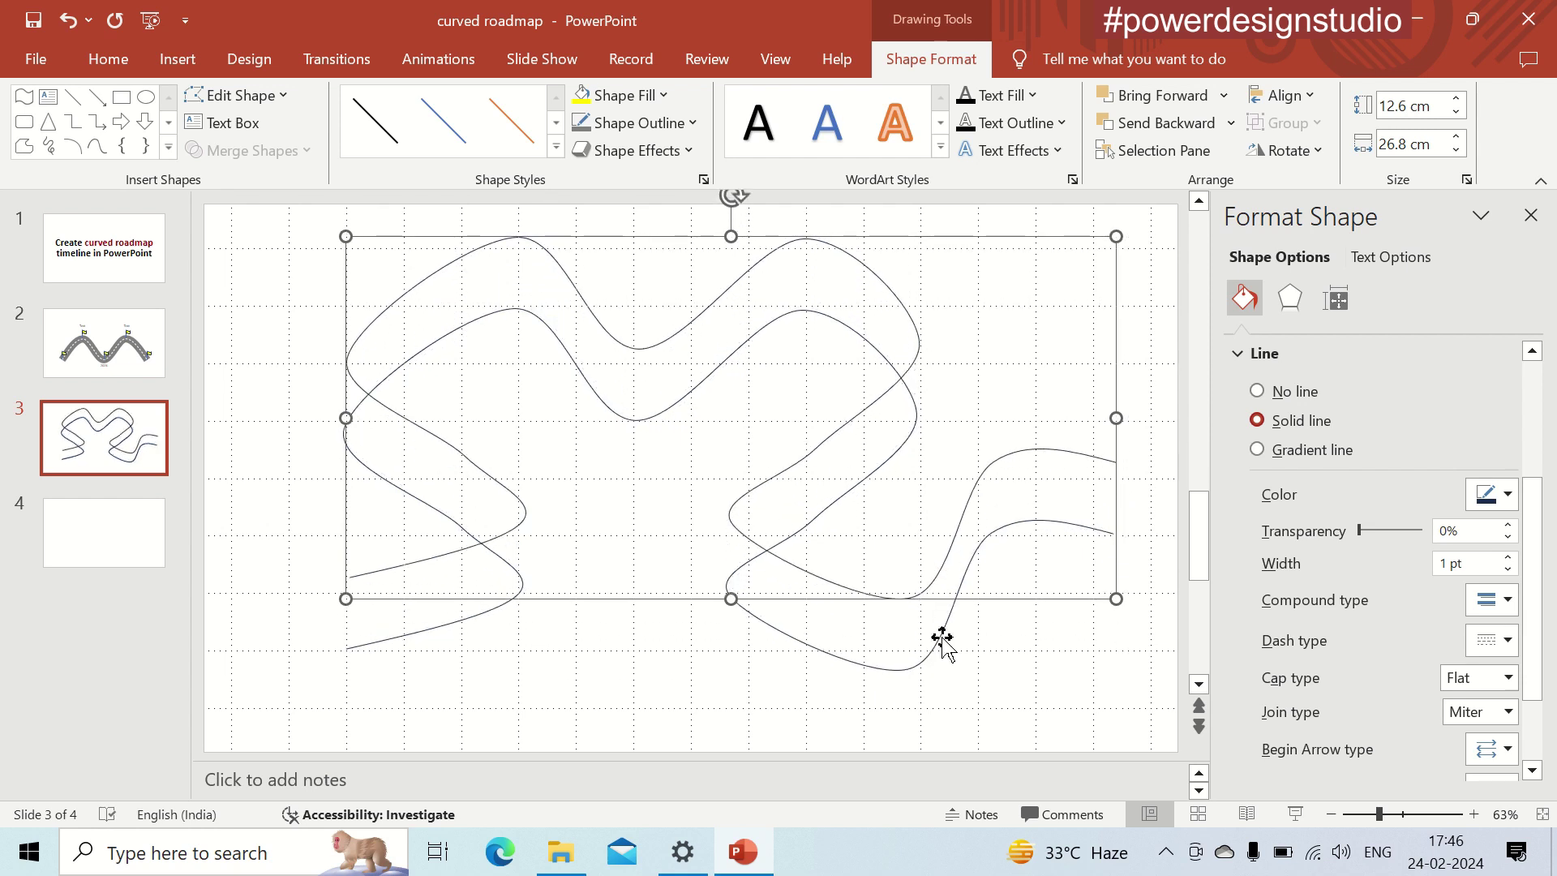
Step: Give the lower curve a 50 pt line width in dark grey
left_click(940, 643)
left_click(1477, 566)
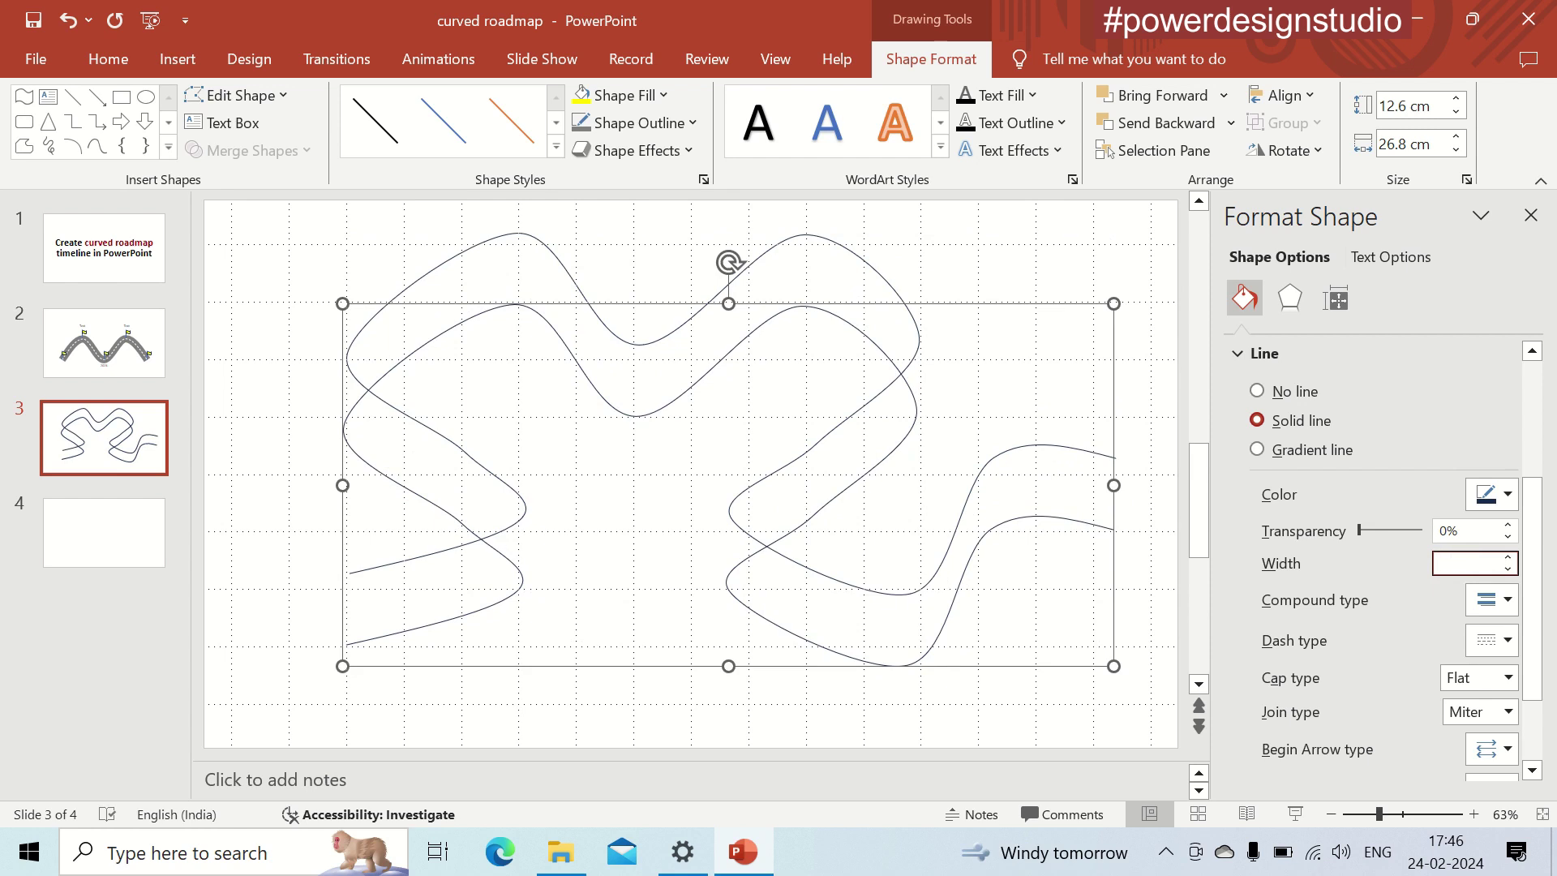
type("50")
key("Return")
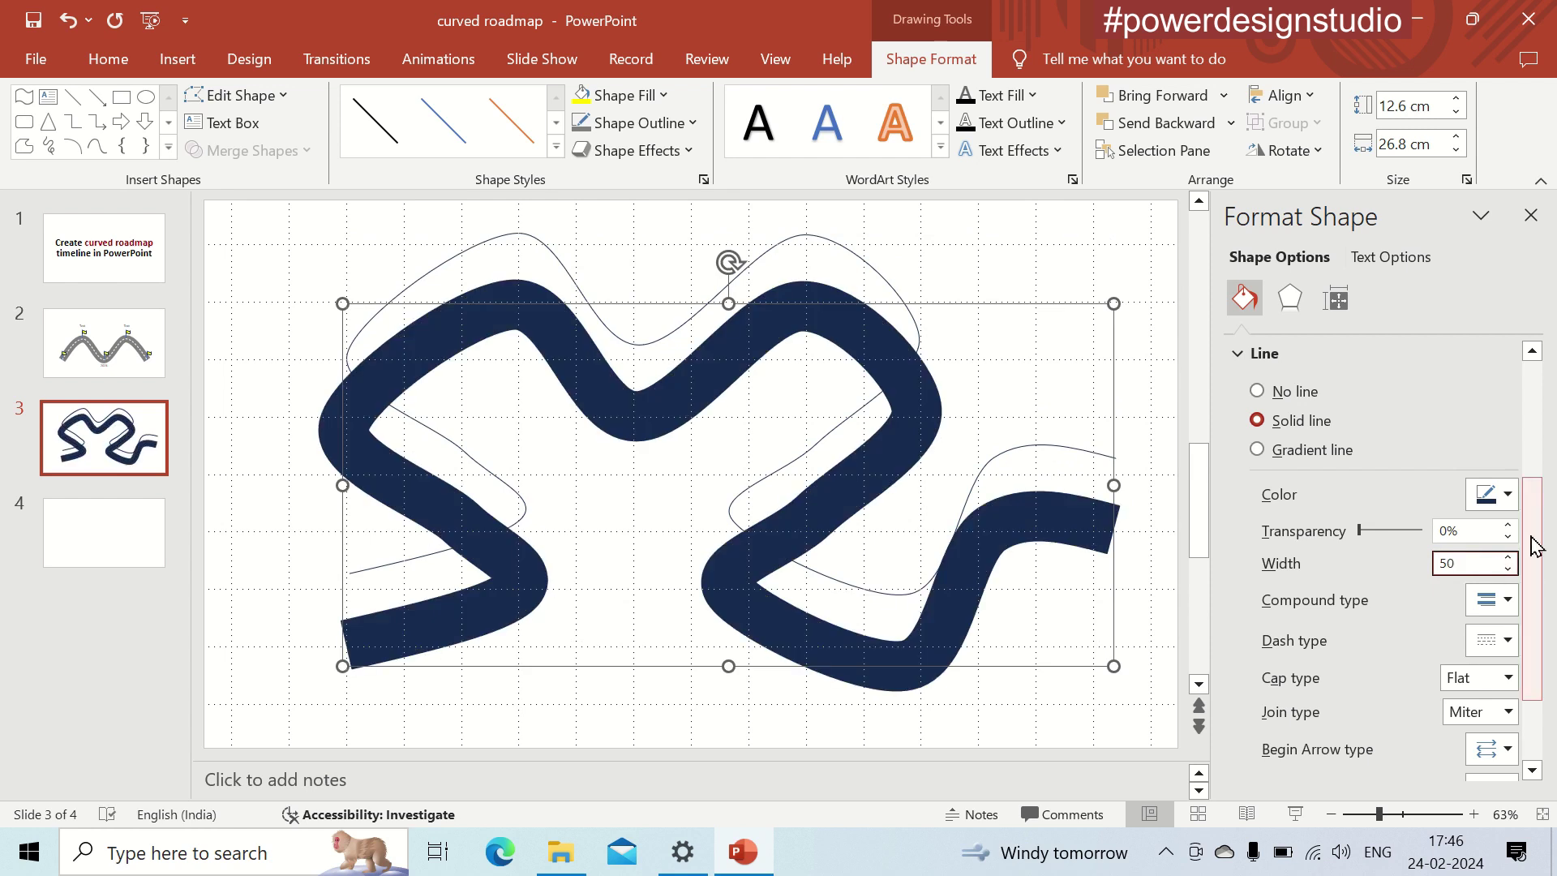
left_click(1510, 496)
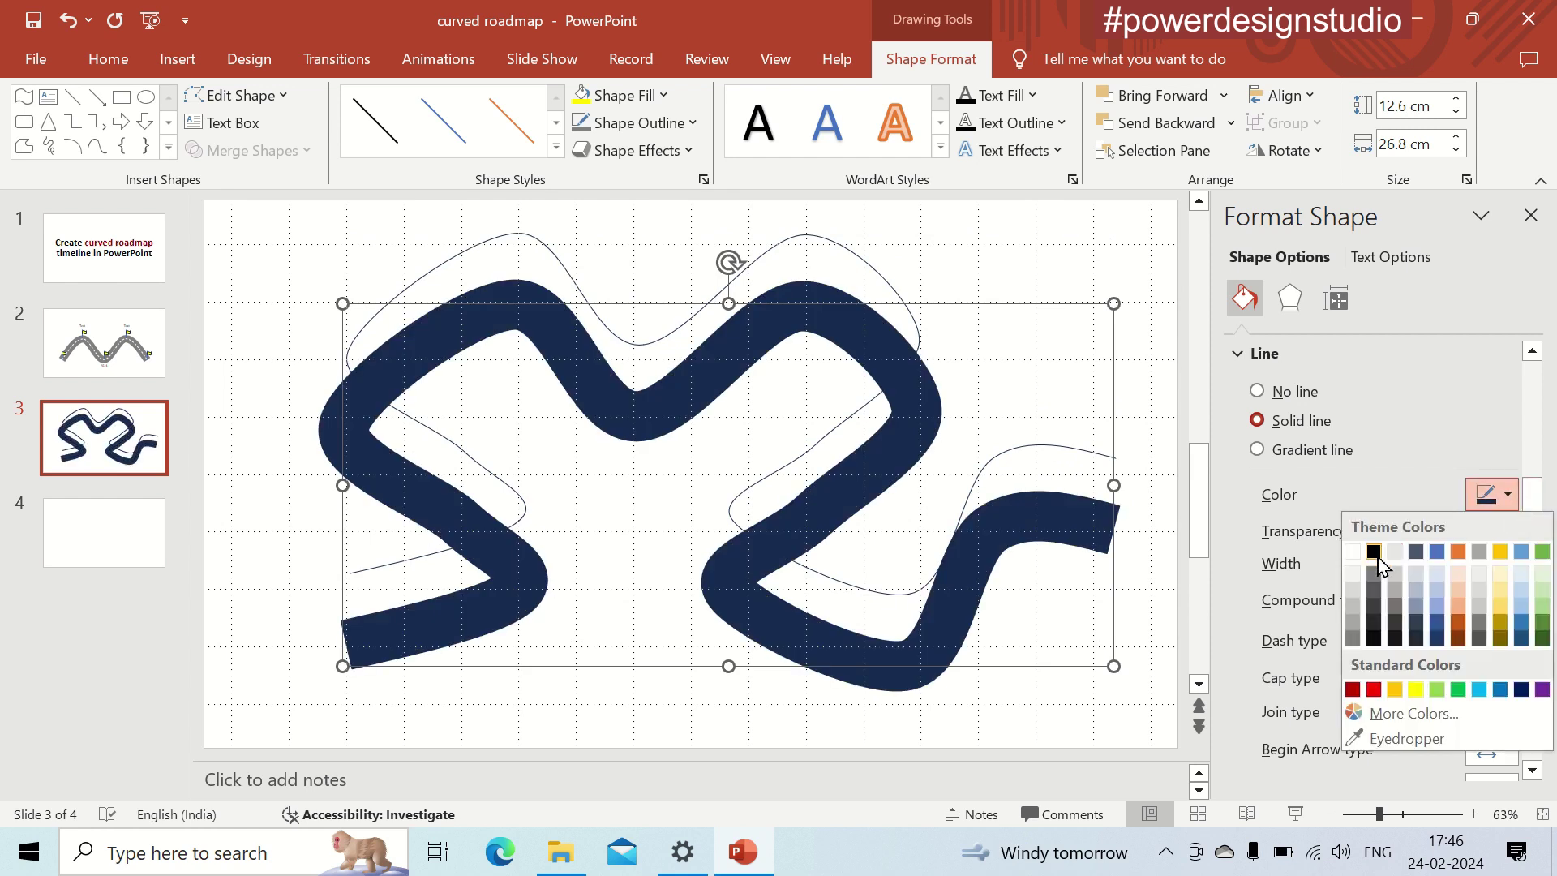
left_click(1395, 626)
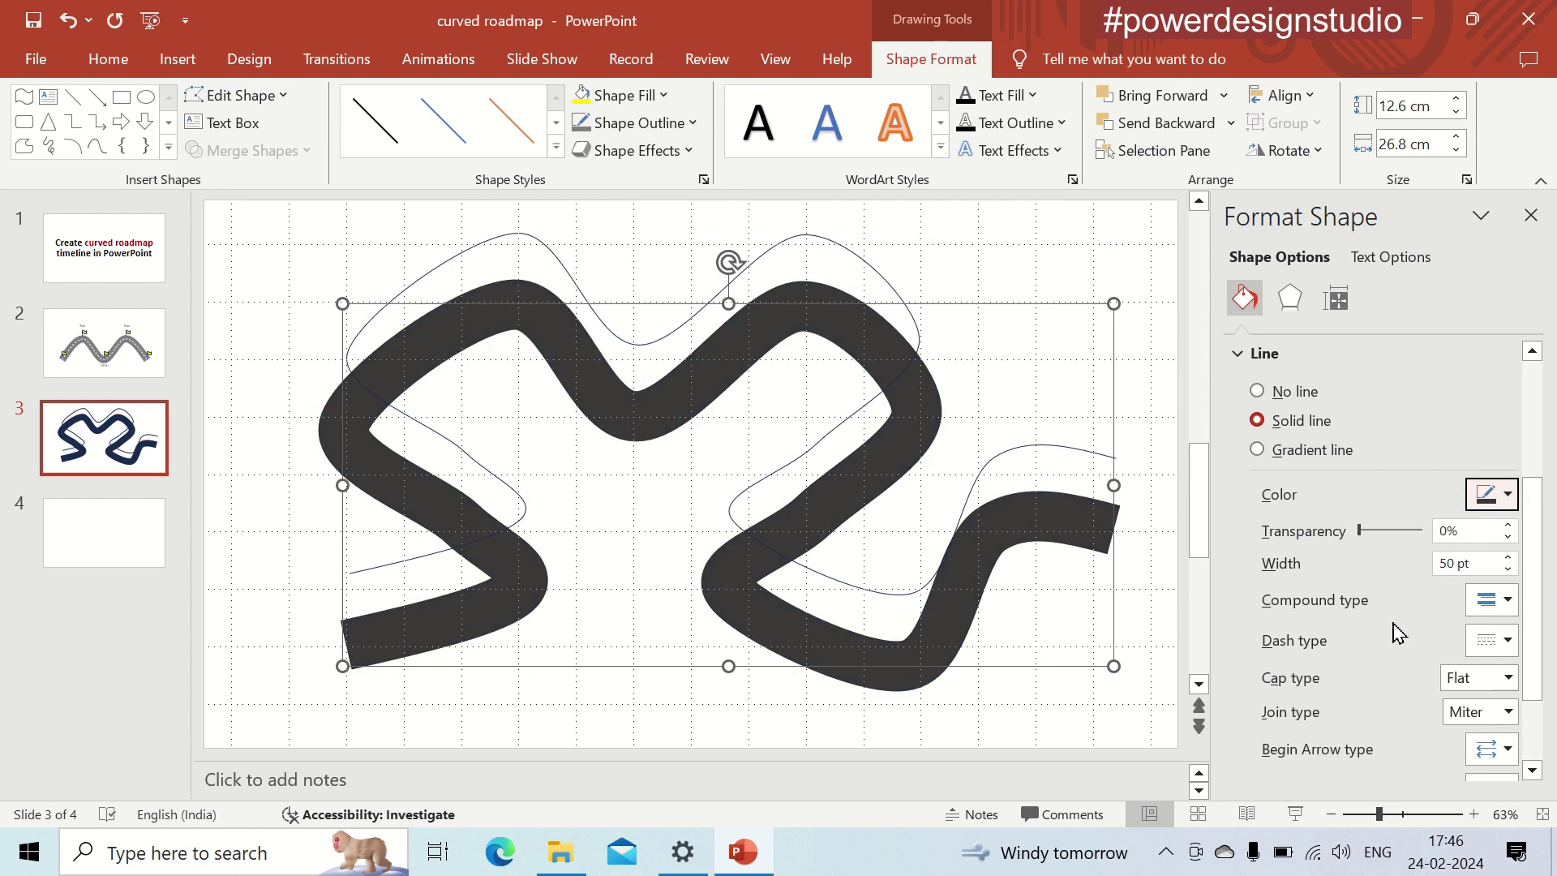
Step: Make the thin curve a white 2.5 pt line
left_click(881, 277)
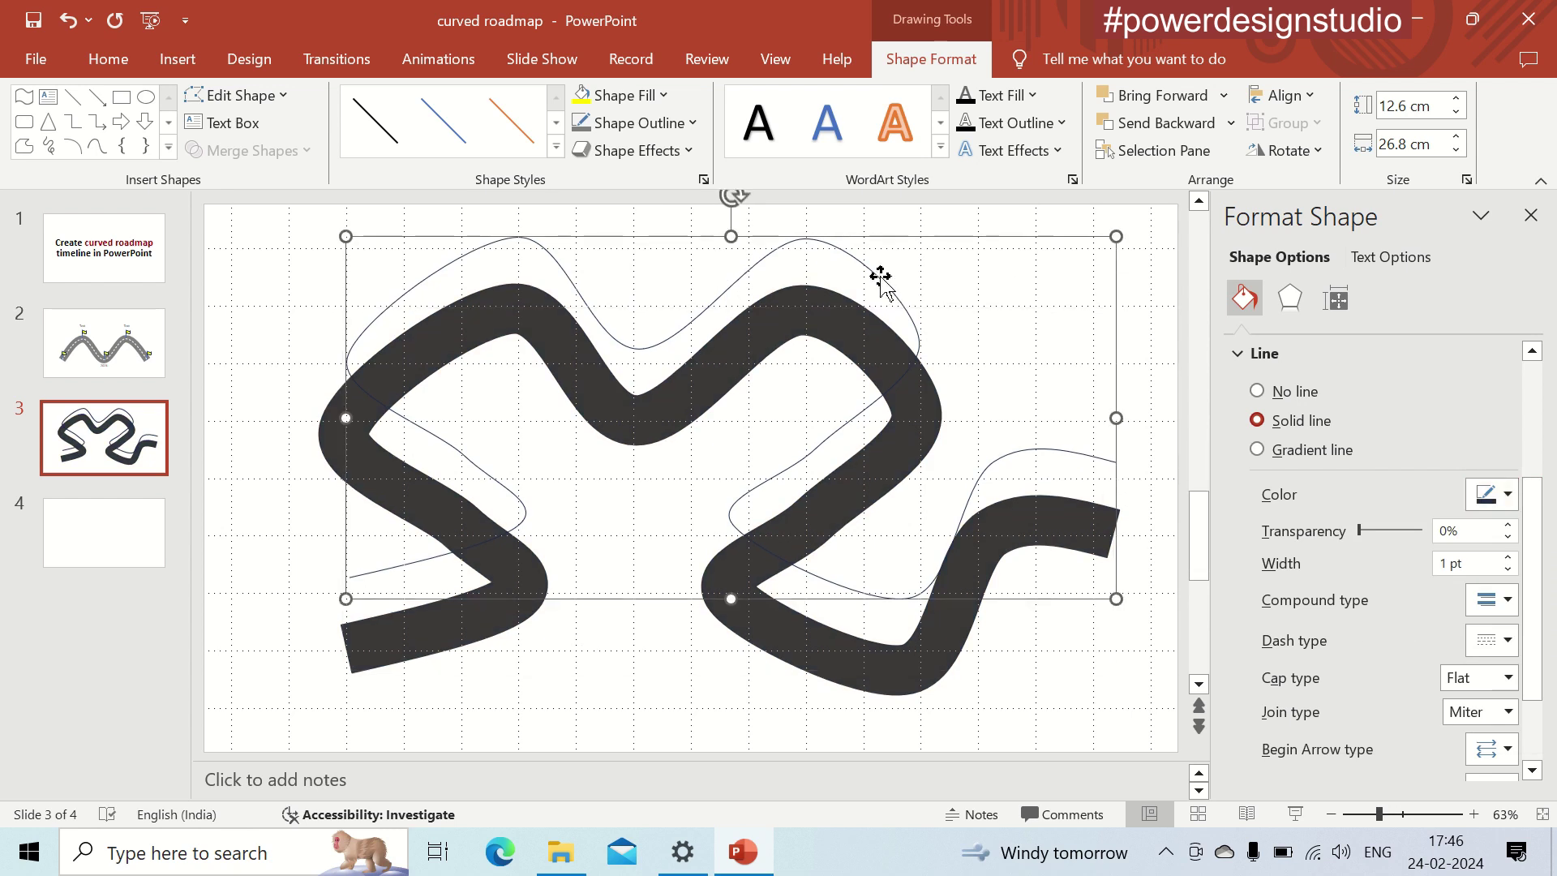
left_click(1508, 497)
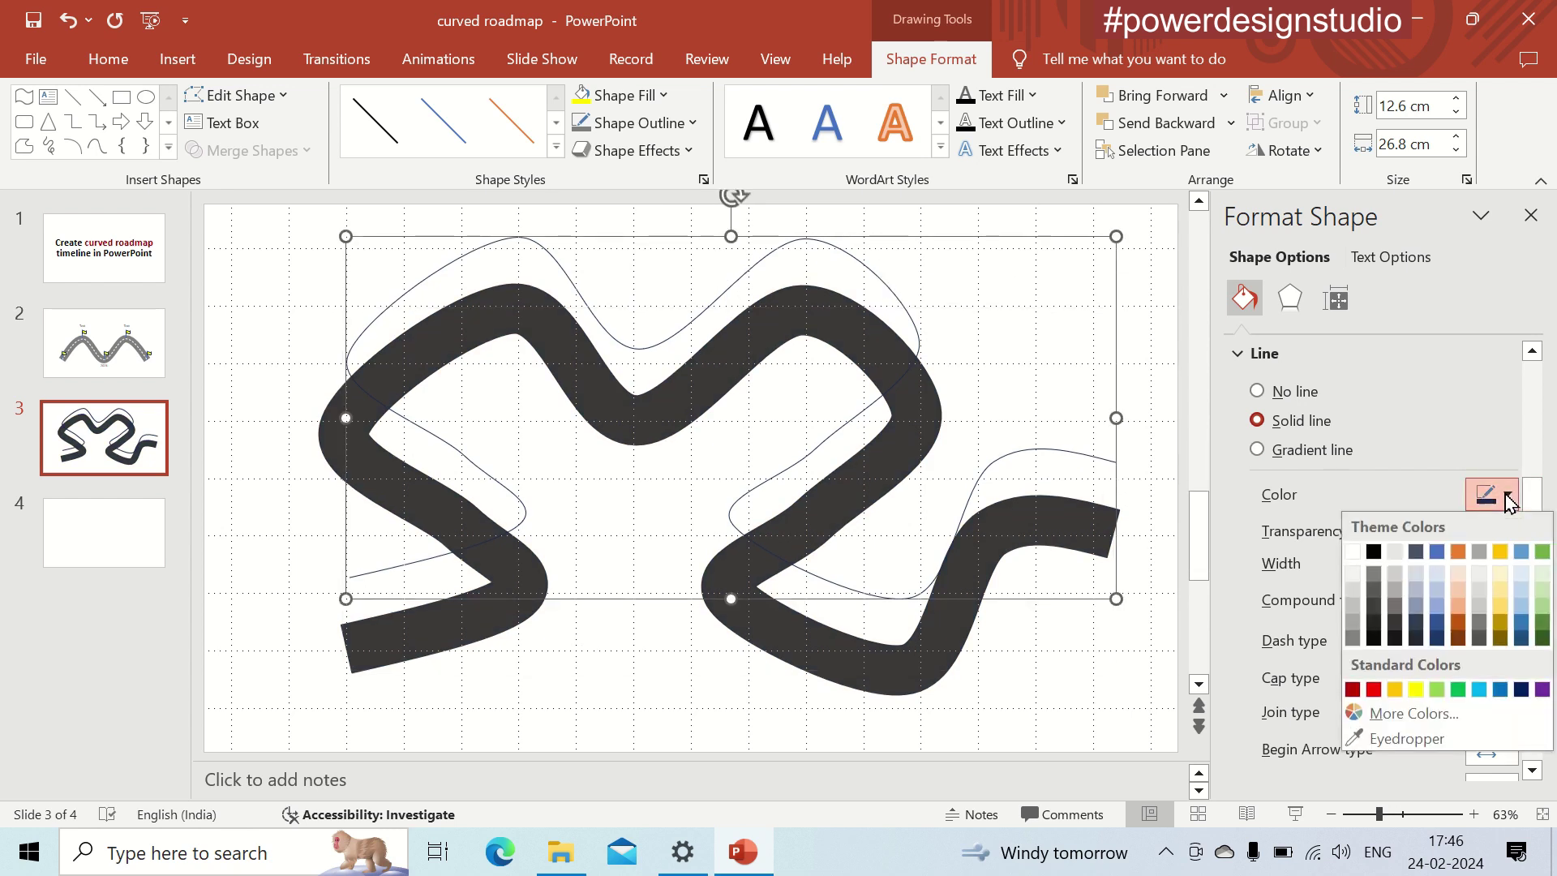
left_click(1353, 553)
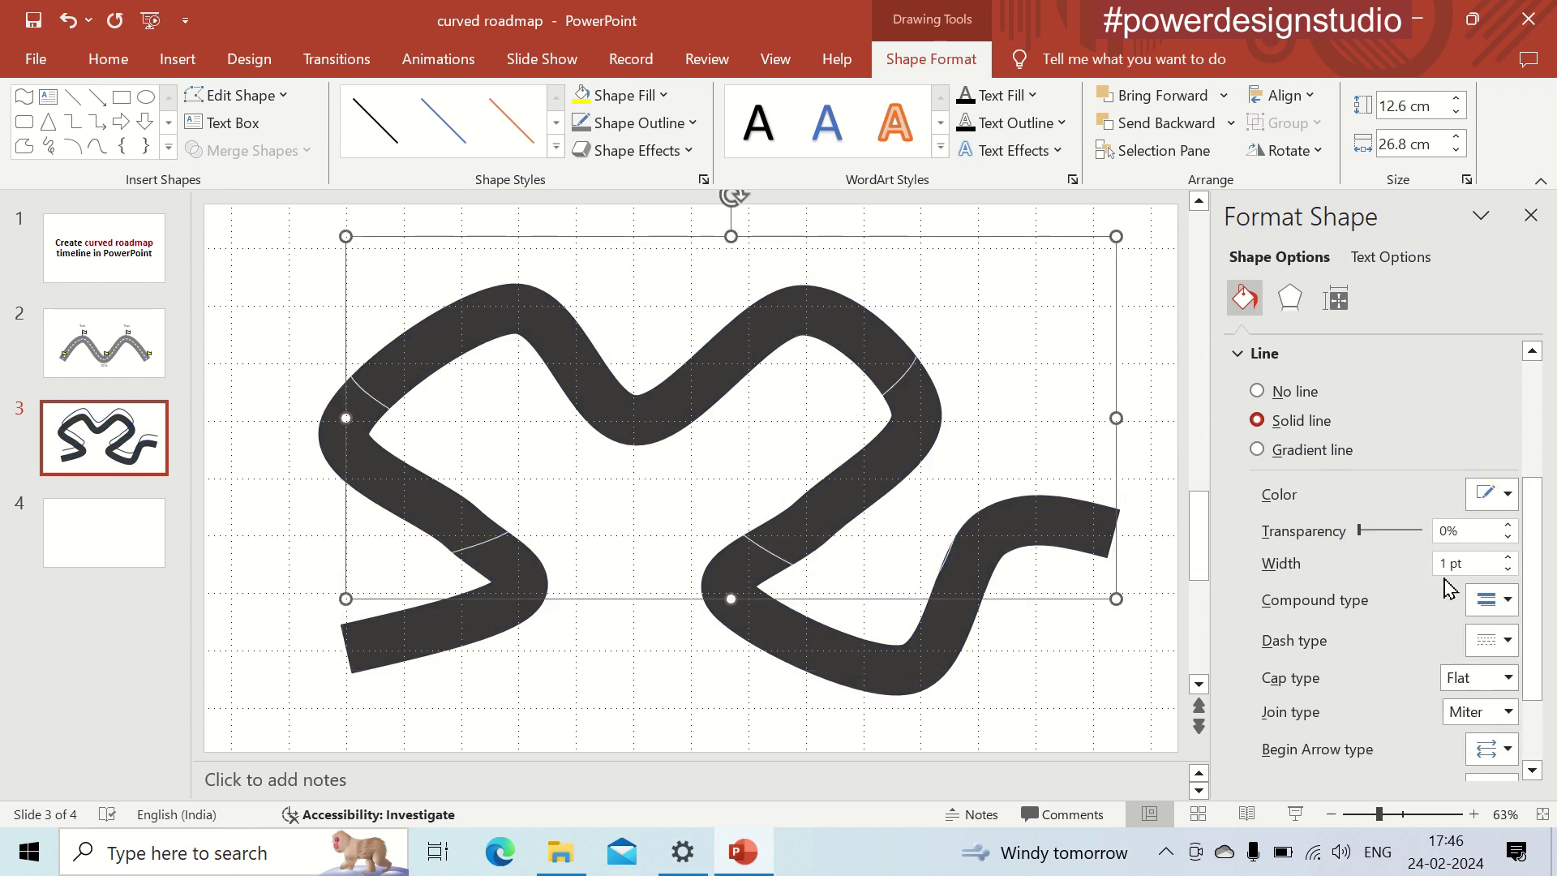
left_click(1510, 558)
left_click(1509, 558)
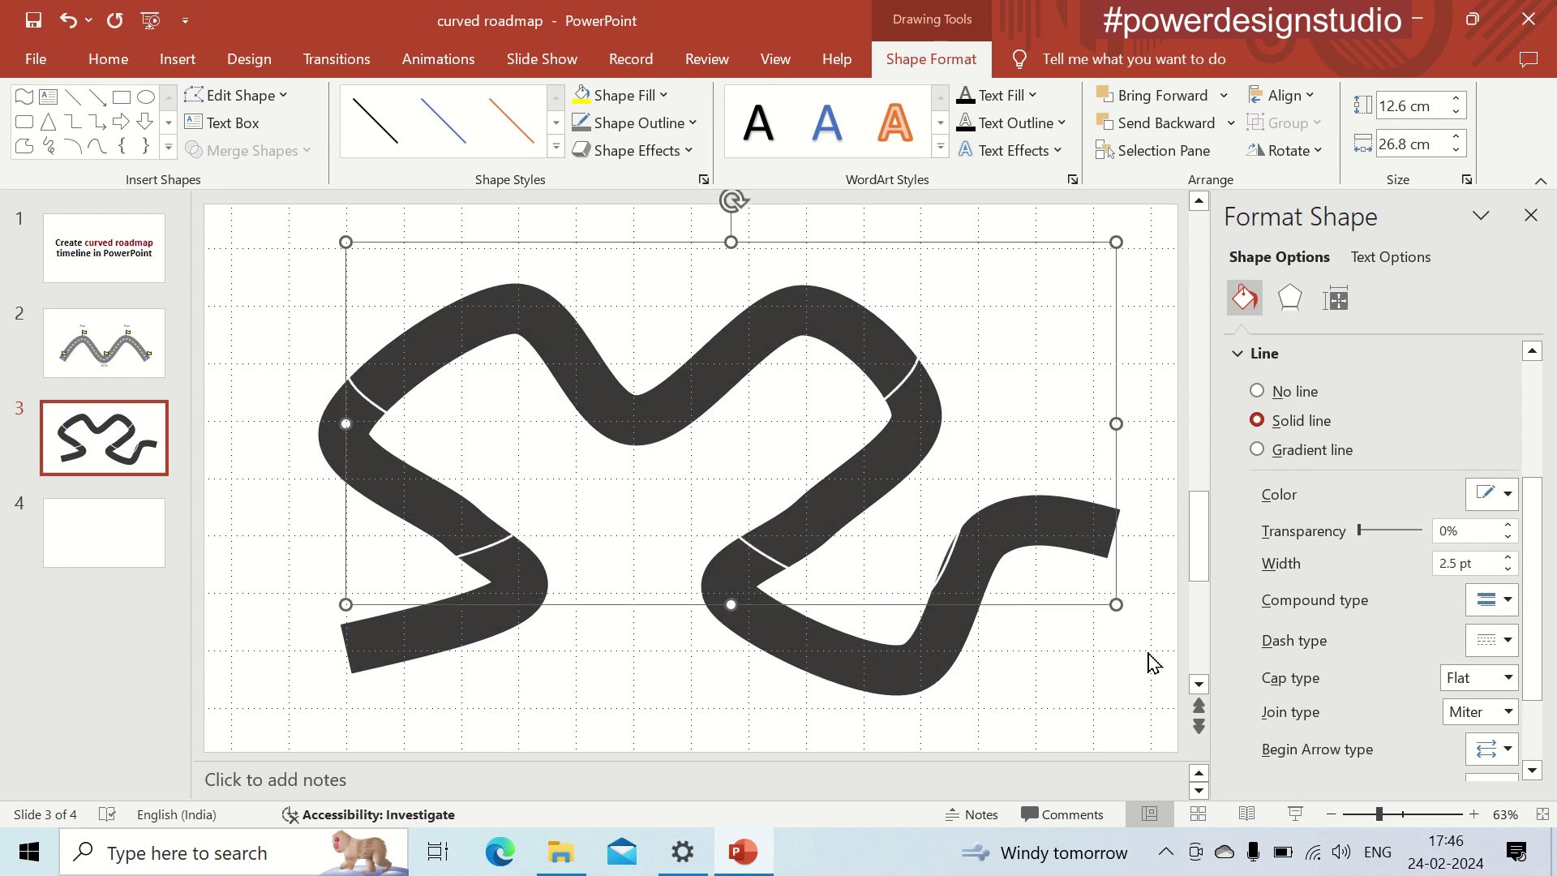
Step: Nudge the white line down onto the road's middle and give it a dashed style
key("Down")
key("Down")
key("Down")
key("Down")
key("Down")
key("Down")
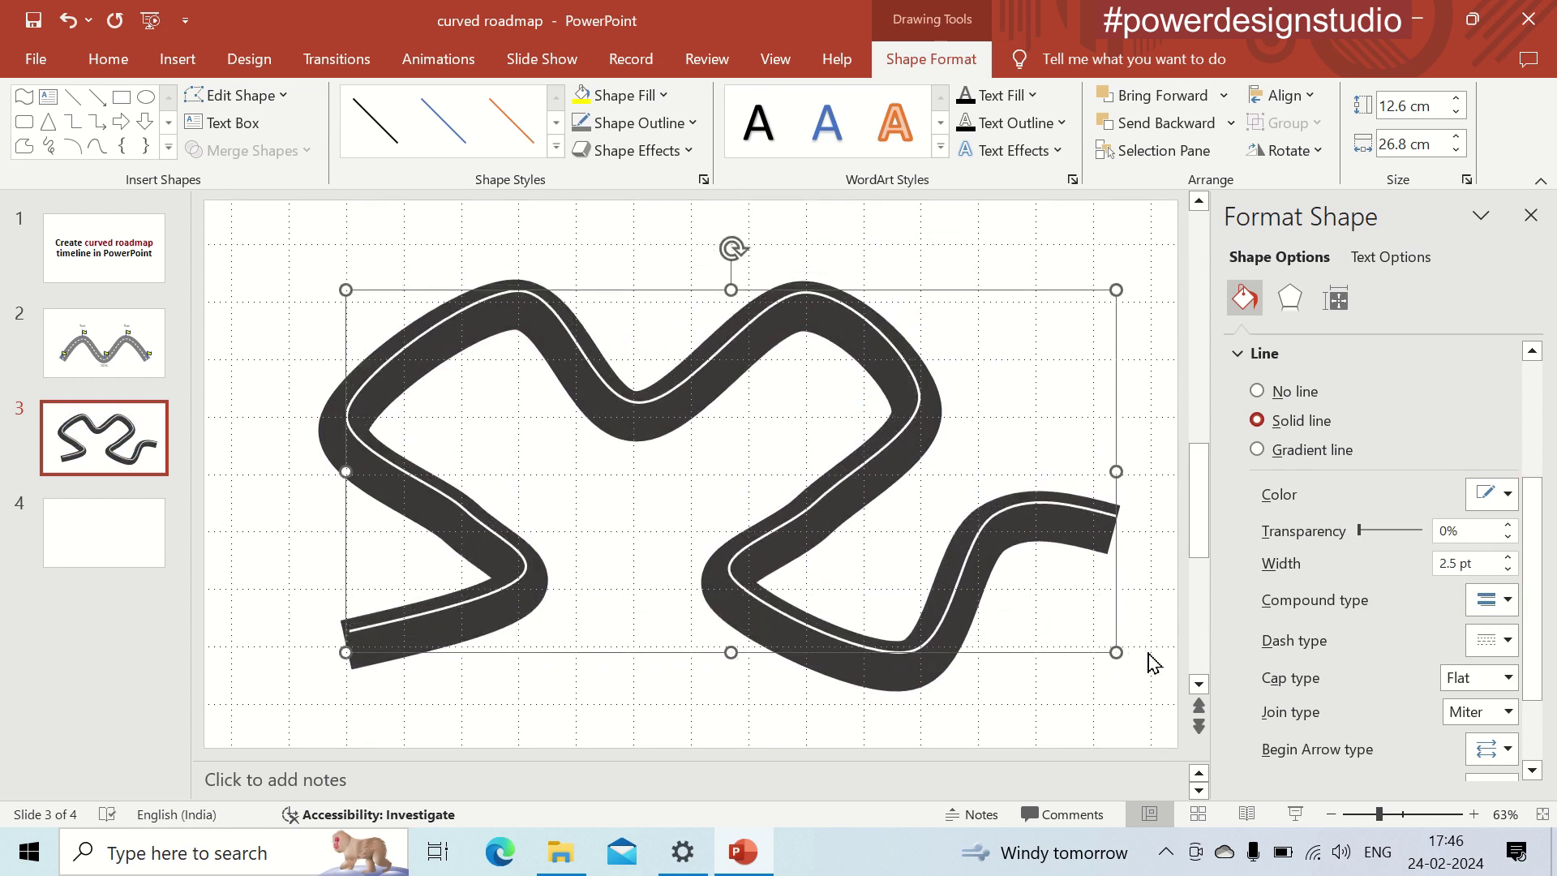
key("Down")
key("Down")
key("Down")
key("Down")
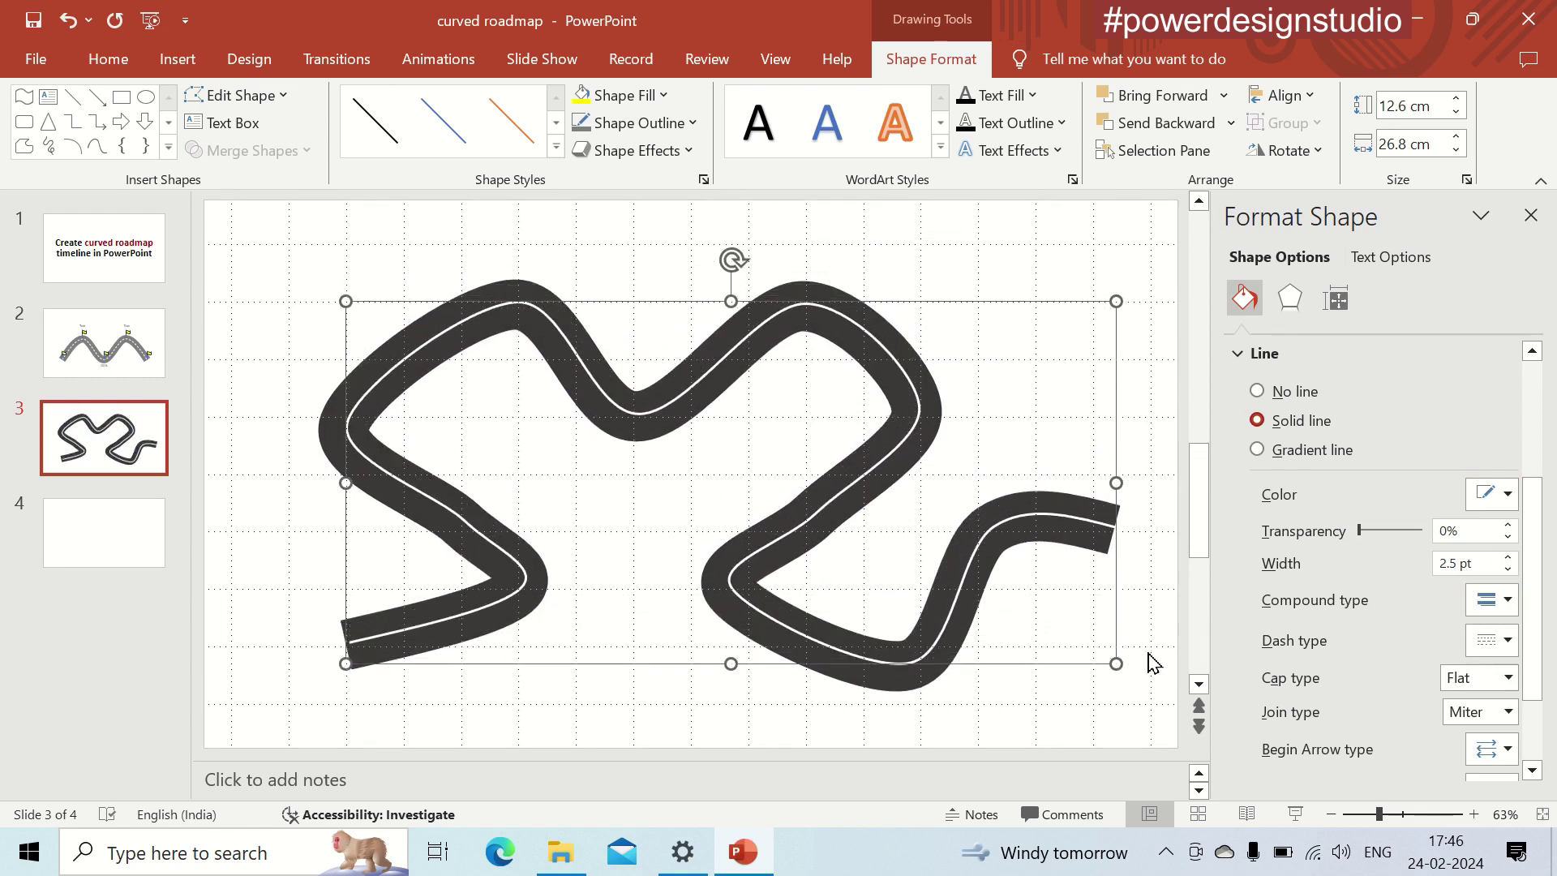
left_click(1509, 641)
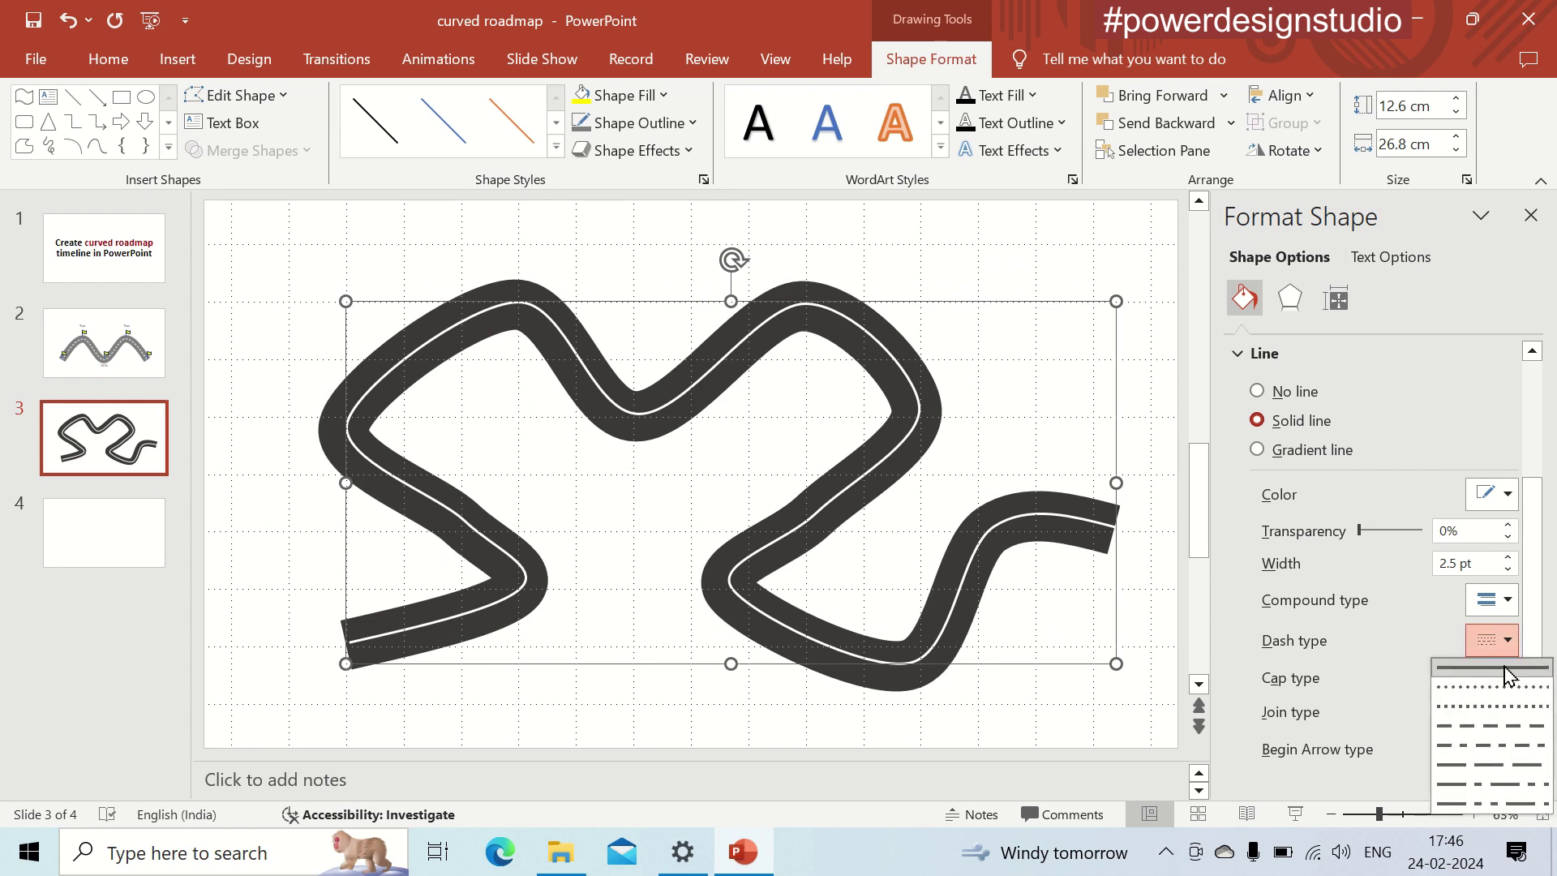
left_click(1511, 725)
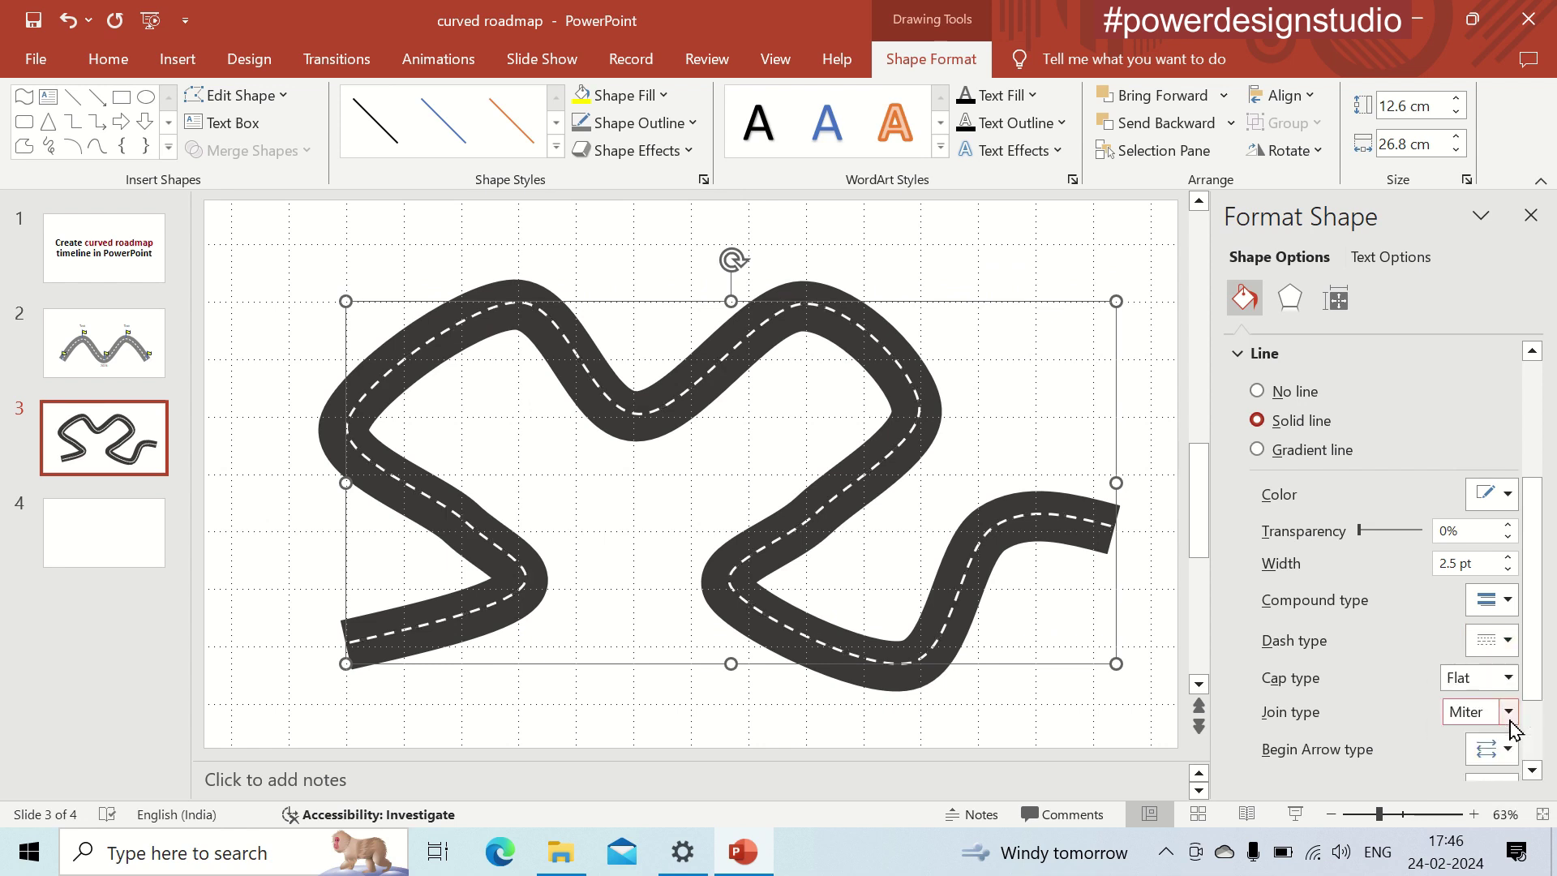
Step: Uncheck Display grid on screen in Grid and Guides, then switch to slide 2
right_click(816, 732)
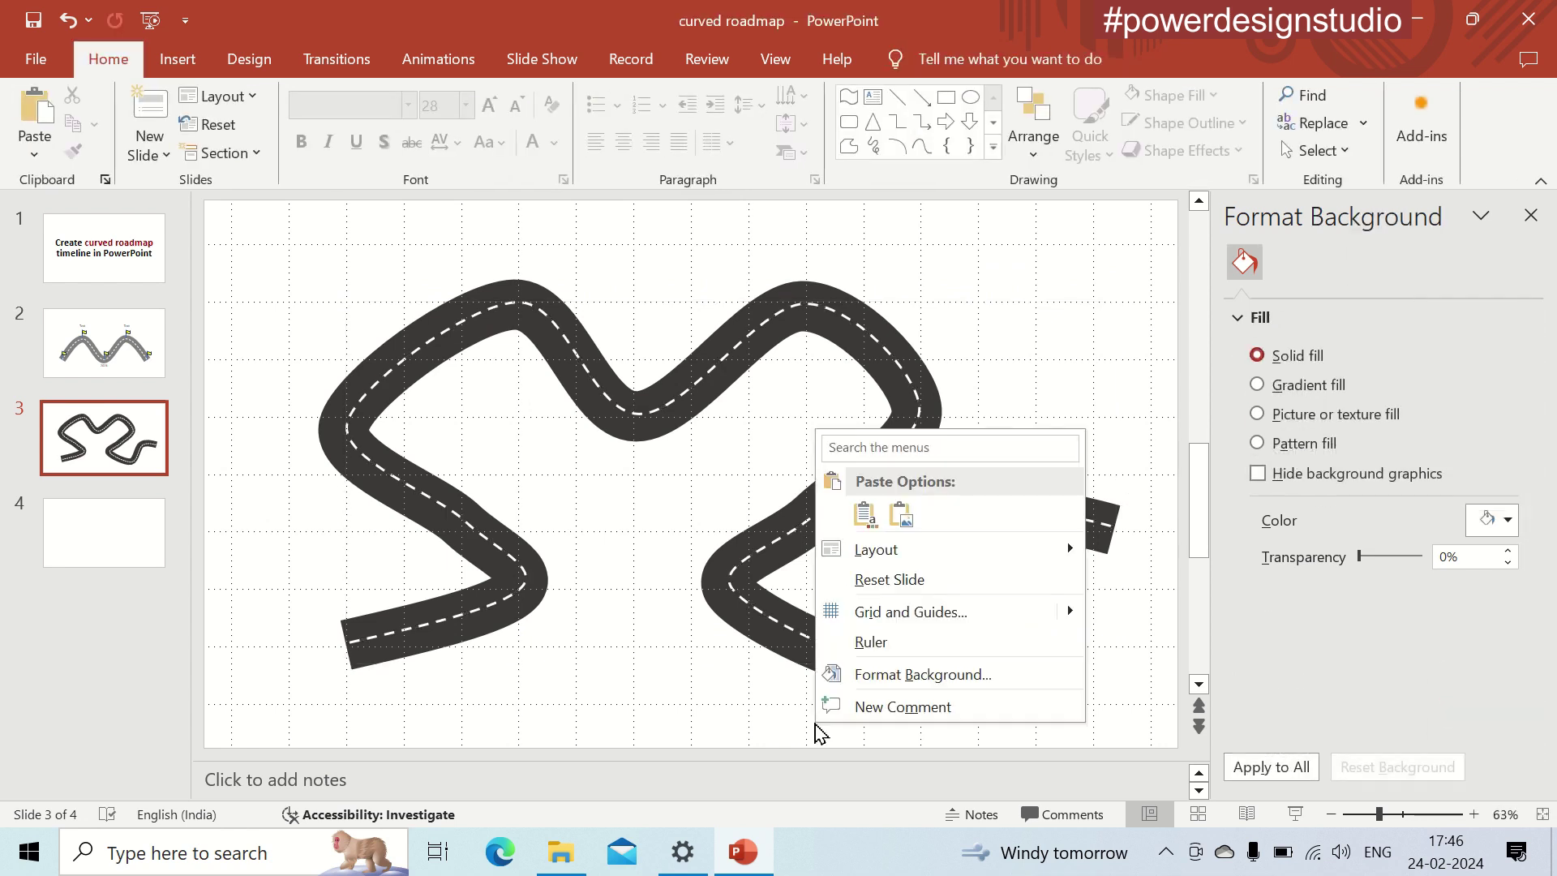
left_click(910, 611)
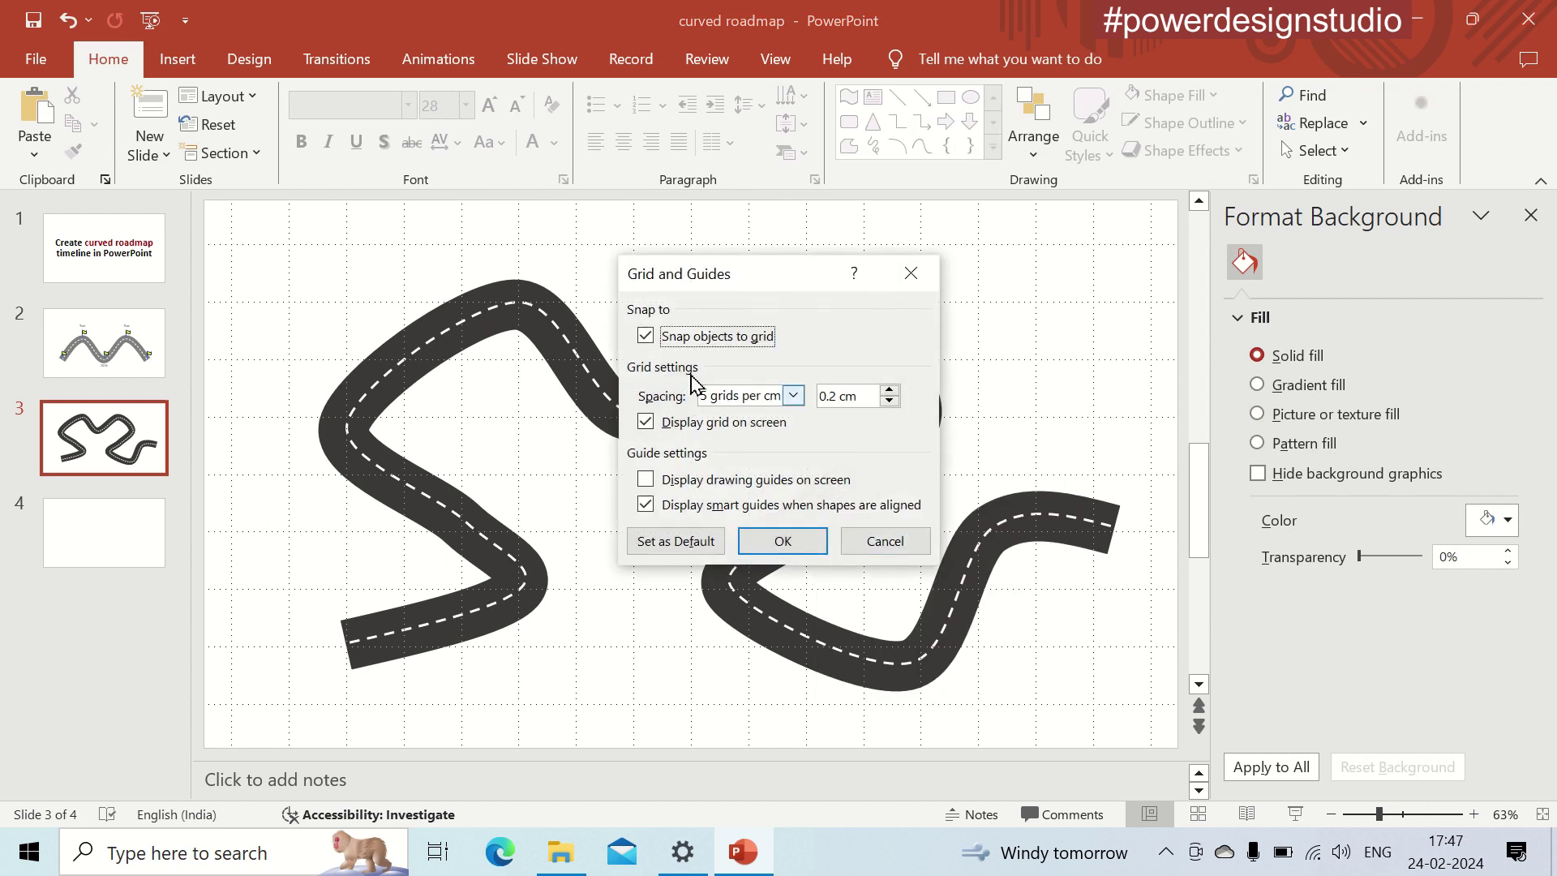
left_click(645, 422)
left_click(780, 542)
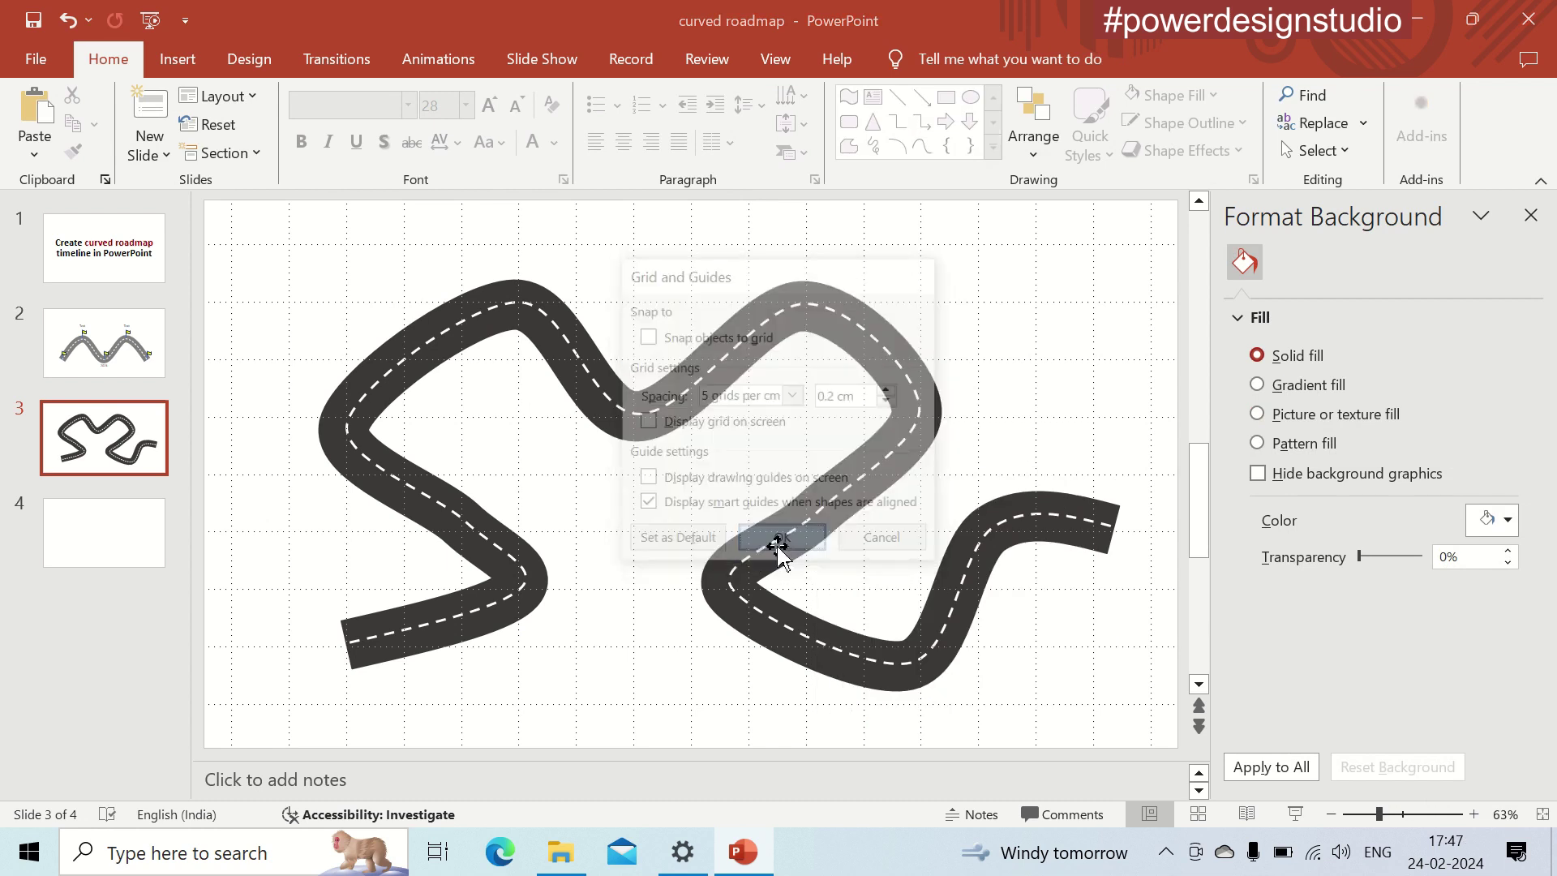
left_click(114, 338)
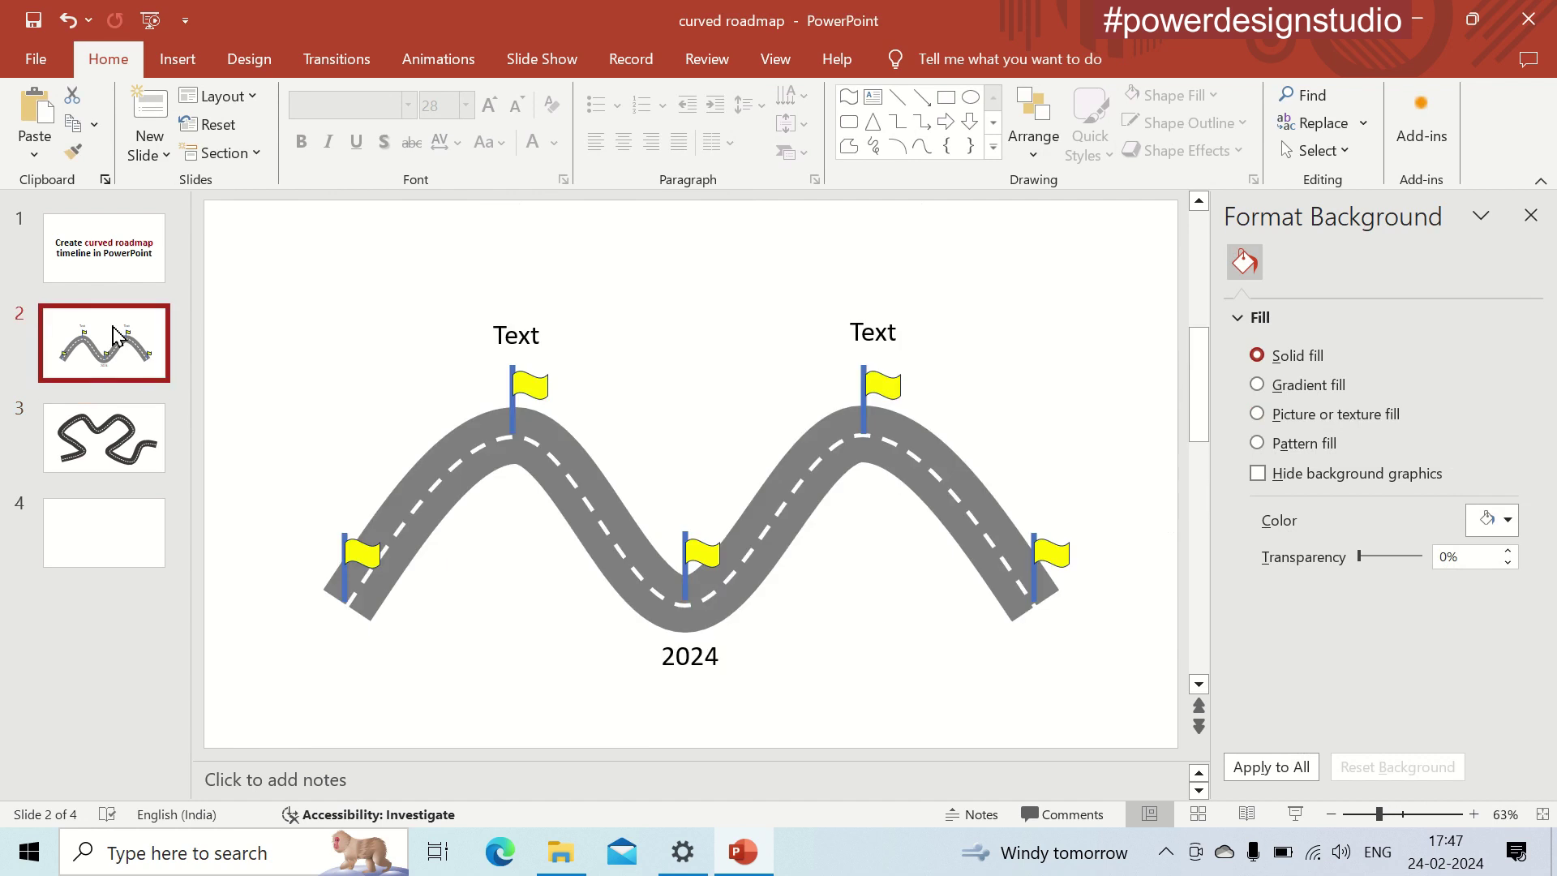
Step: Copy a yellow flag from slide 2 and paste it, placing flags along slide 3's road
left_click(529, 386)
key("ctrl+c")
left_click(104, 438)
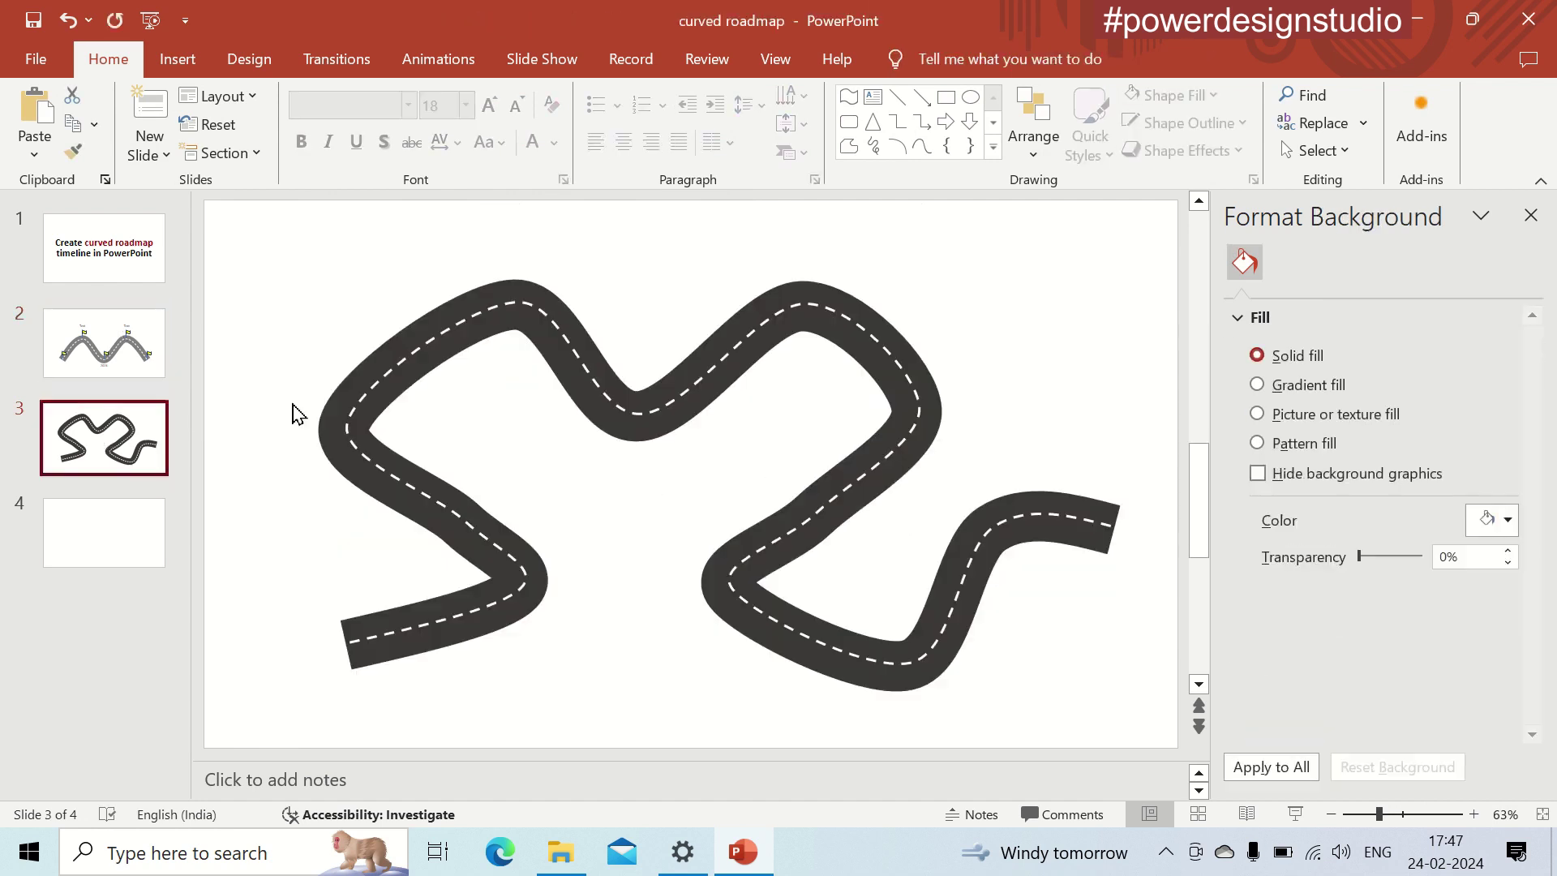
key("ctrl+v")
mouse_move(529, 385)
left_mouse_down()
mouse_move(549, 266)
mouse_move(535, 254)
mouse_move(673, 388)
mouse_move(819, 247)
mouse_move(939, 351)
mouse_move(781, 526)
mouse_move(751, 531)
mouse_move(907, 618)
mouse_move(1105, 475)
mouse_move(403, 355)
mouse_move(360, 371)
mouse_move(540, 526)
mouse_move(381, 589)
left_mouse_up()
left_click(625, 487)
Step: Recolour slide 2's road line dark grey to match slide 3
left_click(150, 358)
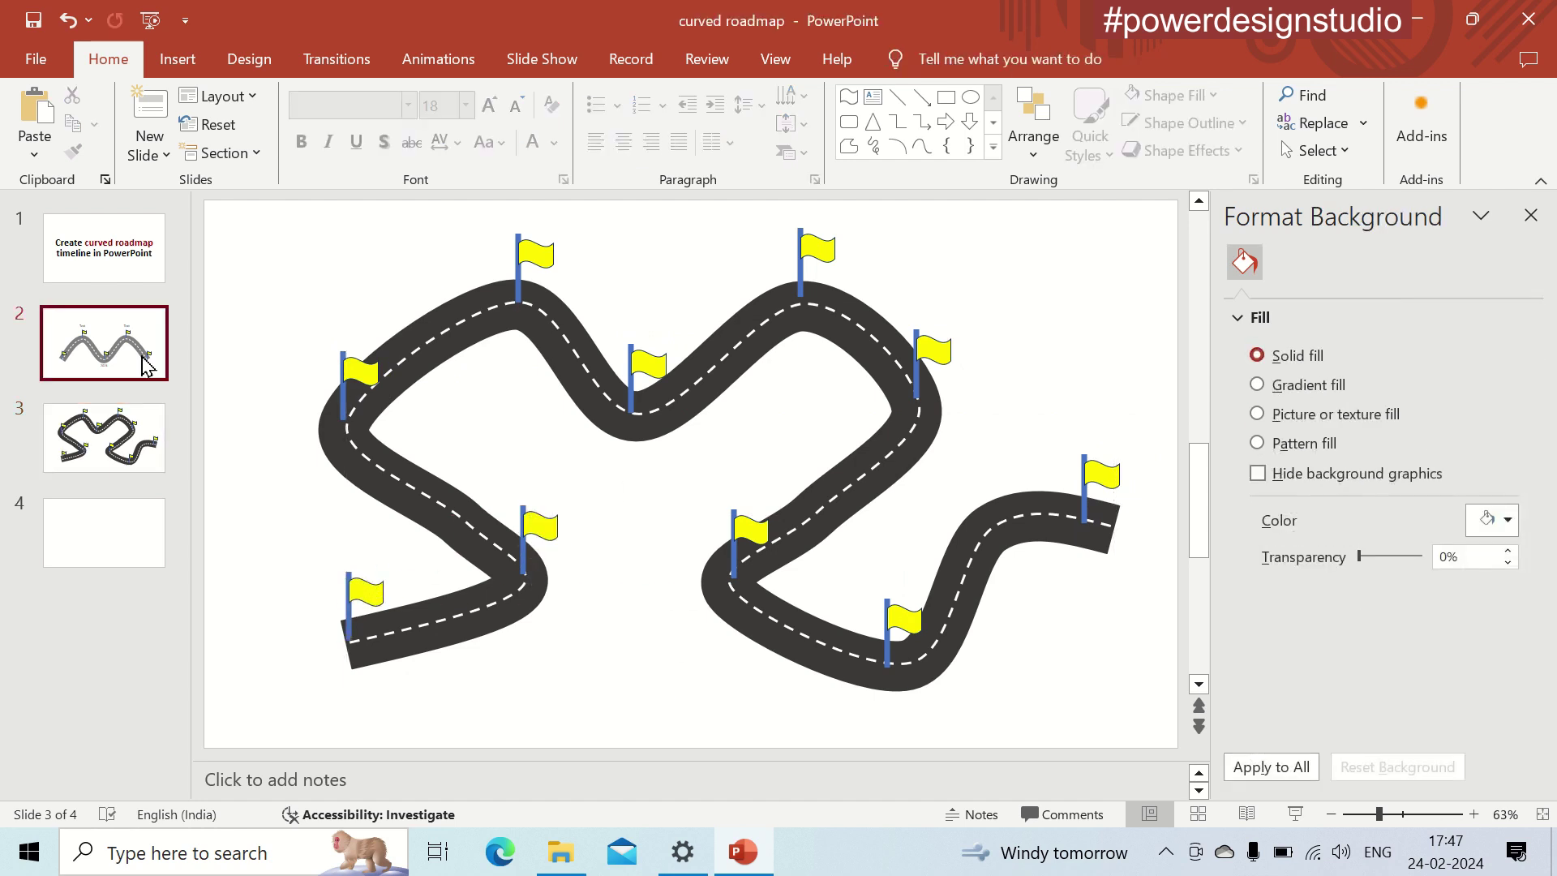
left_click(430, 468)
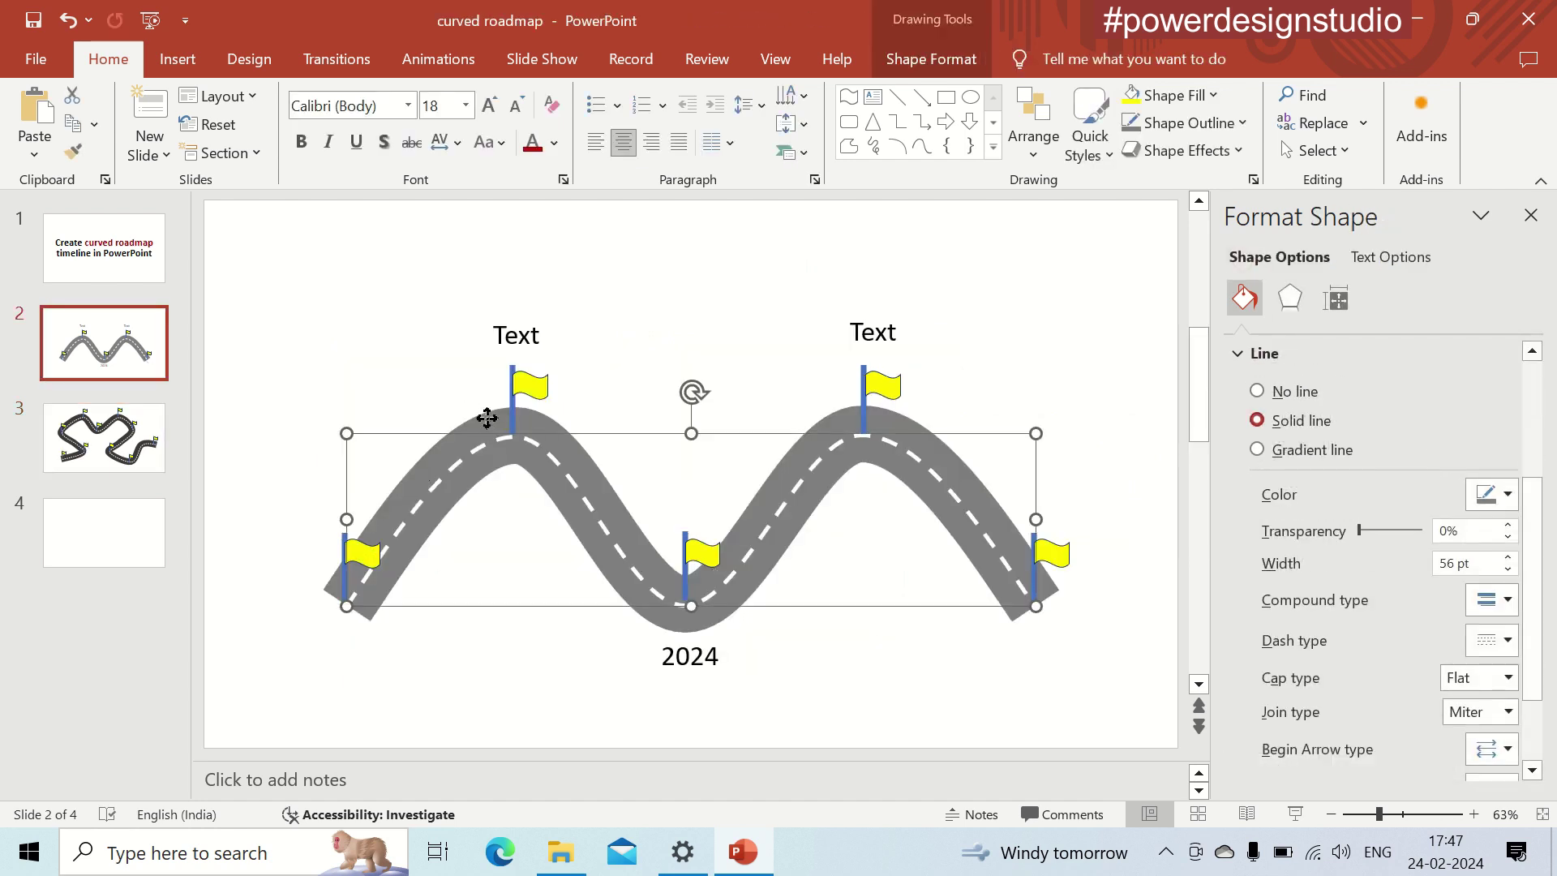
left_click(1505, 497)
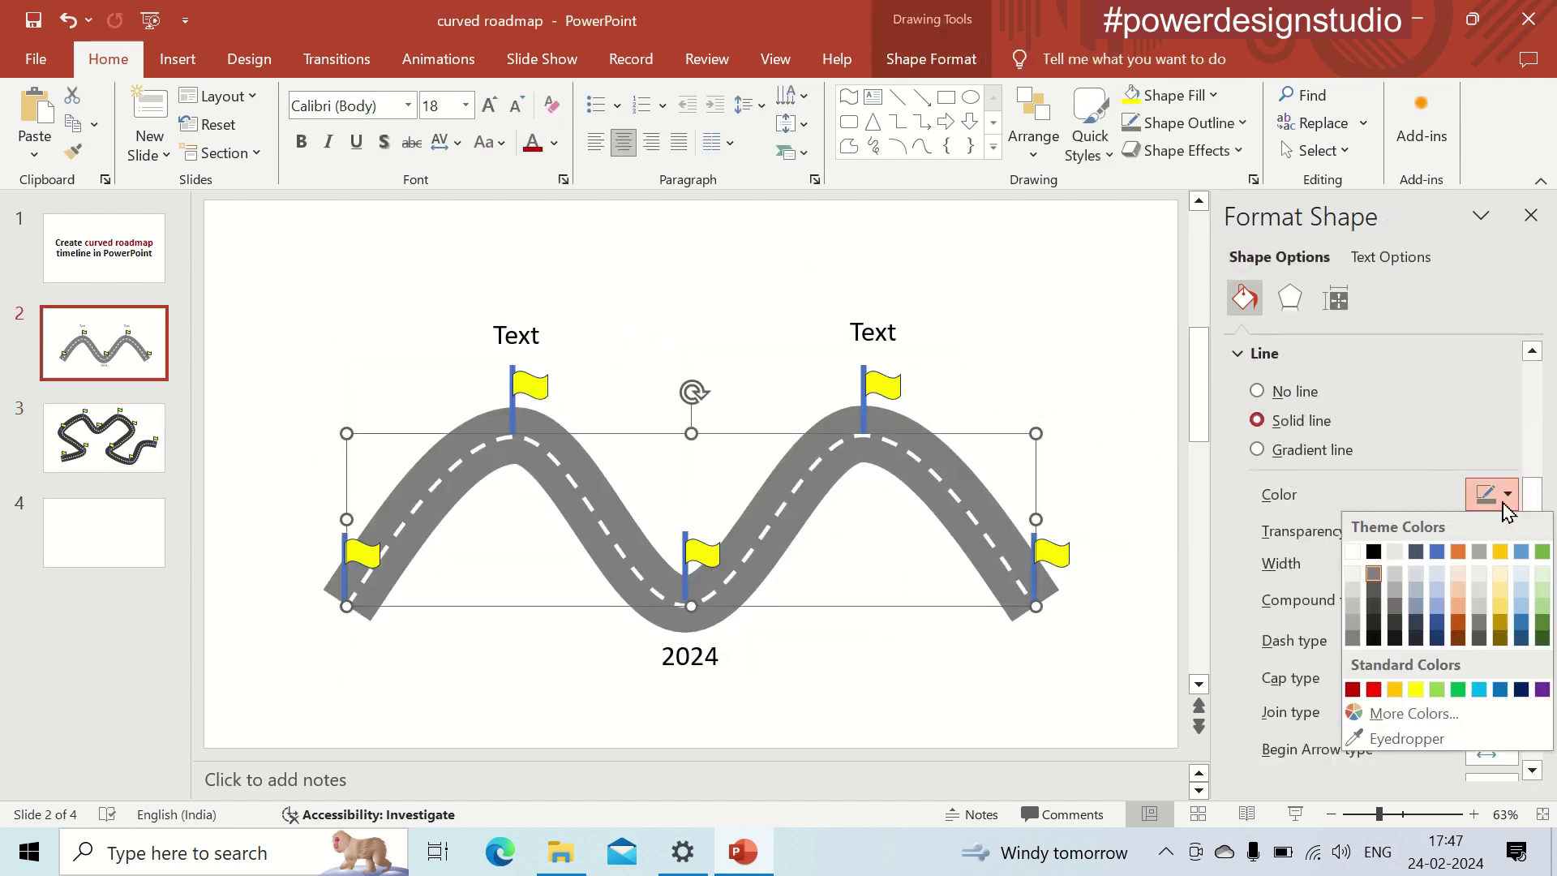
left_click(1394, 623)
left_click(1058, 672)
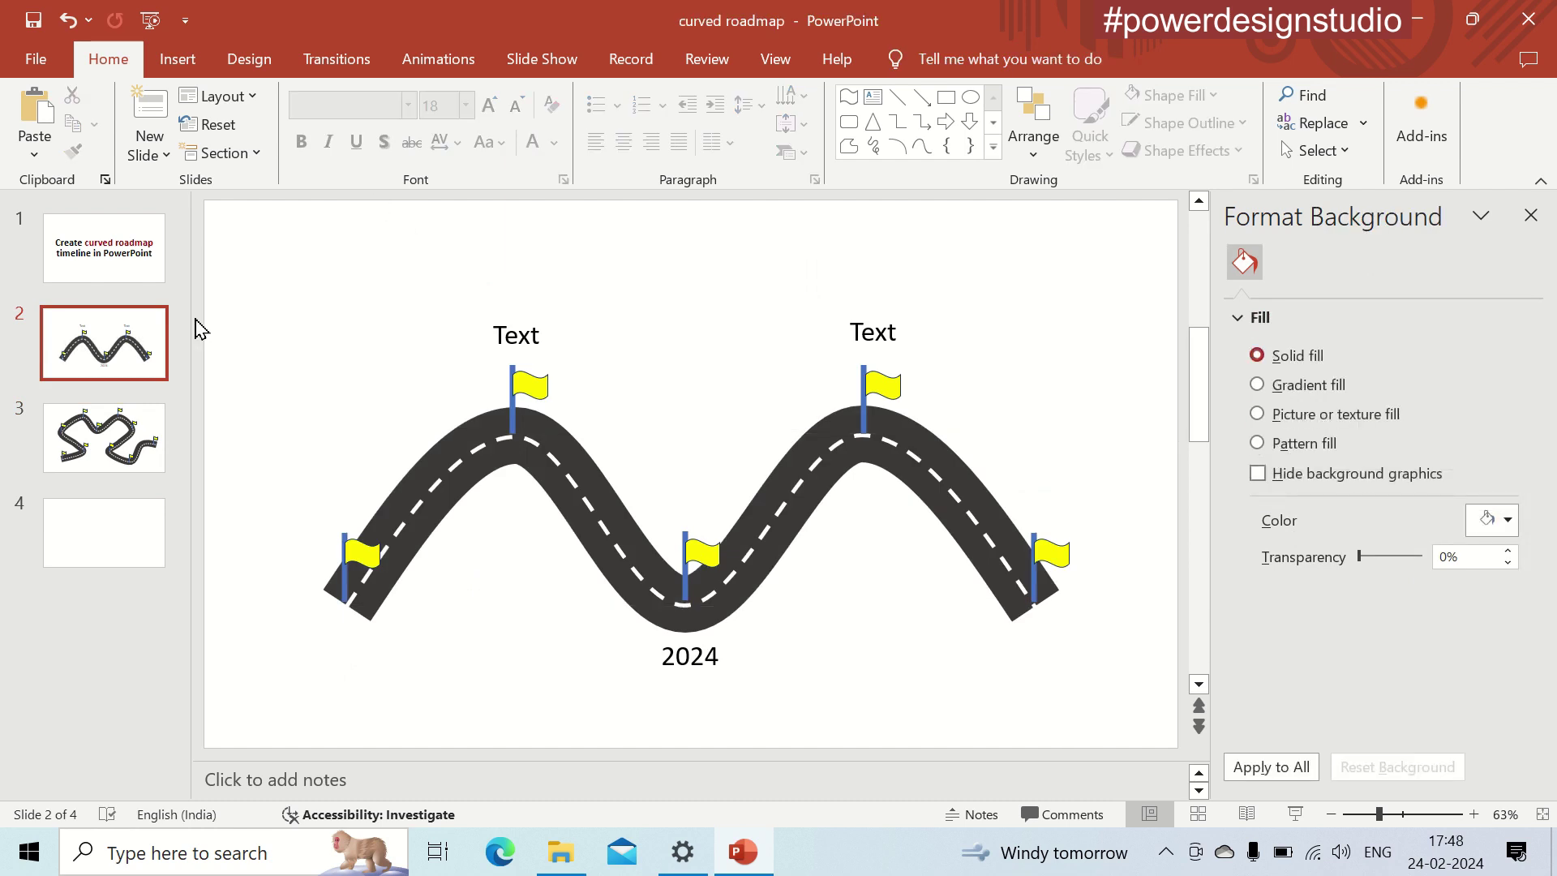
scroll(195, 328, "down", 1)
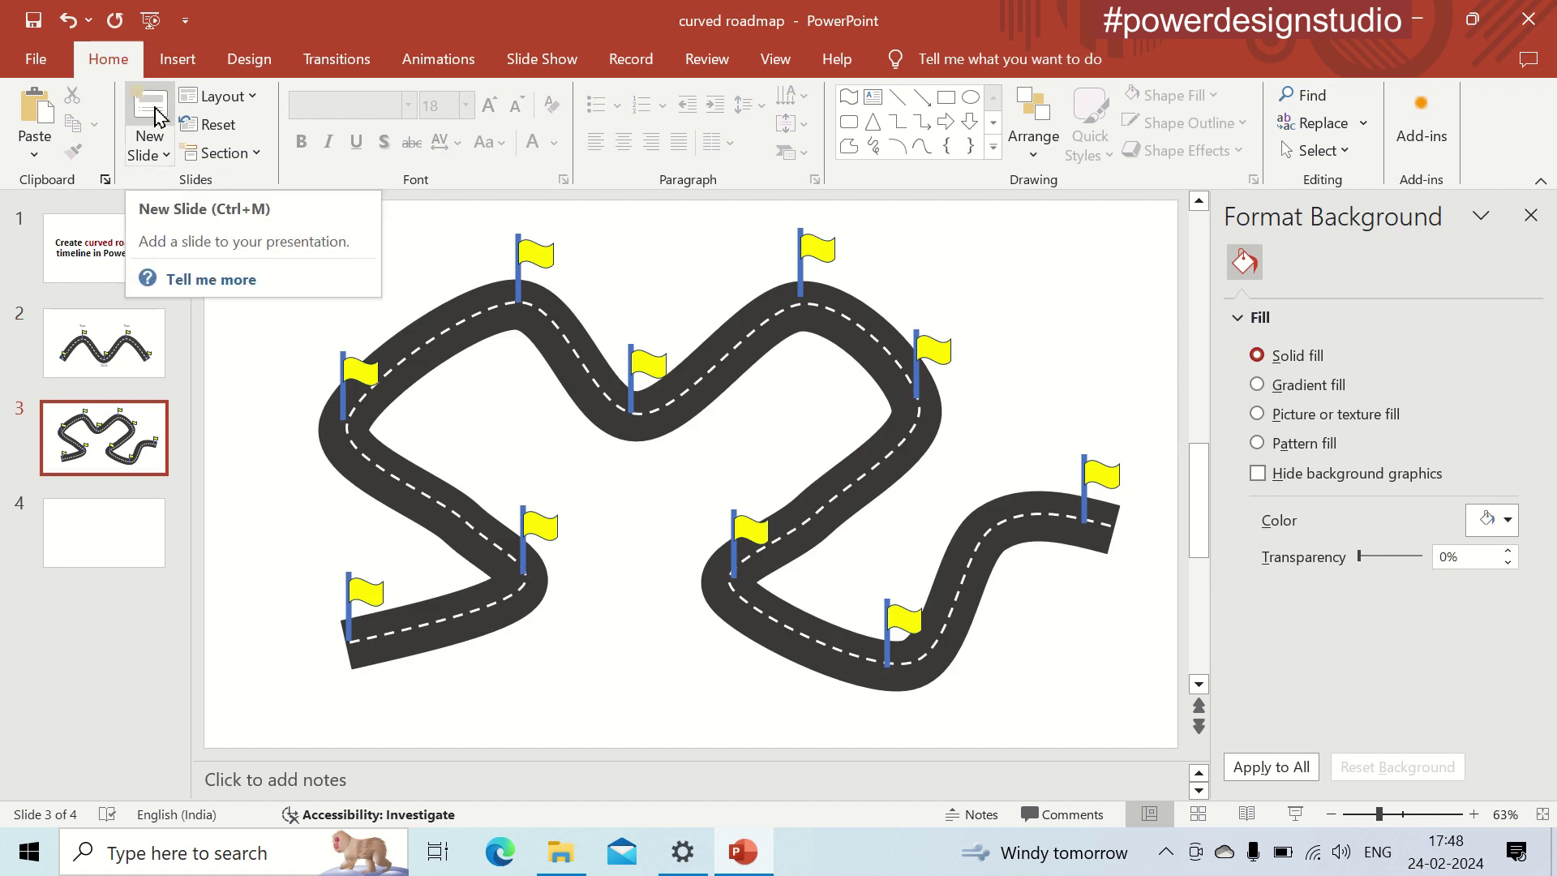
Step: Add a new Title Slide with the title 'Thank you !!!'
left_click(156, 116)
left_click(198, 96)
left_click(224, 162)
left_click(607, 373)
type("Thank")
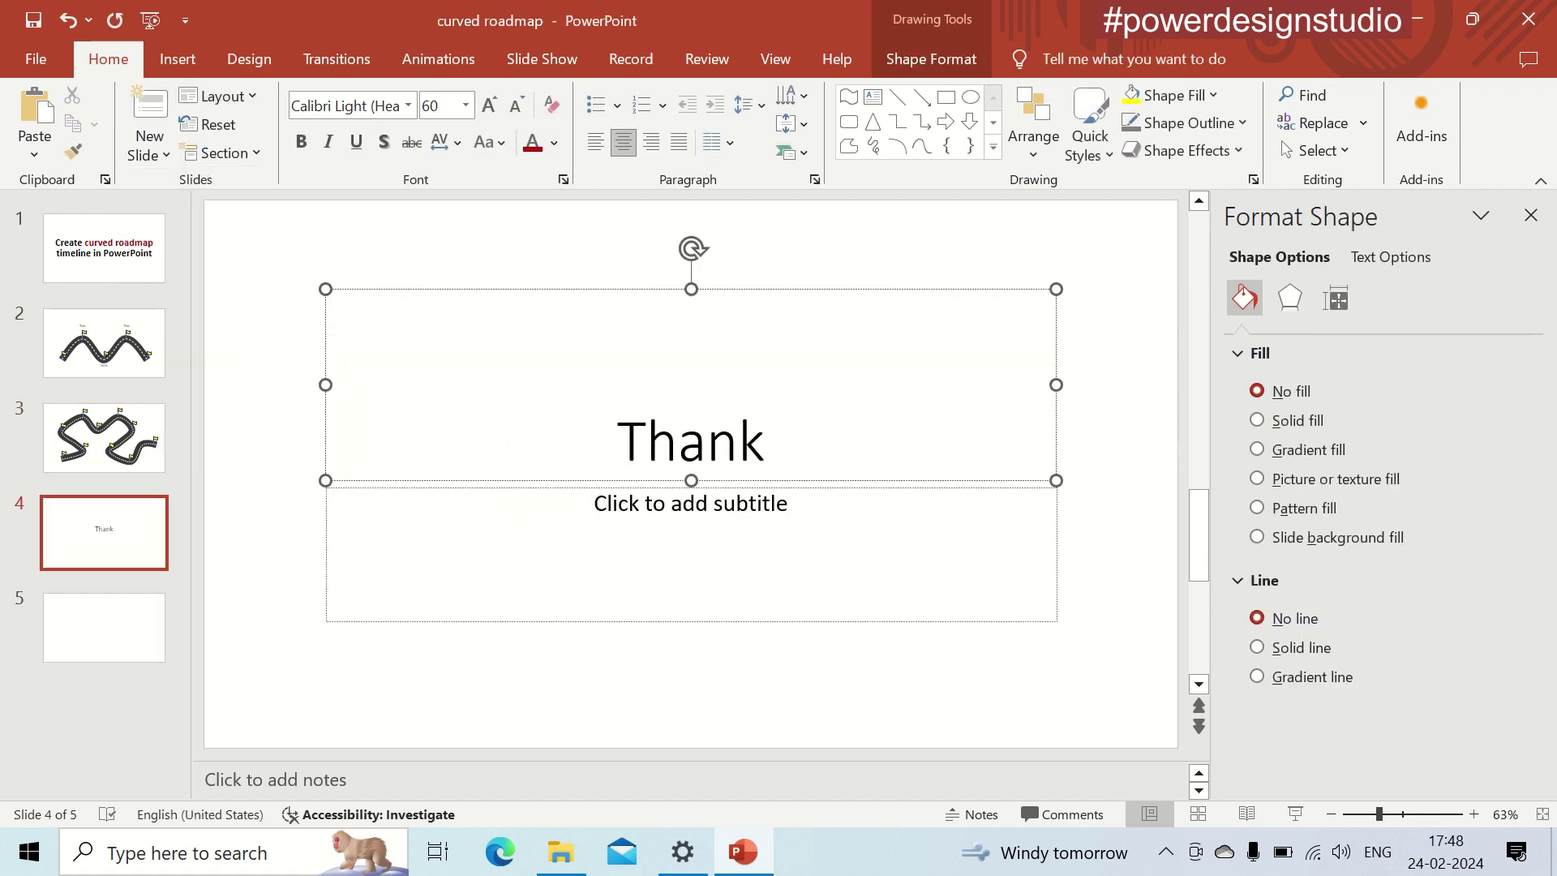
type(" you !!!")
Step: Format the title 96 pt, bold, dark red in Calibri (Body), then start the slide show
key("ctrl+a")
left_click(489, 105)
left_click(489, 105)
left_click(489, 105)
left_click(301, 142)
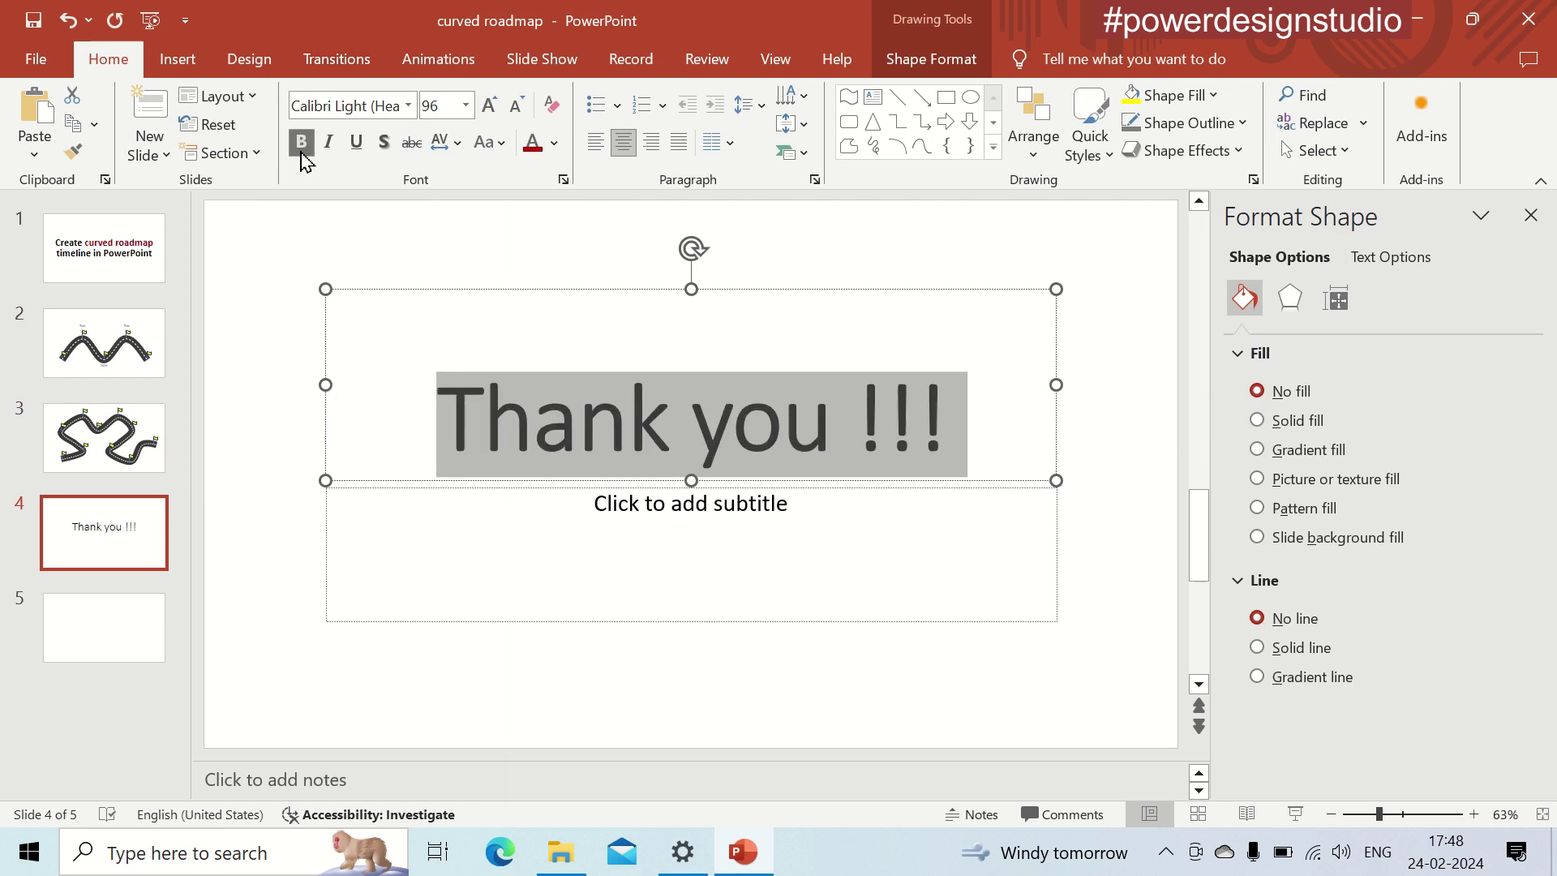
left_click(554, 143)
left_click(532, 336)
left_click(408, 105)
left_click(381, 204)
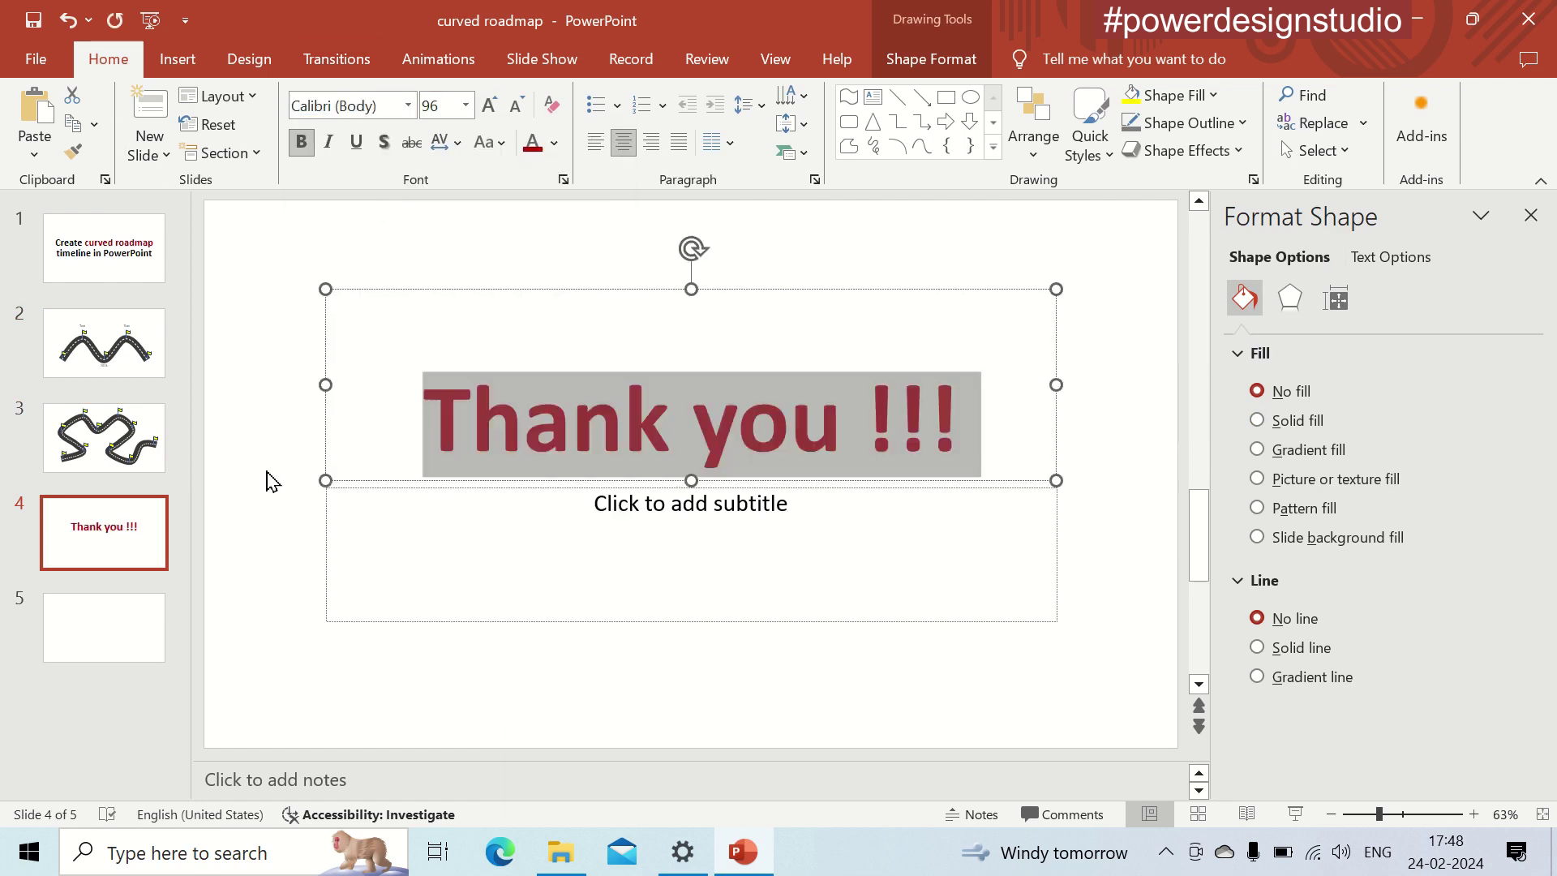
left_click(270, 481)
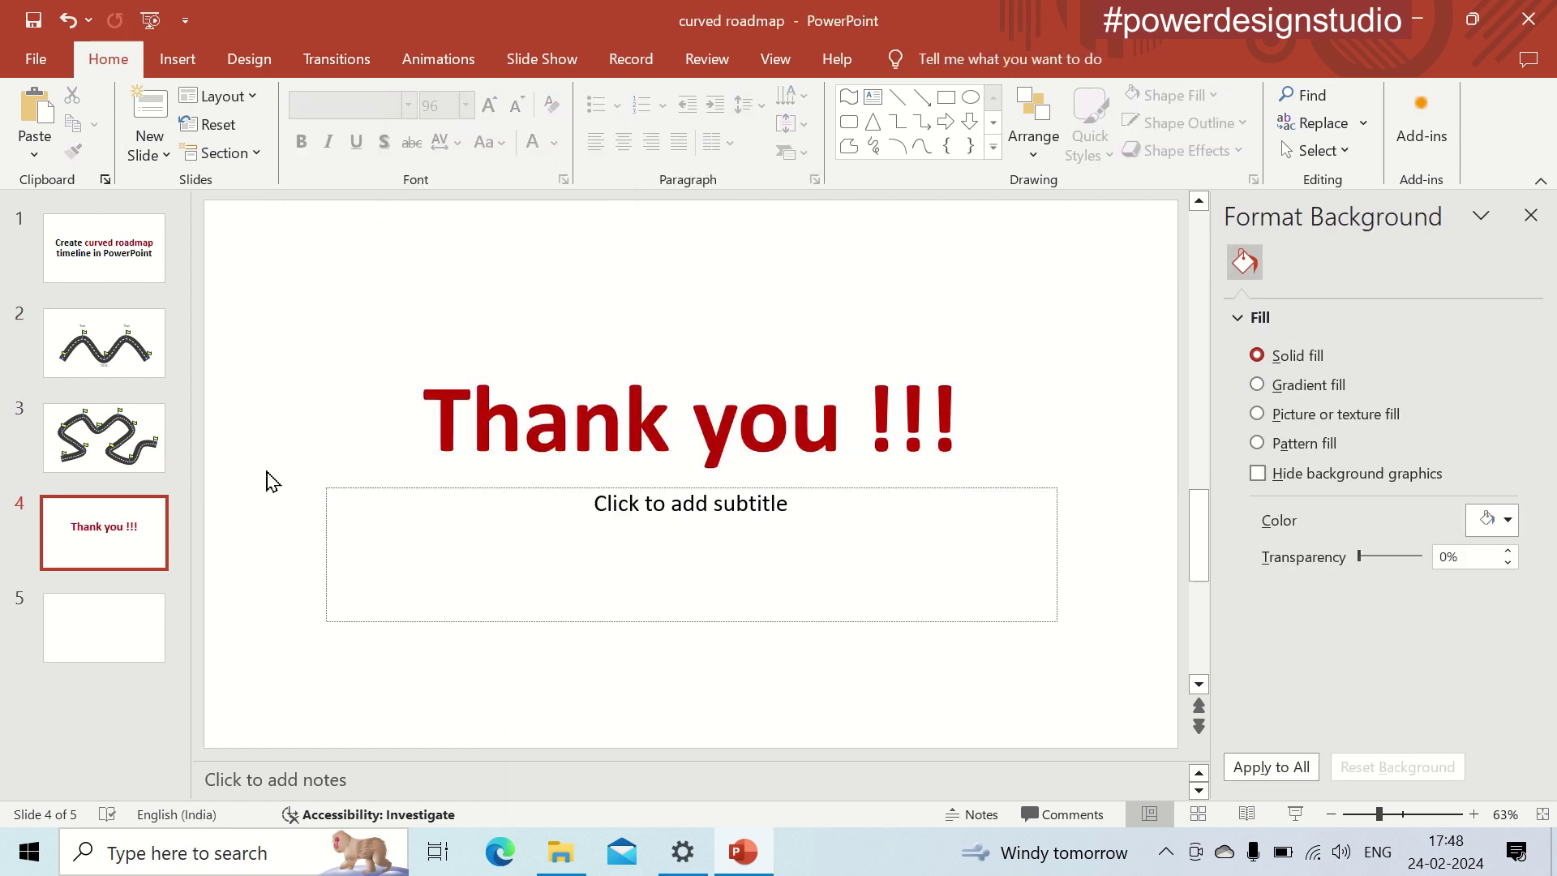
left_click(1301, 811)
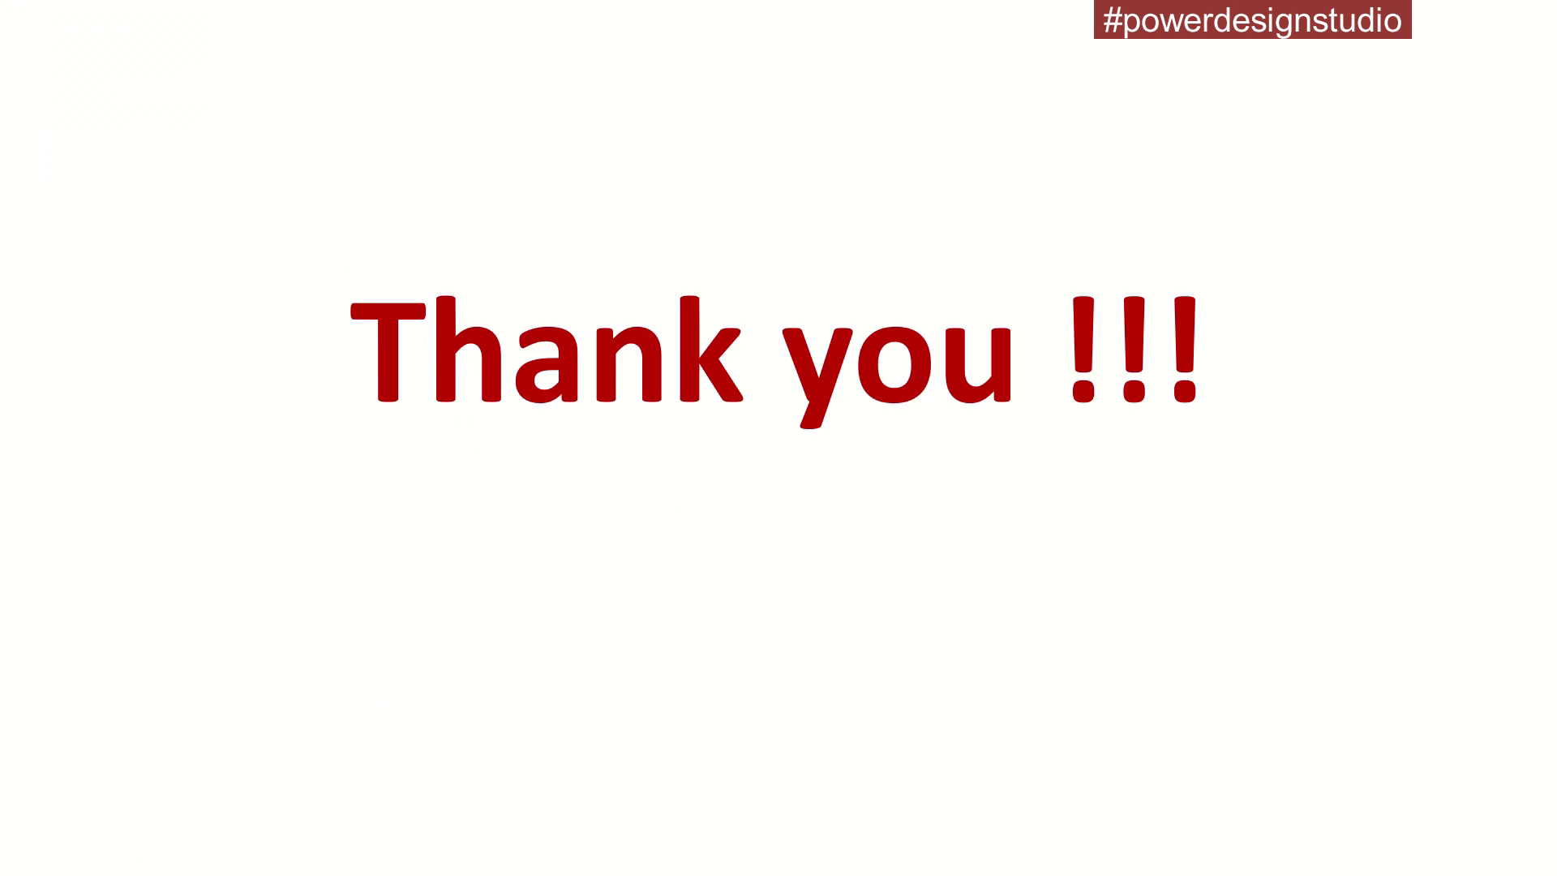